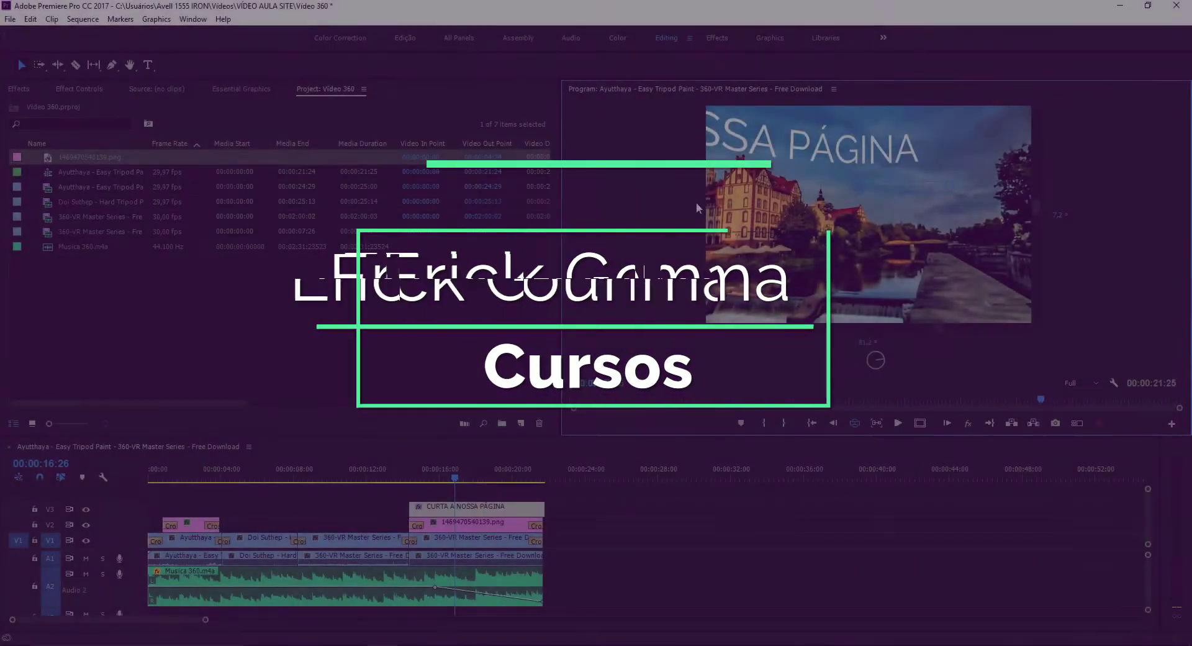
Rotate the Program monitor's 360 VR view during playback to reveal the title and surroundings.
left_click_drag(987, 162, 863, 188)
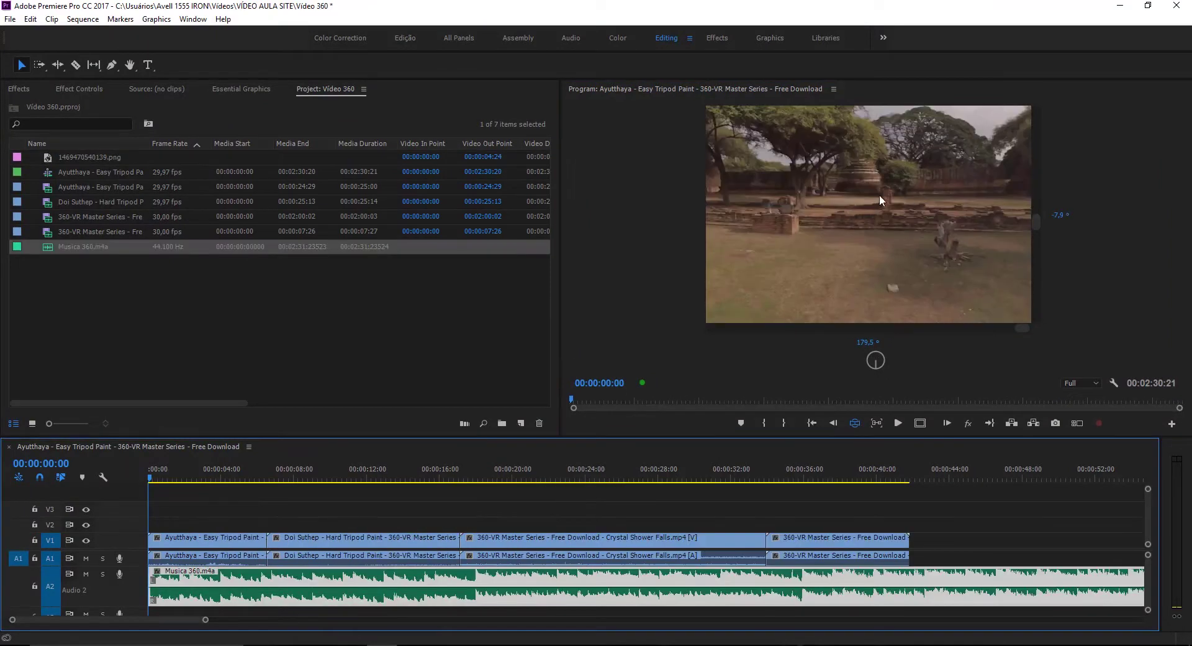
mouse_move(960, 207)
left_mouse_down()
mouse_move(744, 218)
mouse_move(869, 226)
left_mouse_up()
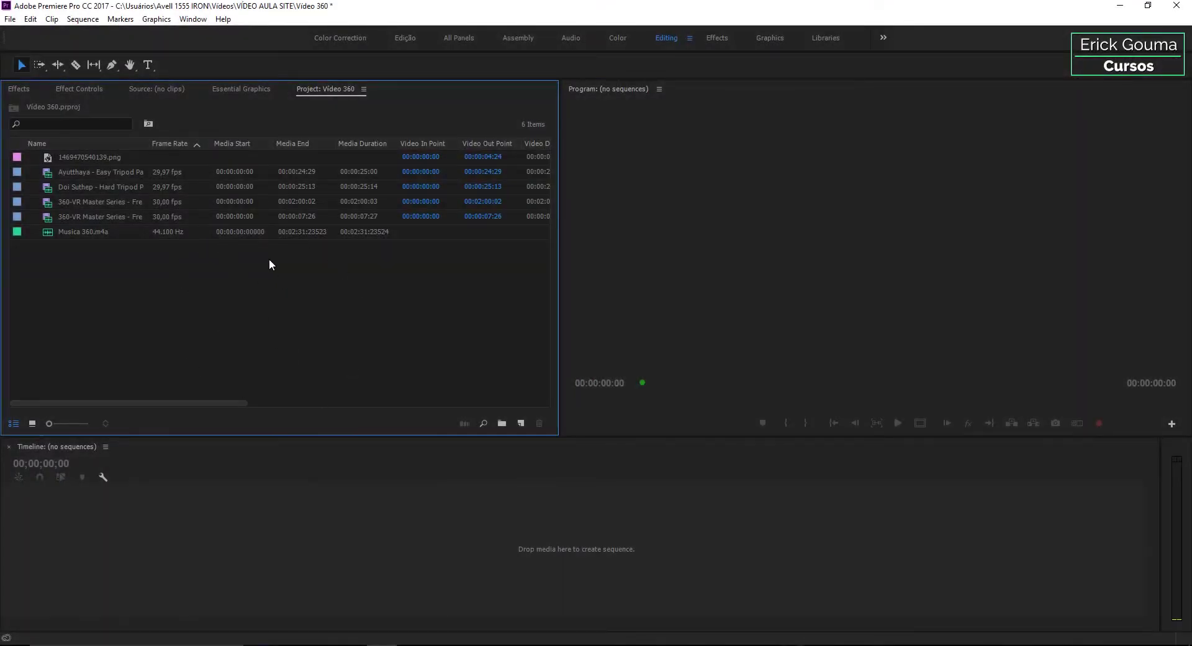
Select the Ayutthaya clip in the Project panel and drag it onto the empty Timeline as a new sequence.
left_click(50, 174)
left_click(51, 199)
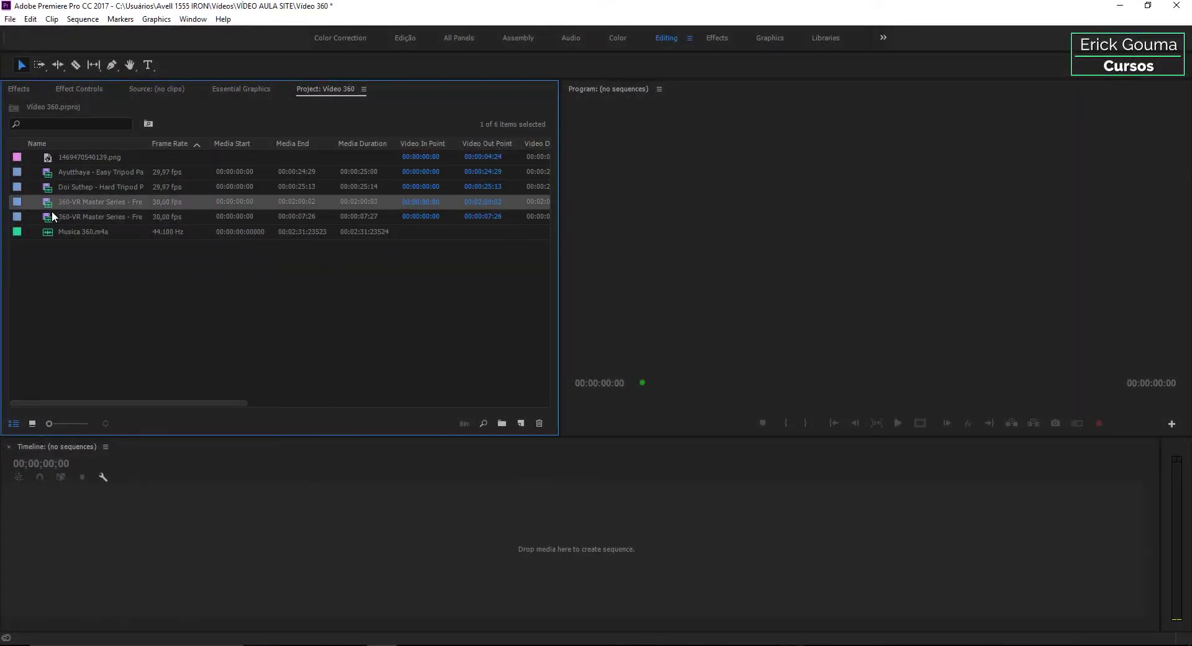
left_click(52, 215)
left_click(49, 174)
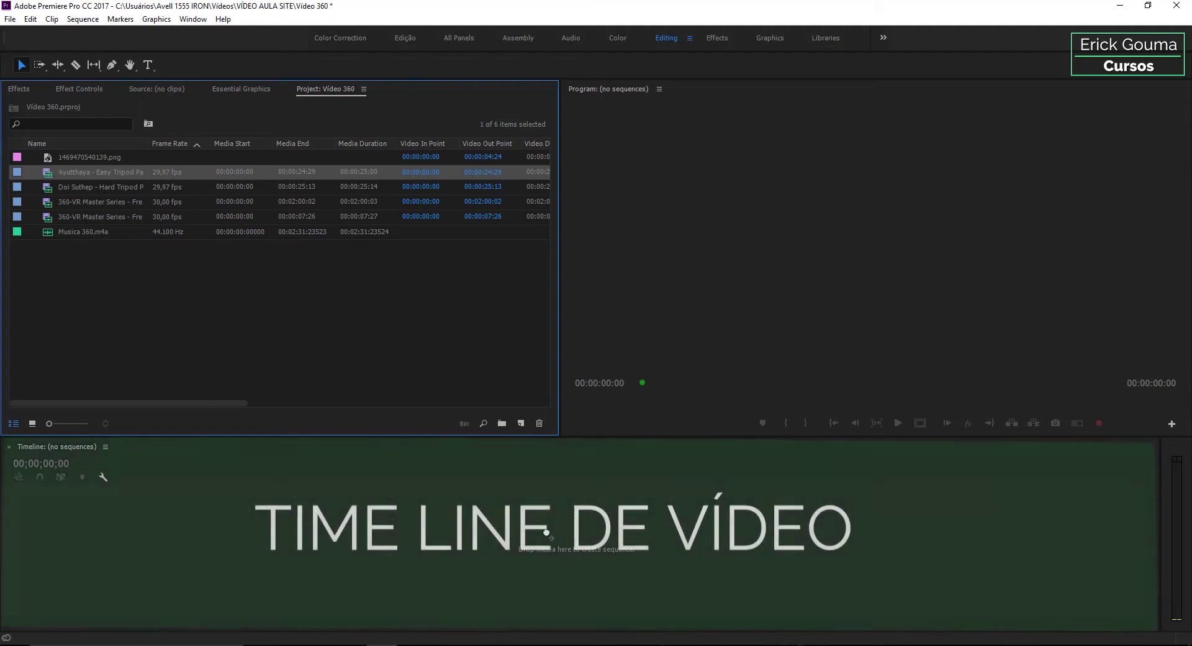
left_click_drag(612, 560, 576, 577)
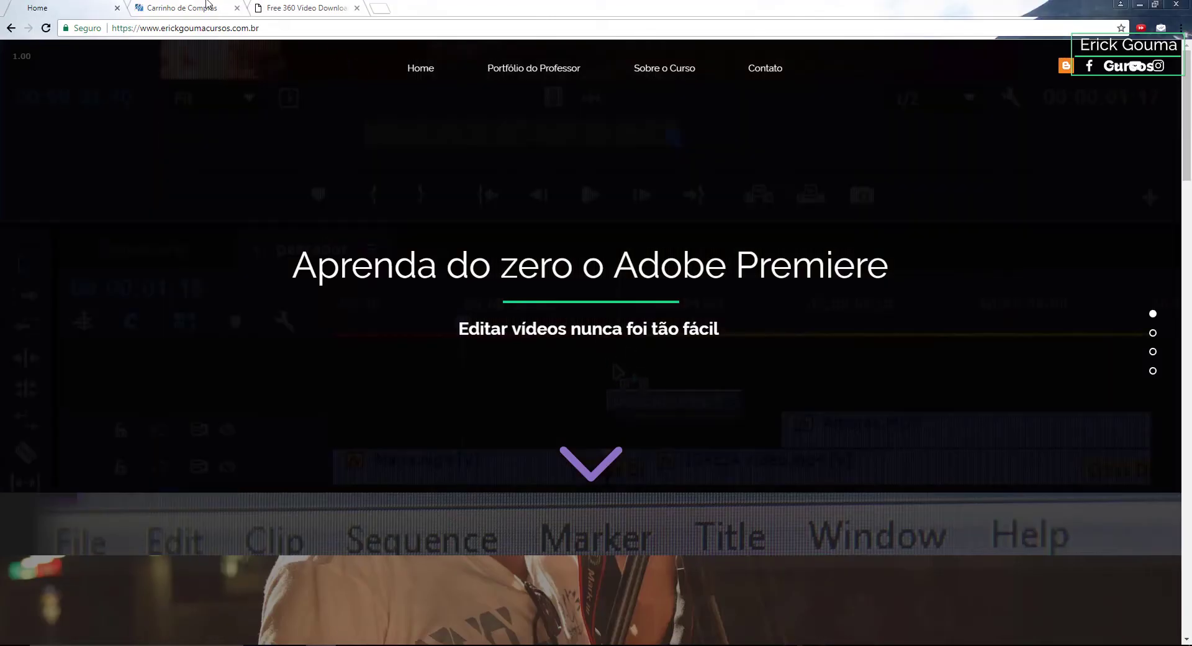
Open the Free 360 Video Downloads page and scroll down through its clip list.
left_click(331, 9)
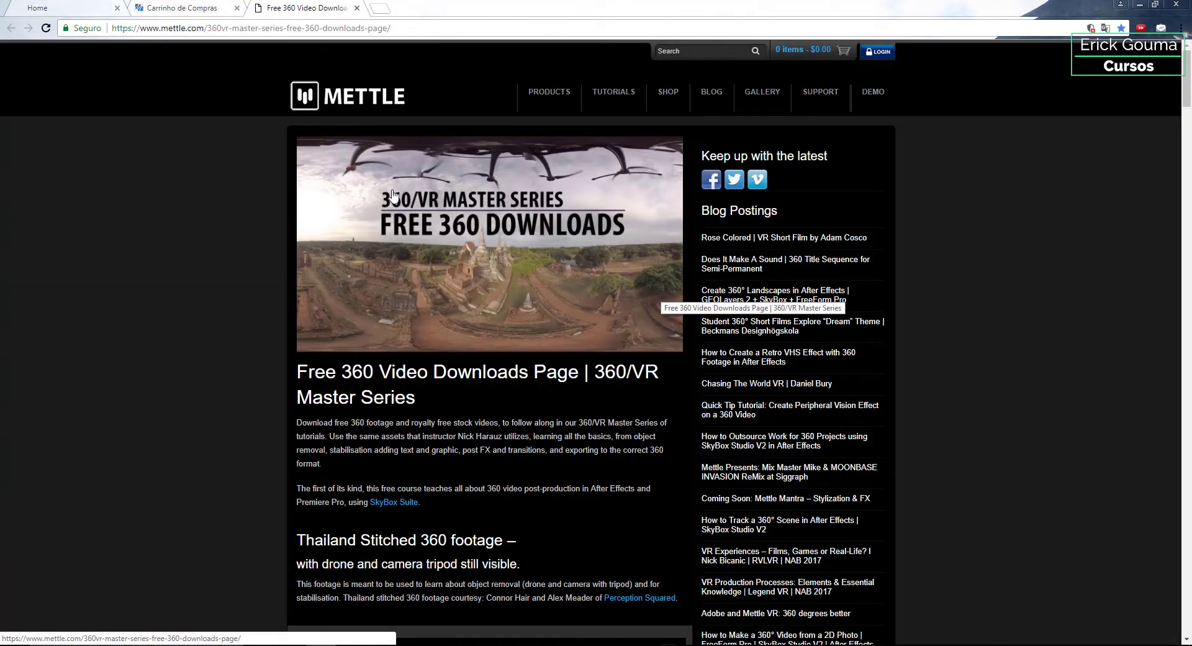
scroll(492, 321, "down", 8)
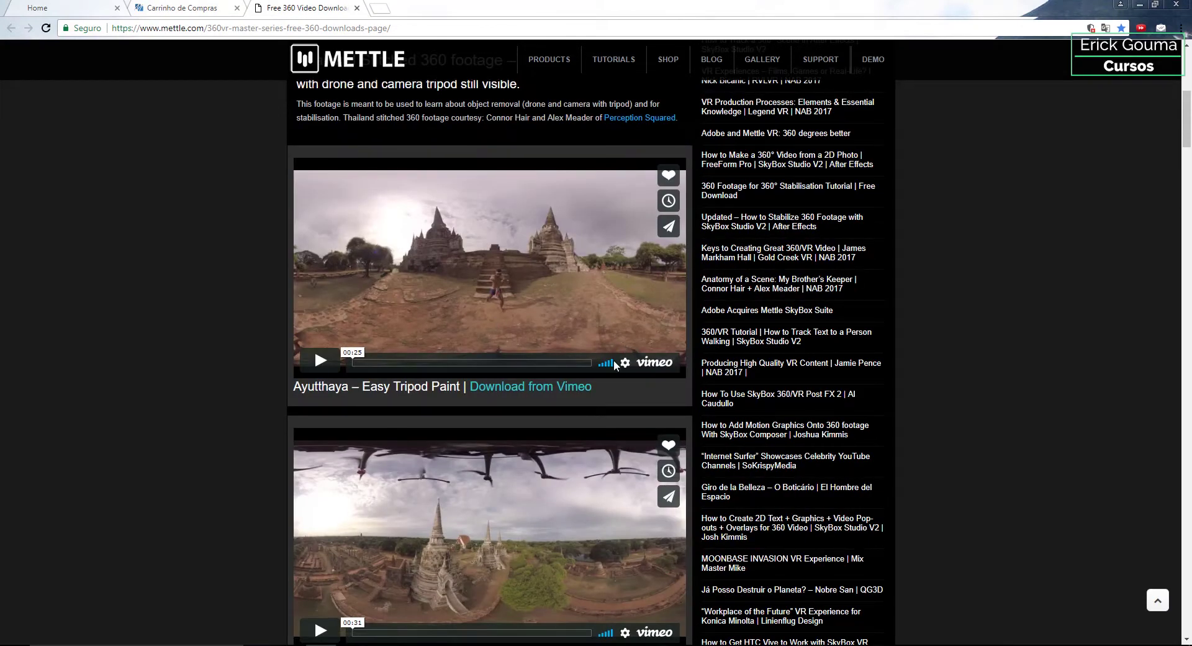
scroll(609, 382, "down", 1)
scroll(609, 382, "down", 5)
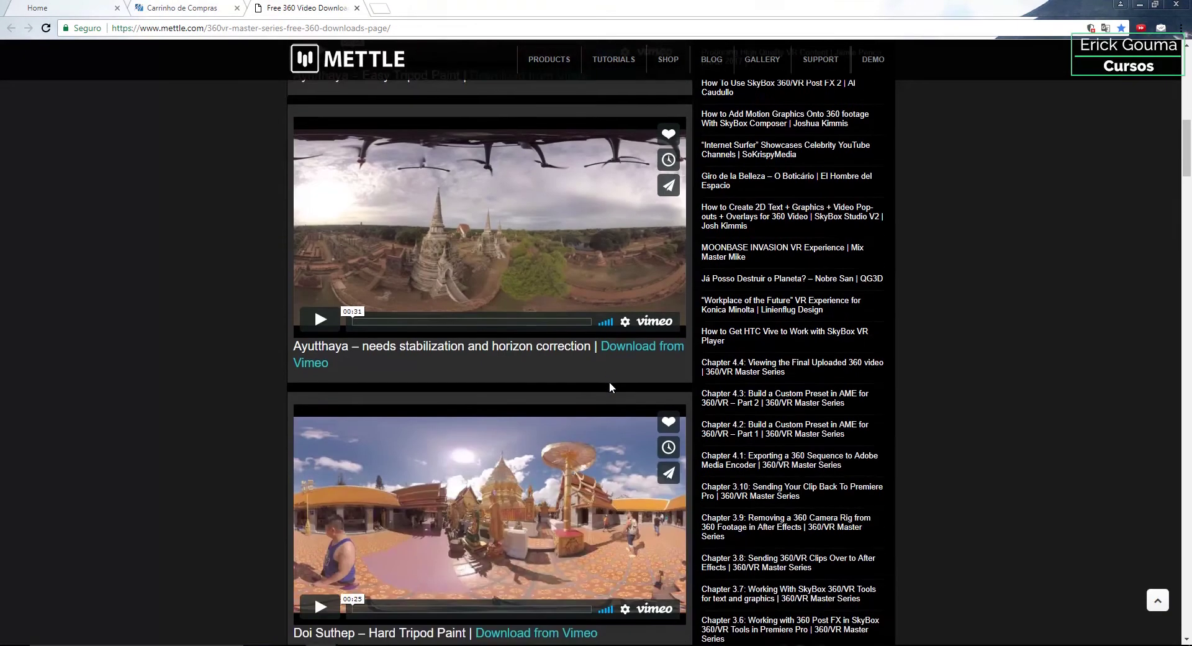
scroll(609, 382, "down", 4)
scroll(609, 381, "down", 5)
scroll(610, 382, "down", 7)
scroll(610, 382, "down", 6)
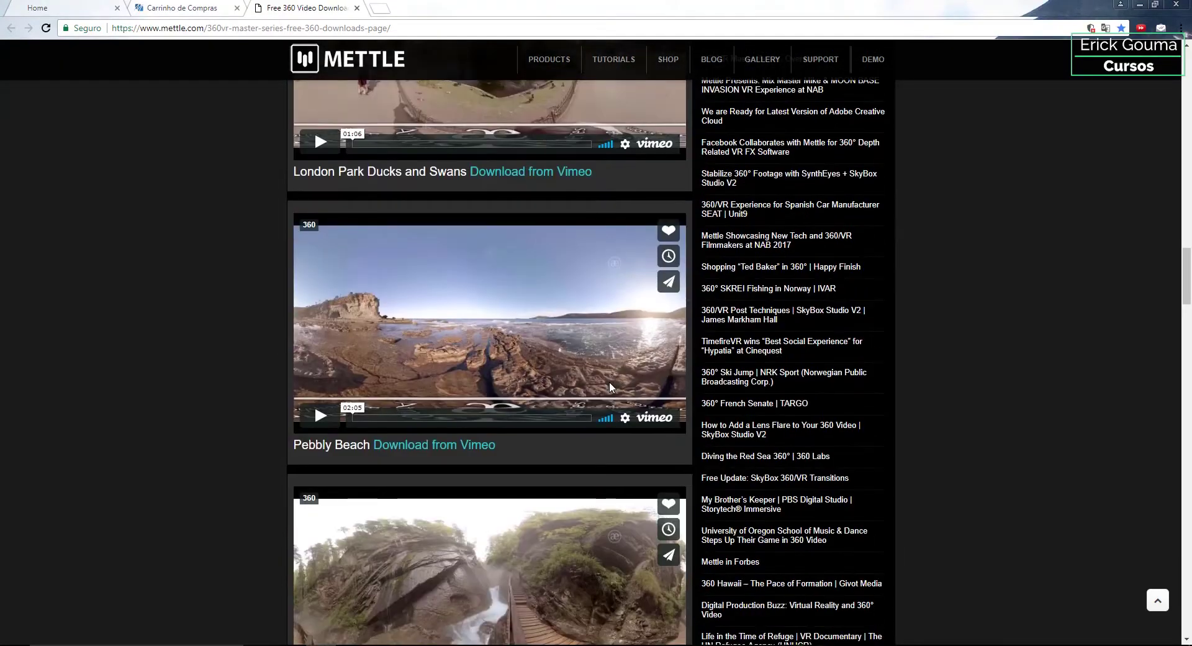
Select the downloads page web address and scroll back up to the top.
left_click(293, 28)
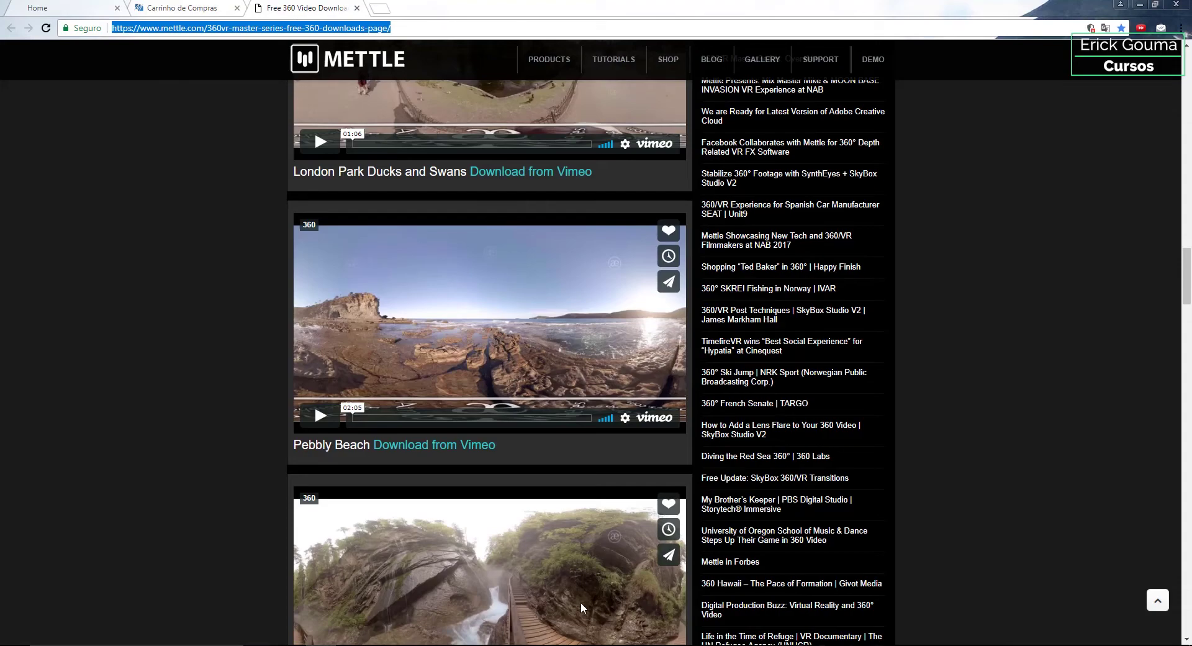
scroll(504, 563, "up", 7)
scroll(504, 563, "up", 3)
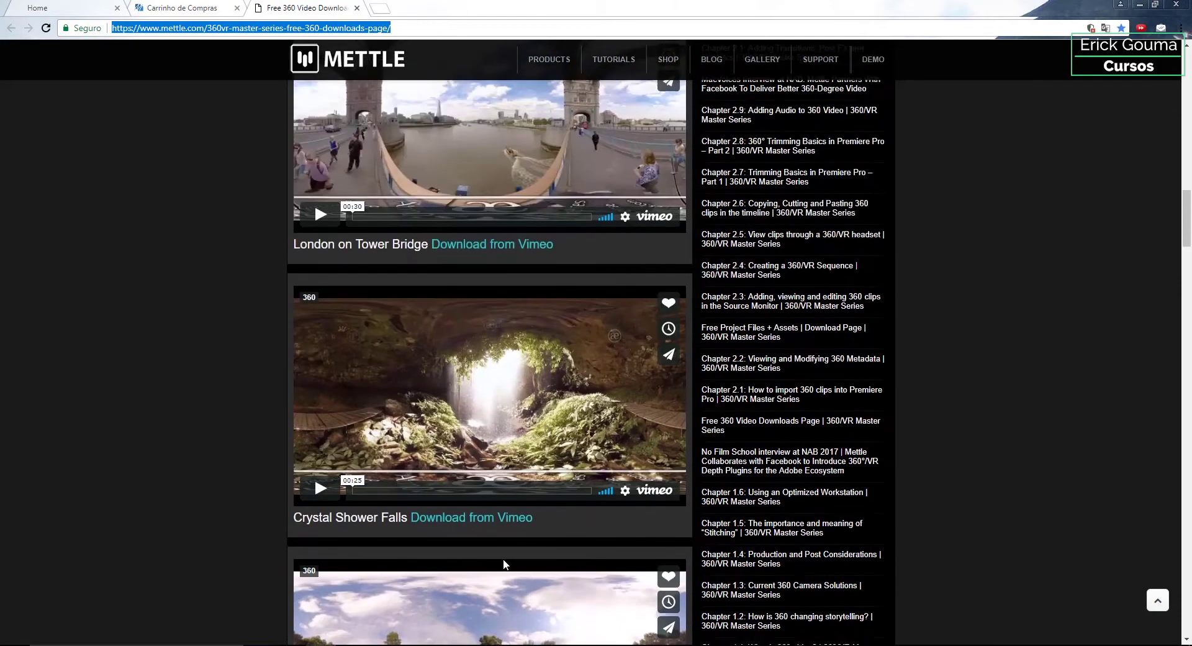
scroll(504, 564, "up", 5)
scroll(504, 563, "up", 2)
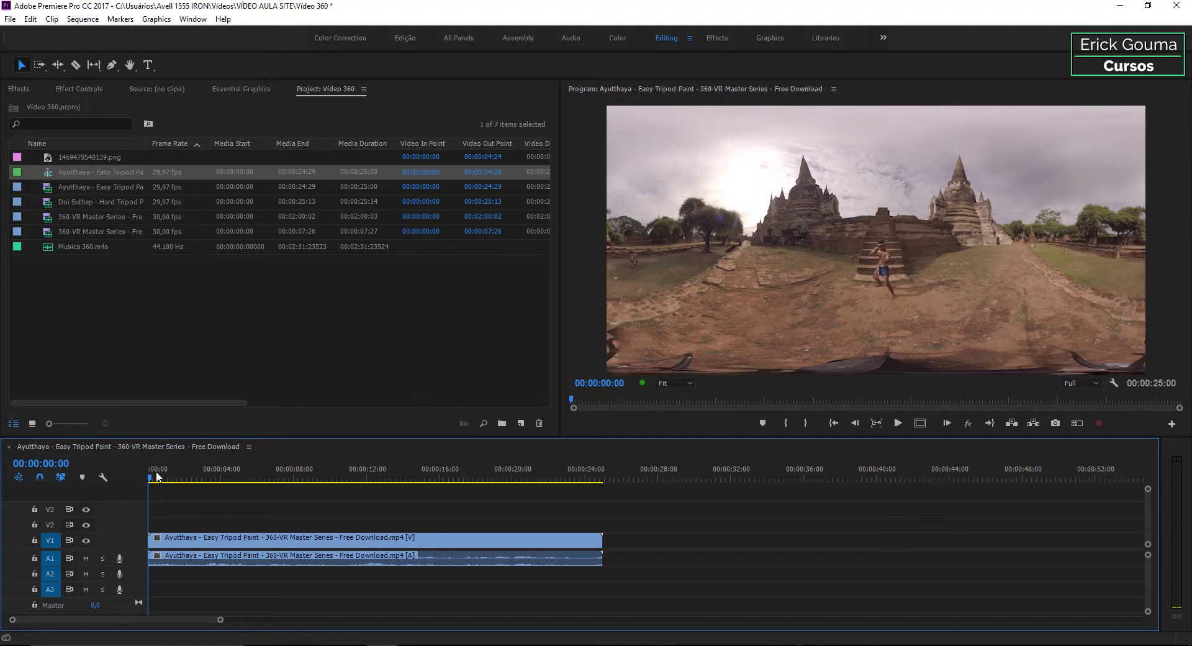
Place Doi Suthep and then Crystal Shower Falls on V1 right after the Ayutthaya clip.
mouse_move(155, 478)
left_mouse_down()
mouse_move(413, 477)
mouse_move(247, 477)
left_mouse_up()
mouse_move(50, 202)
left_mouse_down()
mouse_move(297, 519)
mouse_move(270, 537)
left_mouse_up()
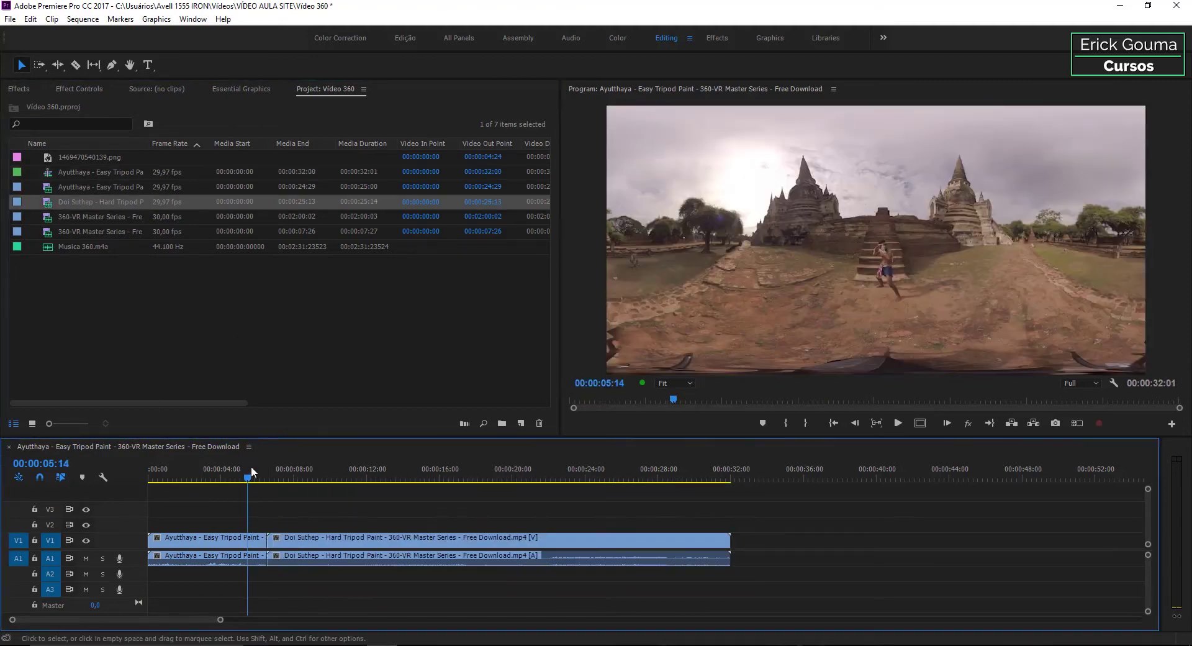
left_click_drag(247, 477, 460, 478)
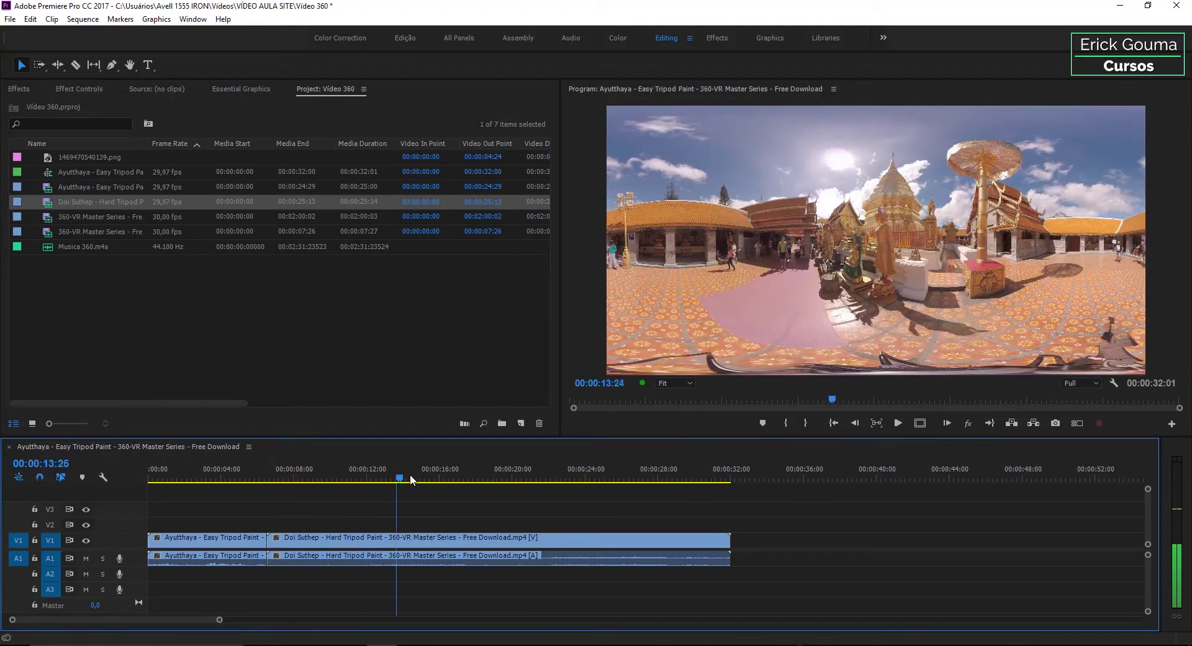
left_click_drag(51, 216, 466, 545)
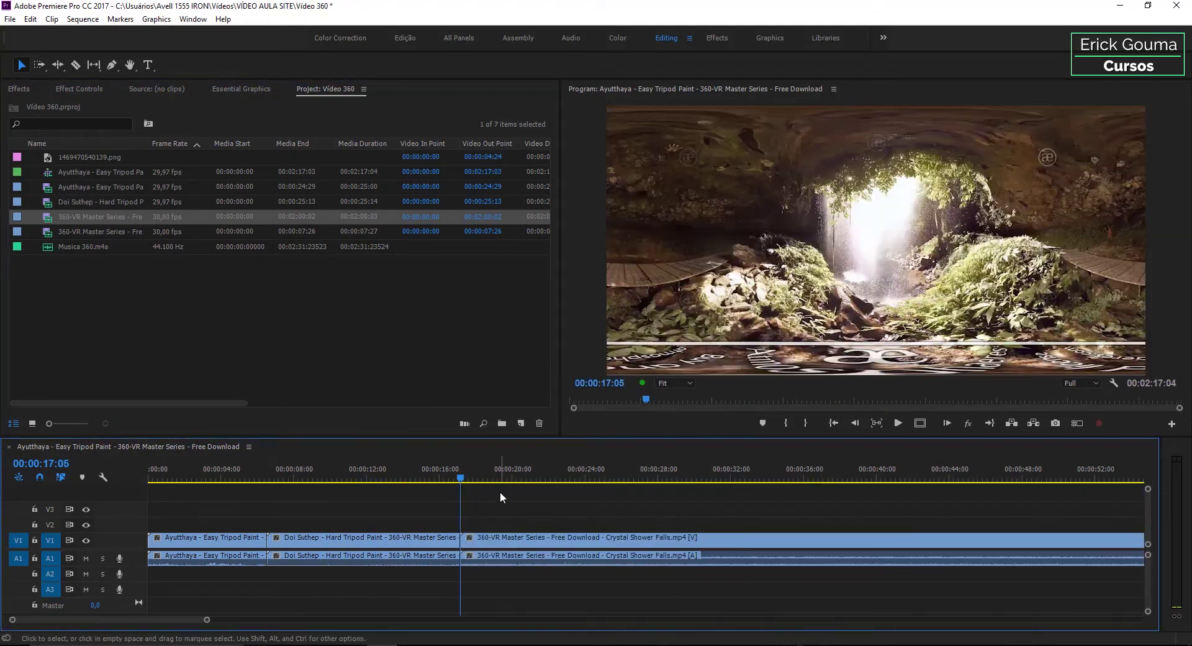
Cut Crystal Shower Falls at about 33 seconds and delete its unwanted tail.
key("space")
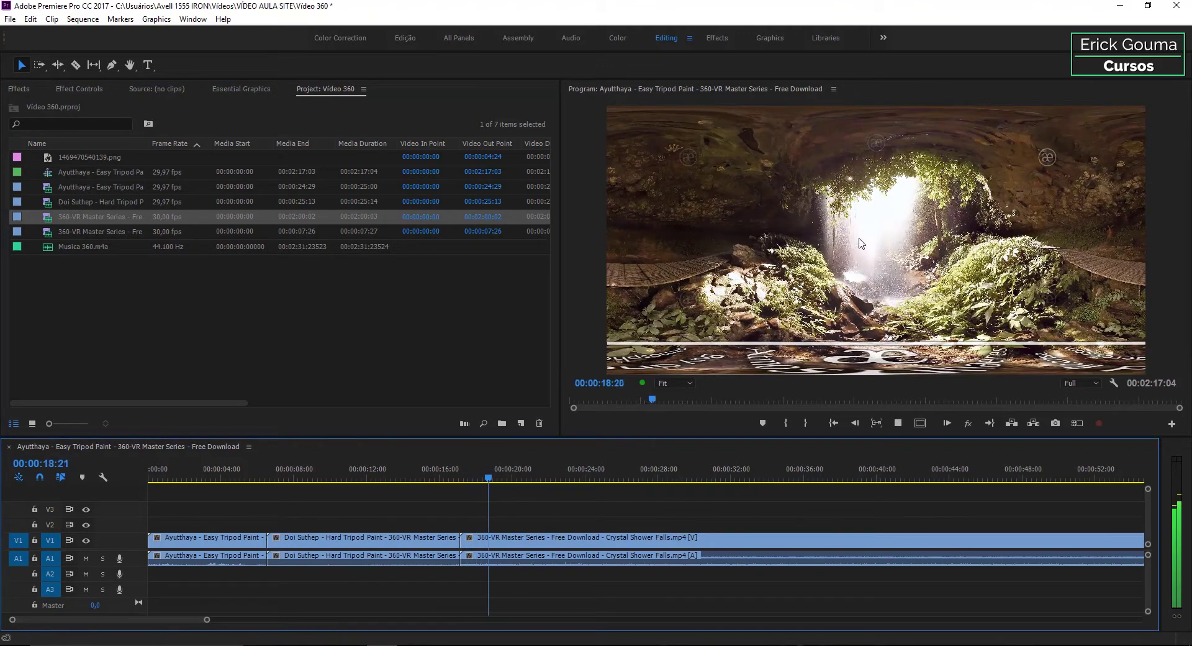
left_click_drag(547, 479, 758, 478)
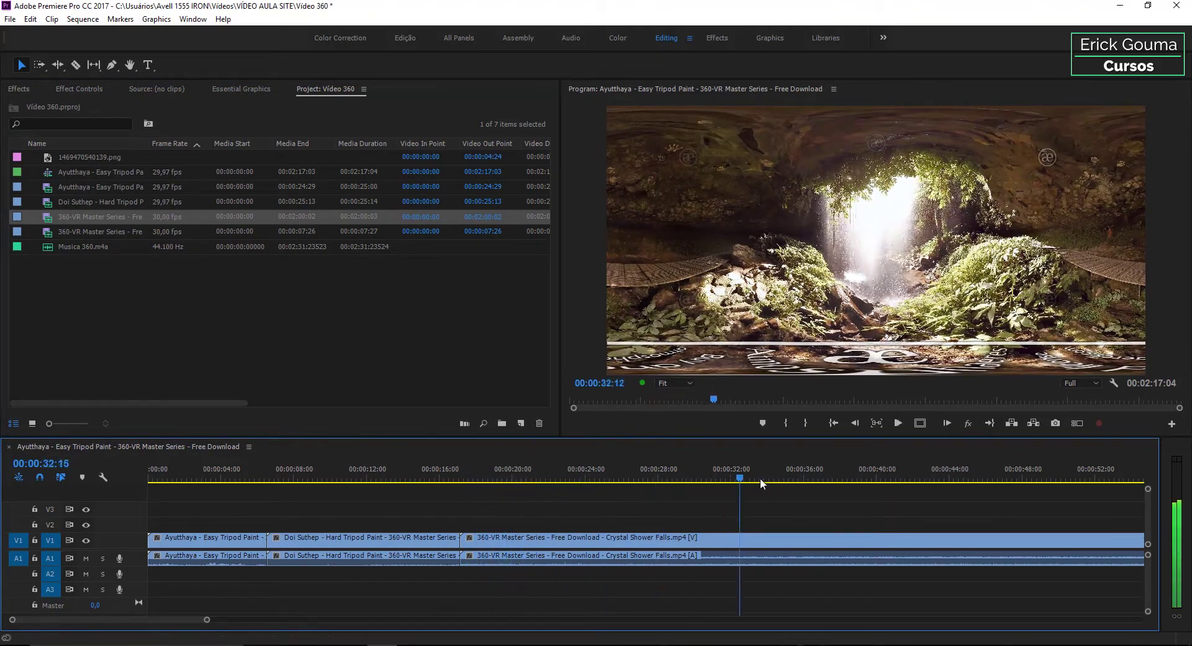
key("ctrl+k")
left_click(805, 543)
key("Delete")
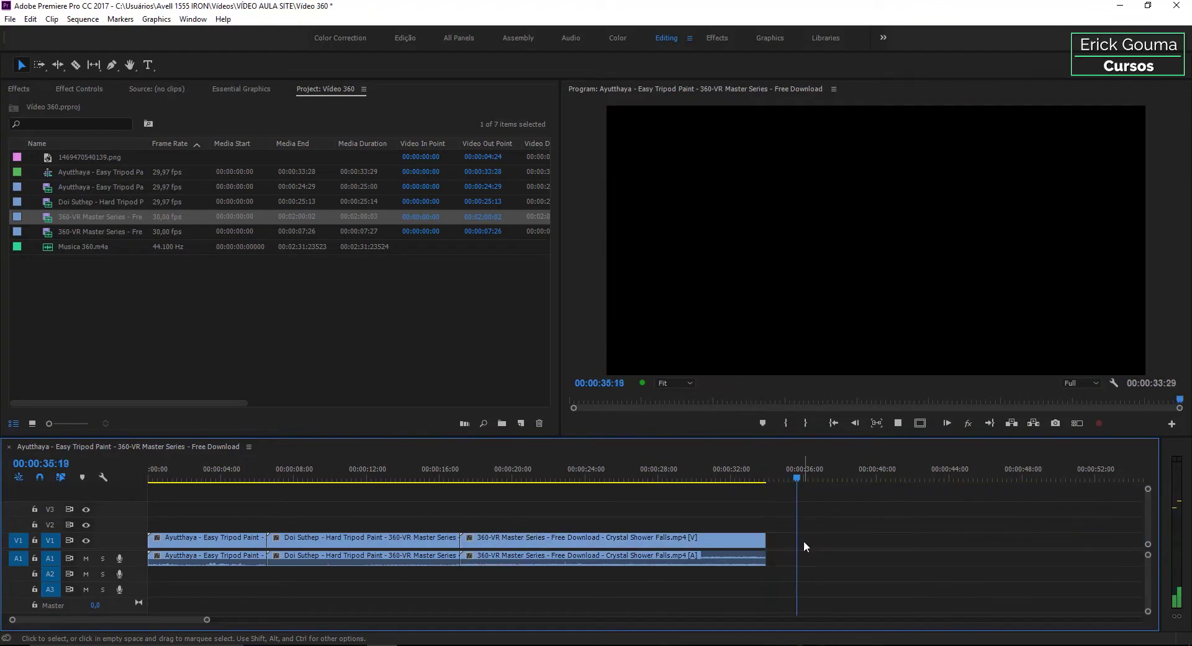
Append the short city 360 clip at the end, preview it, and return to the sequence start.
left_click(702, 479)
left_click_drag(703, 481, 692, 479)
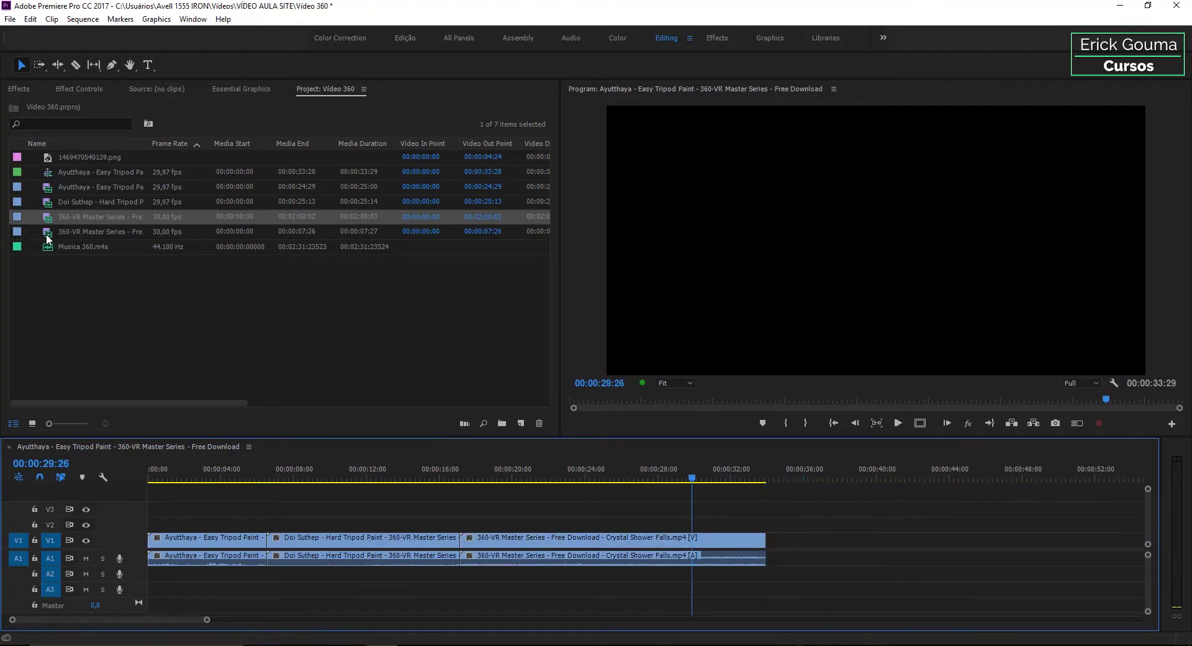
left_click_drag(47, 238, 768, 540)
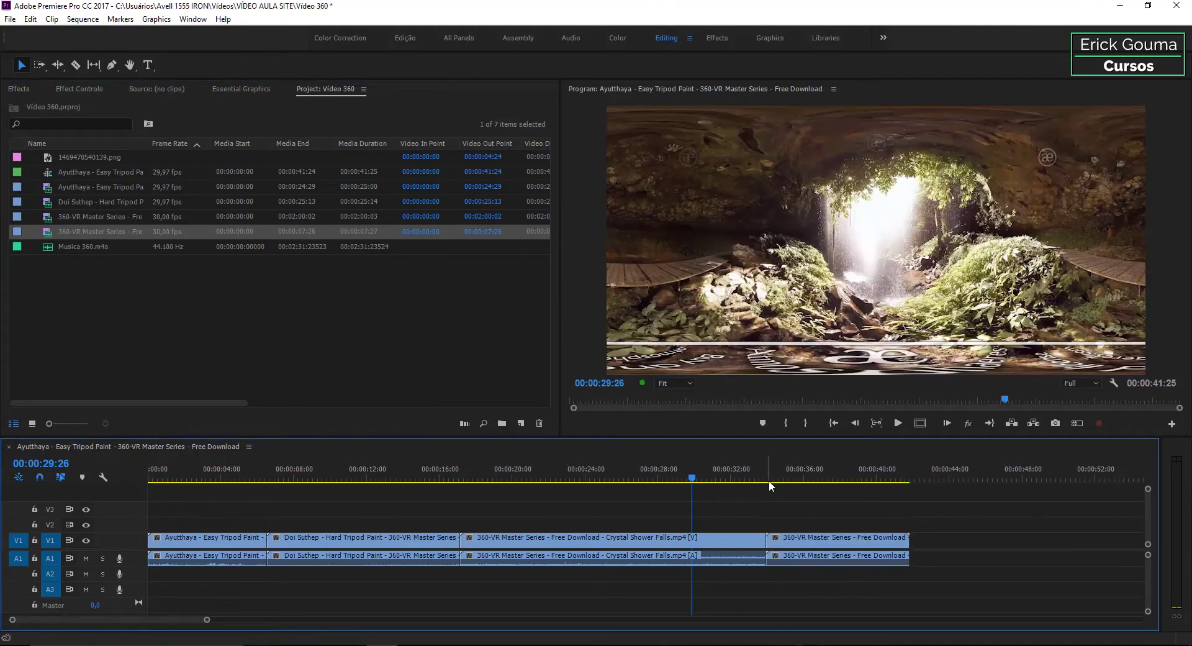
mouse_move(769, 480)
left_mouse_down()
mouse_move(845, 479)
mouse_move(803, 481)
mouse_move(820, 479)
left_mouse_up()
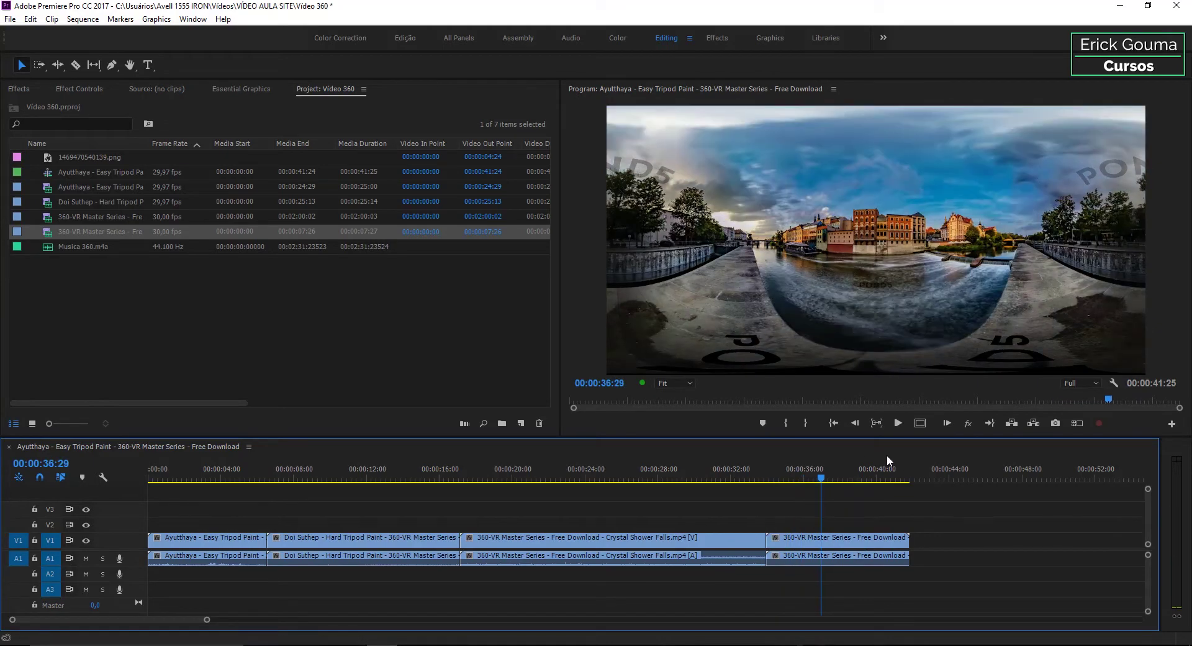
key("Up")
key("Up")
key("Up")
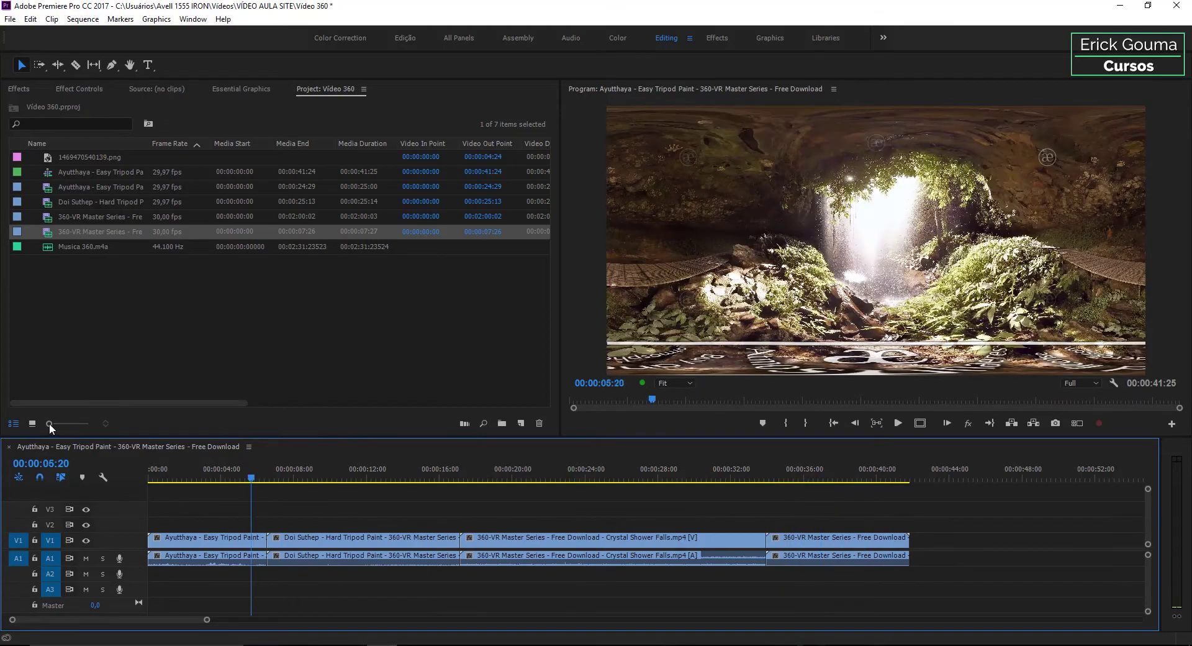
key("Up")
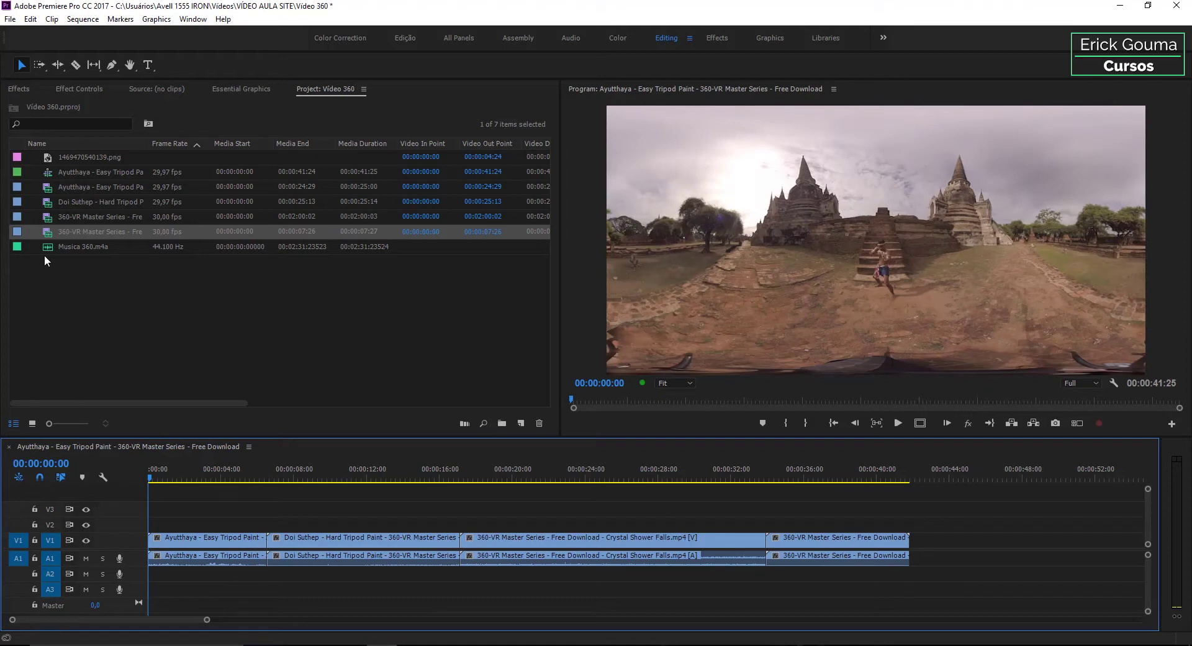
Put Musica 360.m4a on A2, enlarge the track, and align the music to 00:00.
left_click_drag(47, 246, 150, 573)
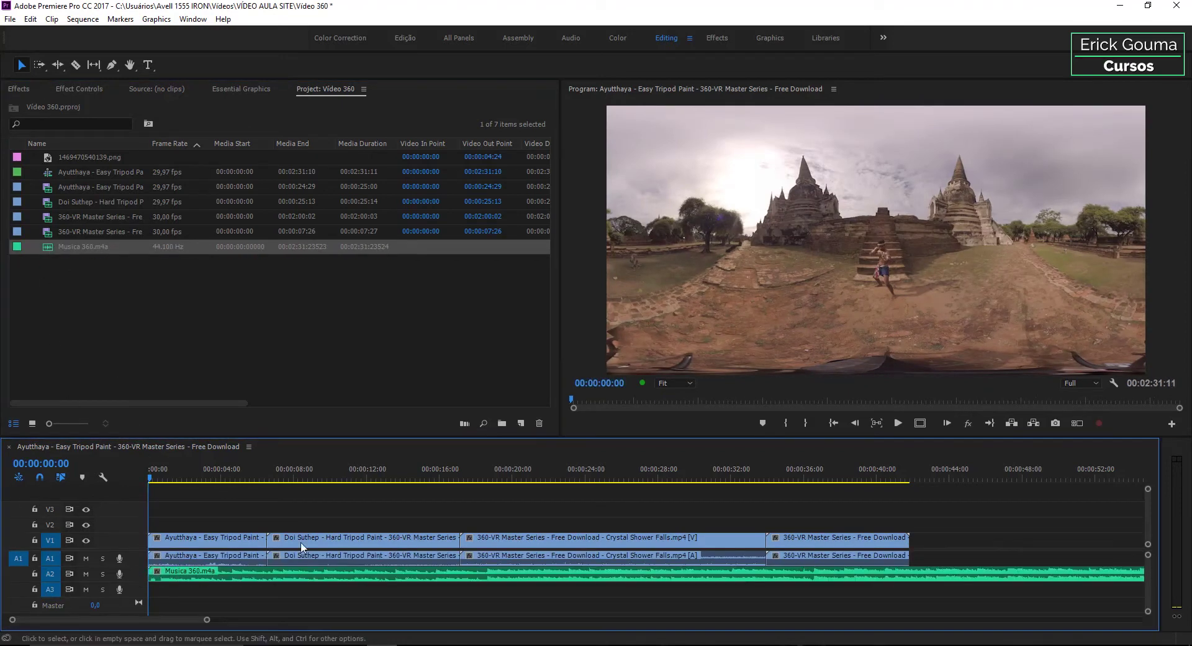
double_click(137, 576)
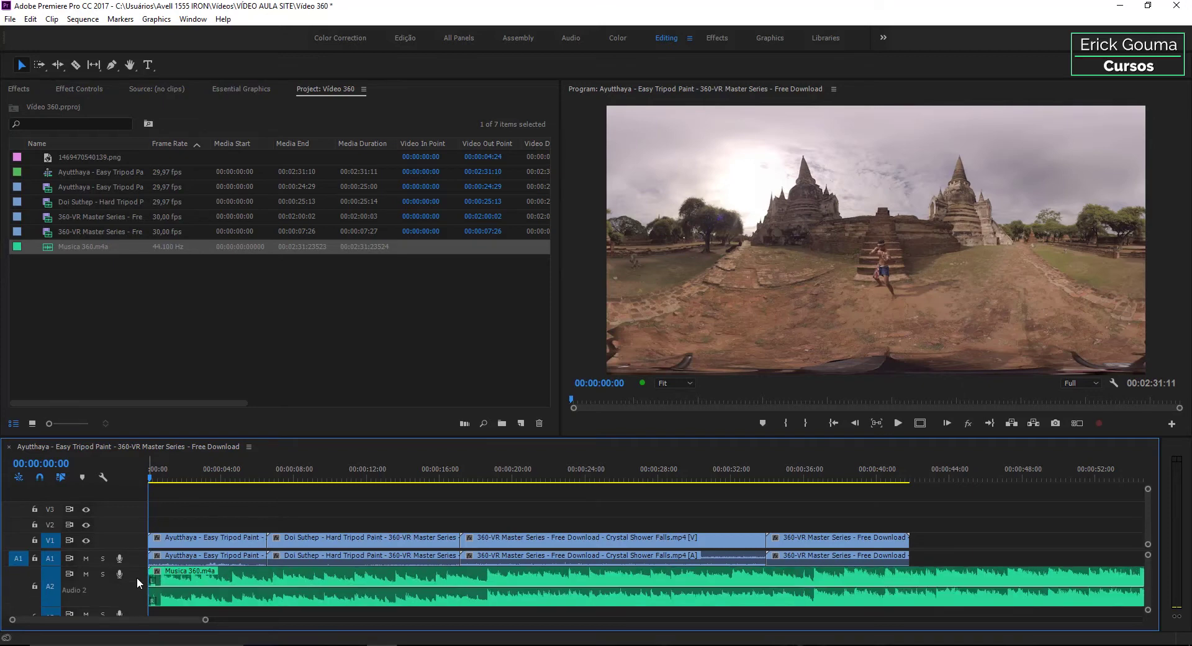
key("space")
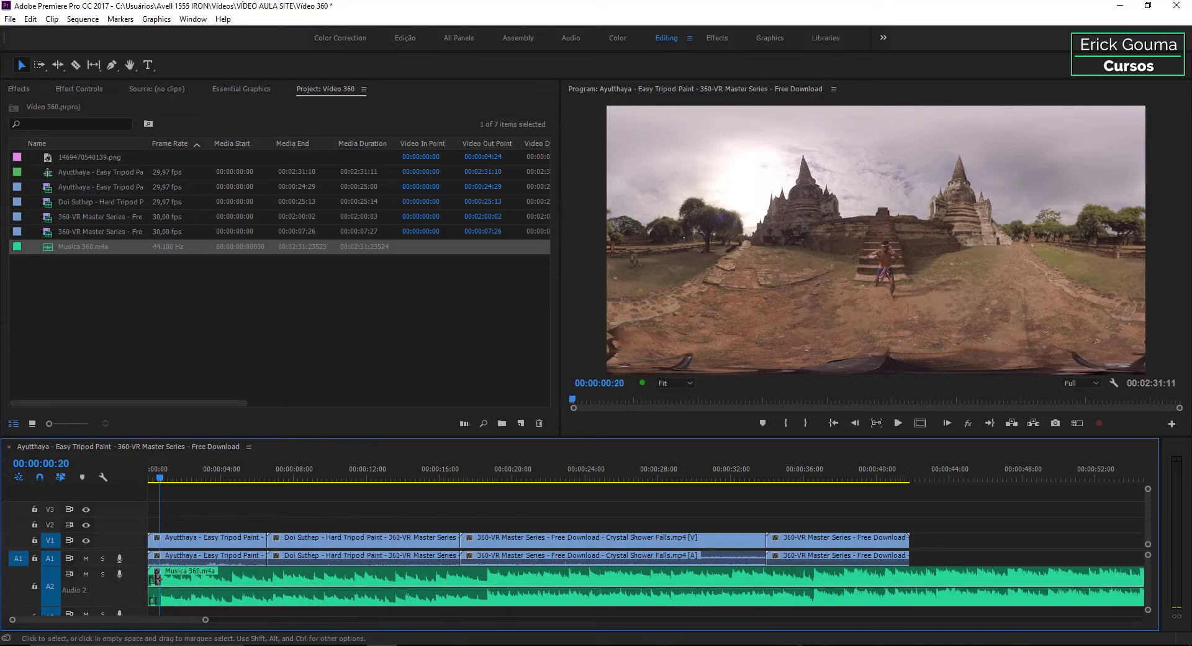
mouse_move(157, 580)
left_mouse_down()
mouse_move(181, 584)
mouse_move(169, 585)
left_mouse_up()
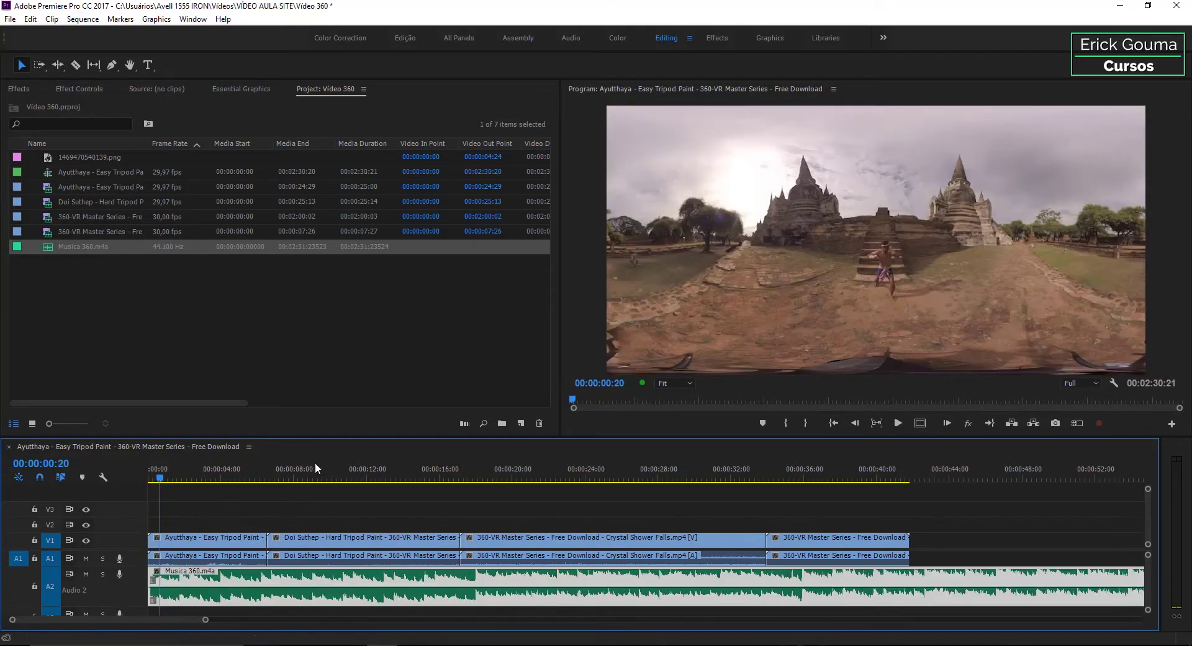
left_click_drag(159, 478, 137, 479)
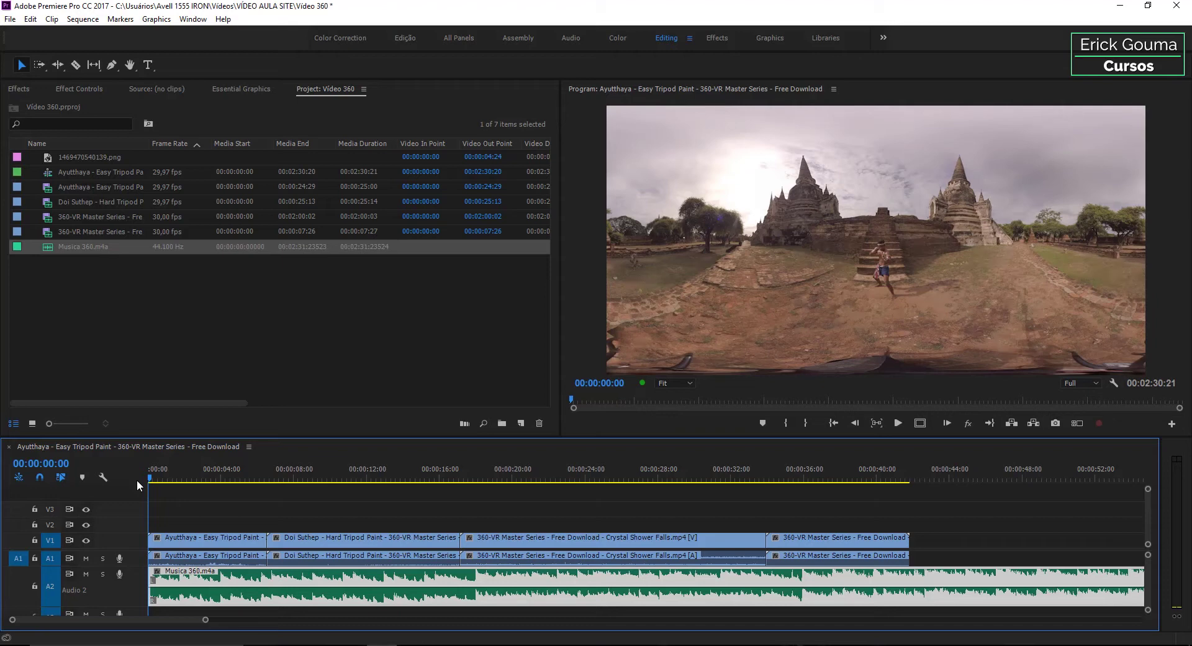
key("space")
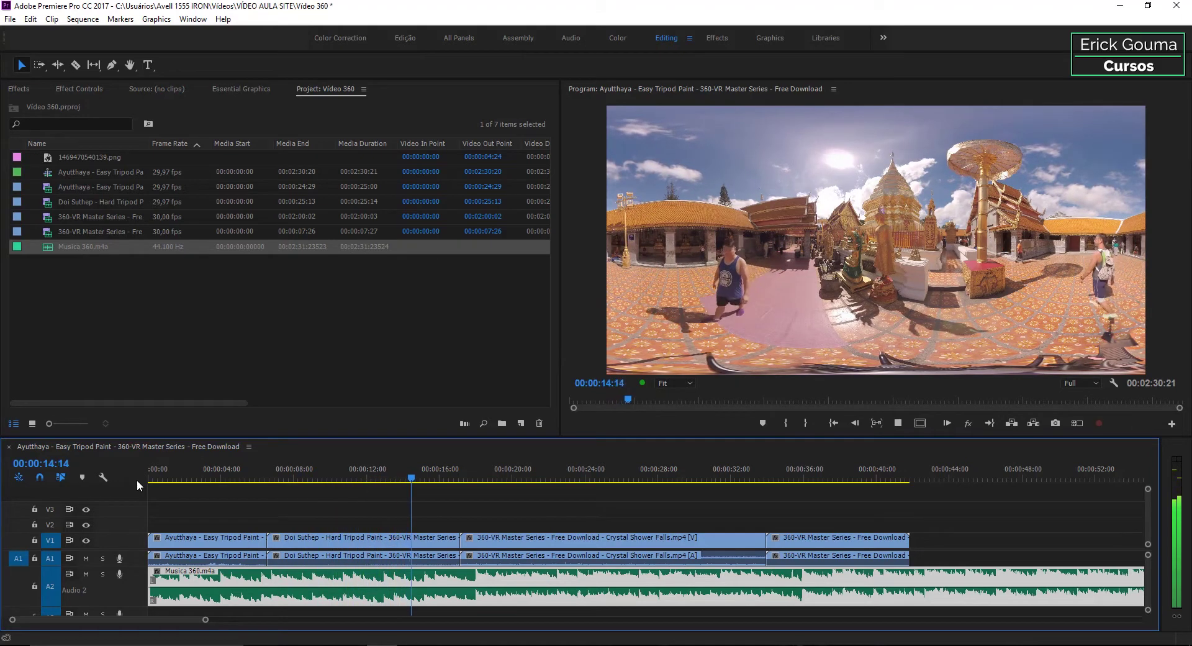
Halt sequence playback with the playhead at 00:00:16:09.
key("space")
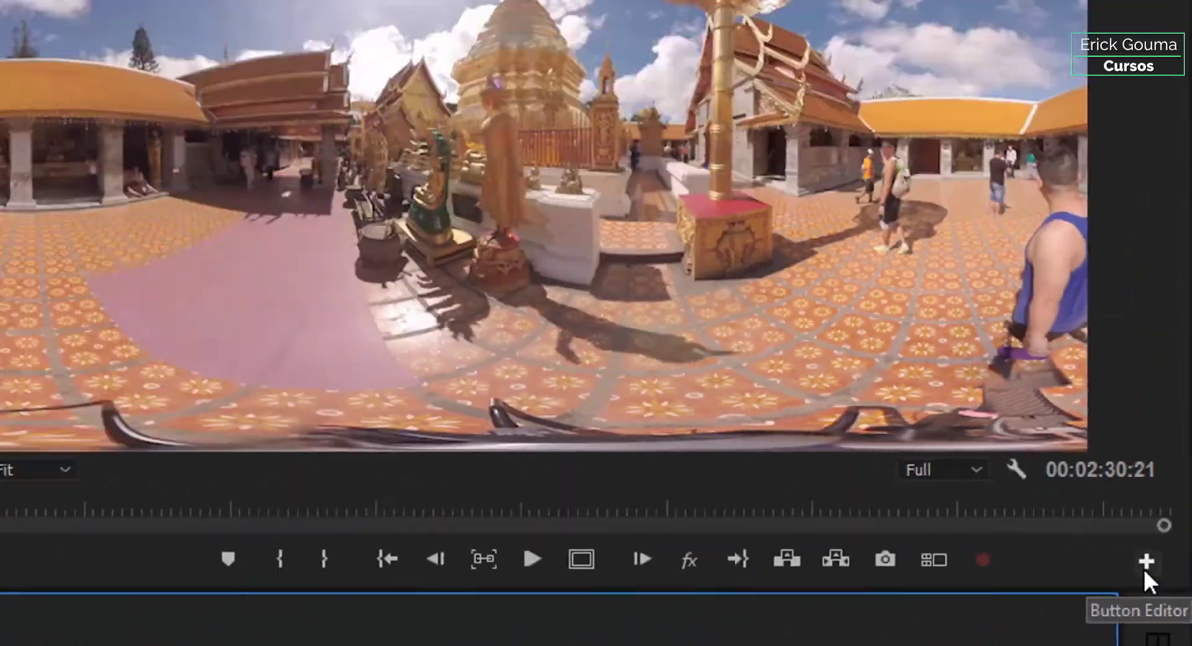
Add the Toggle VR Video Display button to the Program monitor's transport bar through the Button Editor.
left_click(1154, 586)
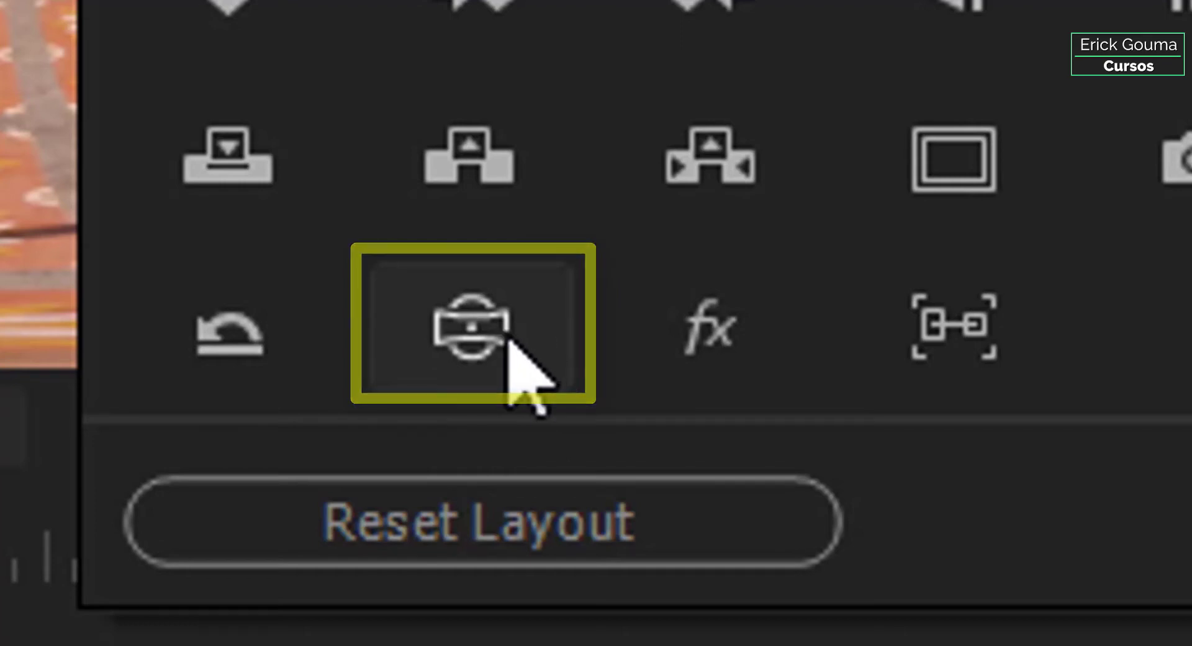
left_click_drag(507, 338, 855, 408)
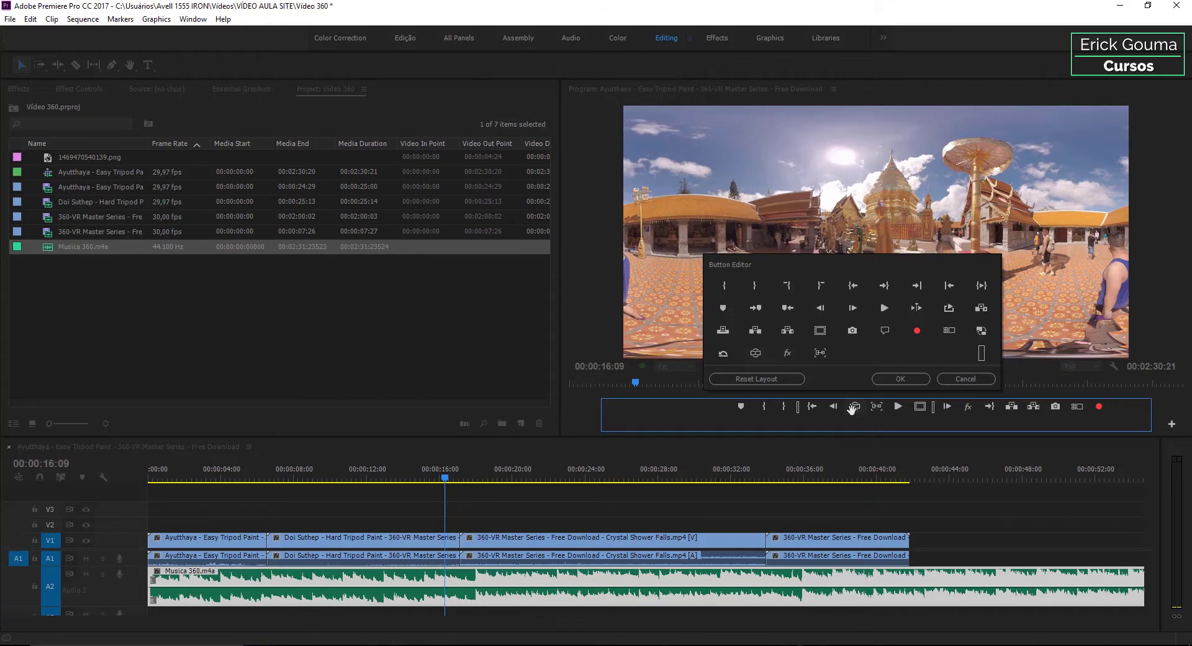
left_click(904, 378)
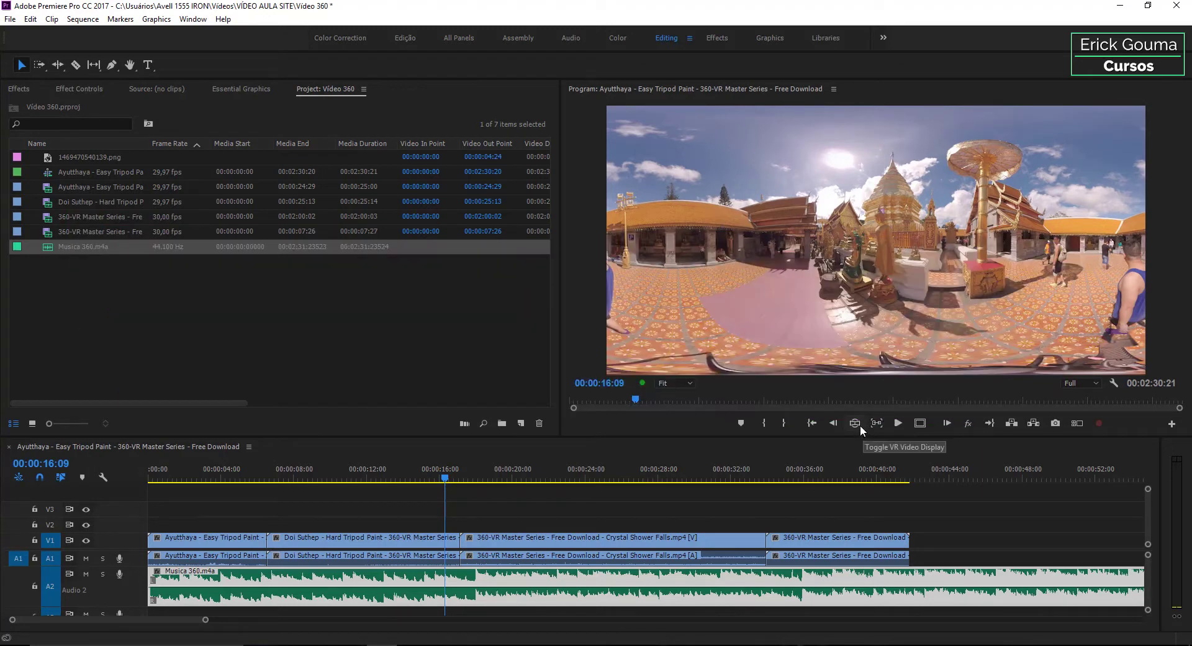
Turn on VR video display, then play the sequence from the start while panning around the 360 scene.
left_click(855, 423)
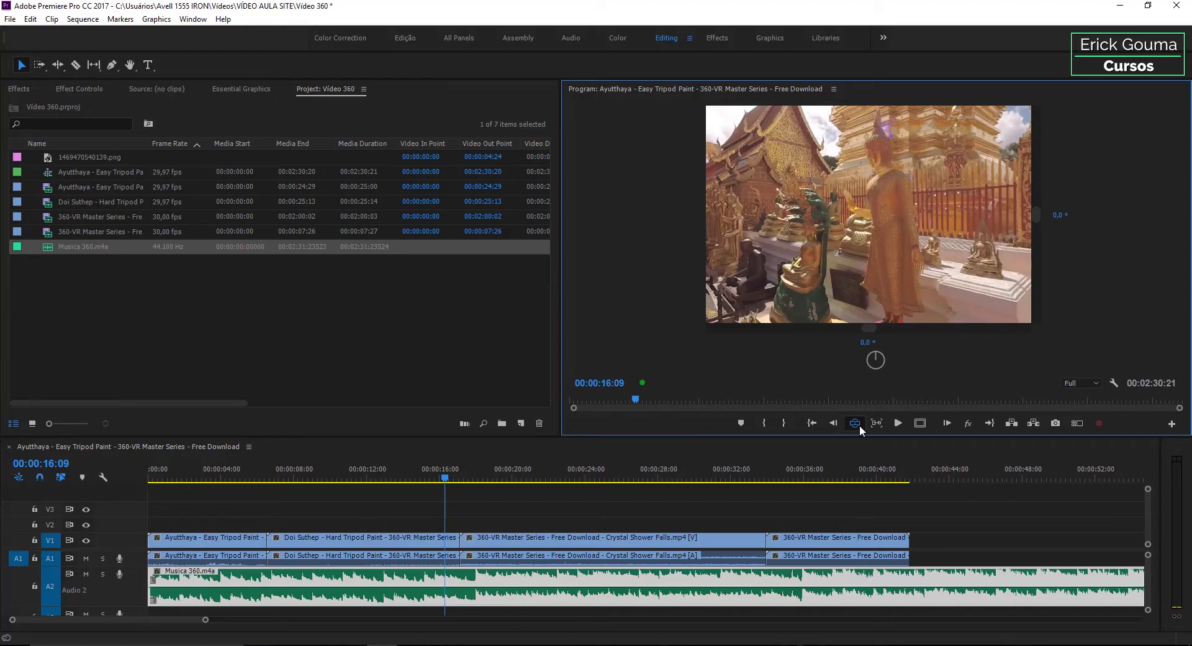
mouse_move(763, 254)
left_mouse_down()
mouse_move(834, 257)
mouse_move(834, 201)
mouse_move(992, 192)
mouse_move(965, 227)
mouse_move(619, 172)
mouse_move(880, 244)
mouse_move(867, 221)
mouse_move(800, 284)
mouse_move(829, 262)
left_mouse_up()
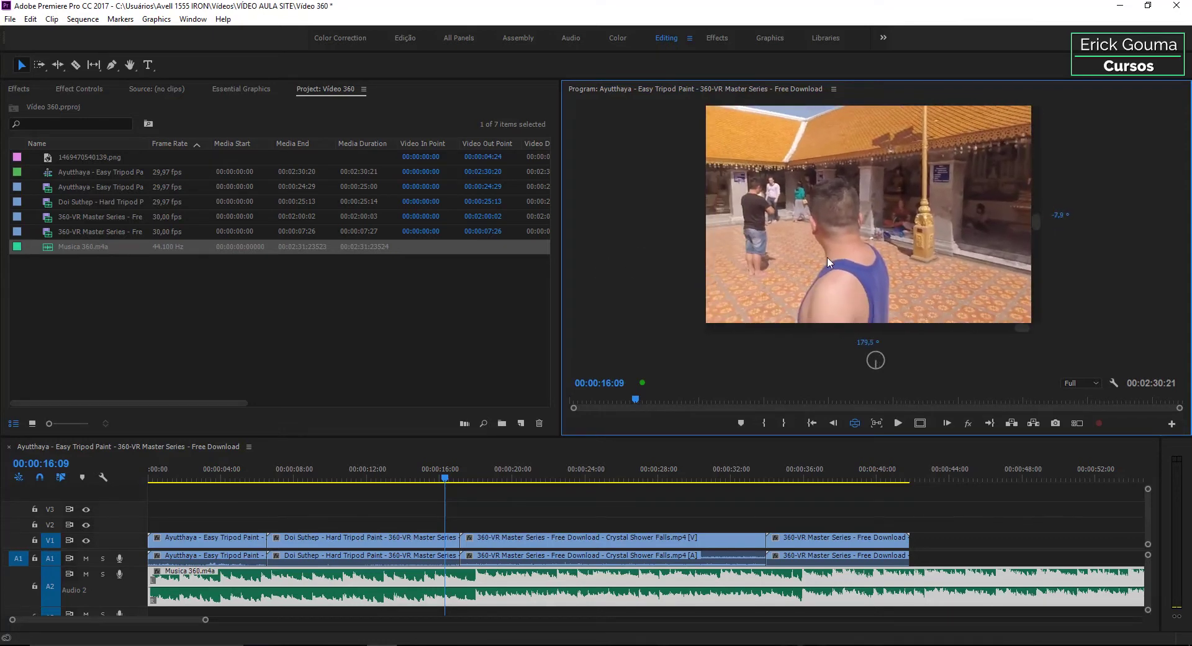
left_click(270, 476)
key("Home")
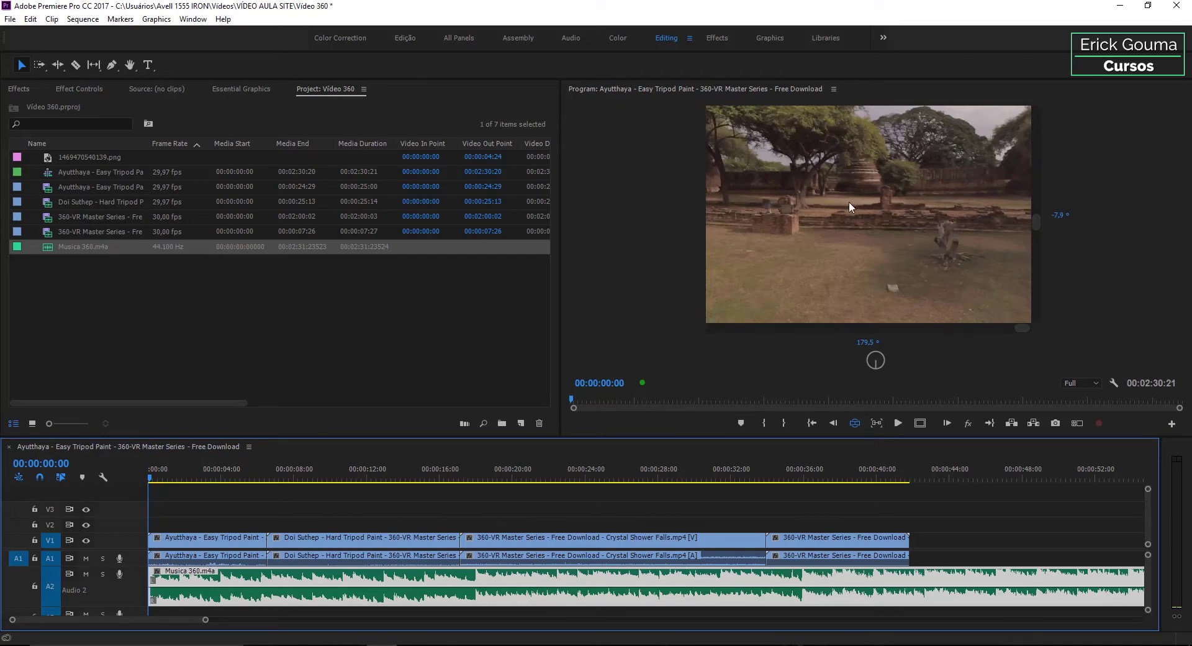
key("space")
mouse_move(962, 207)
left_mouse_down()
mouse_move(770, 231)
mouse_move(909, 232)
mouse_move(865, 218)
left_mouse_up()
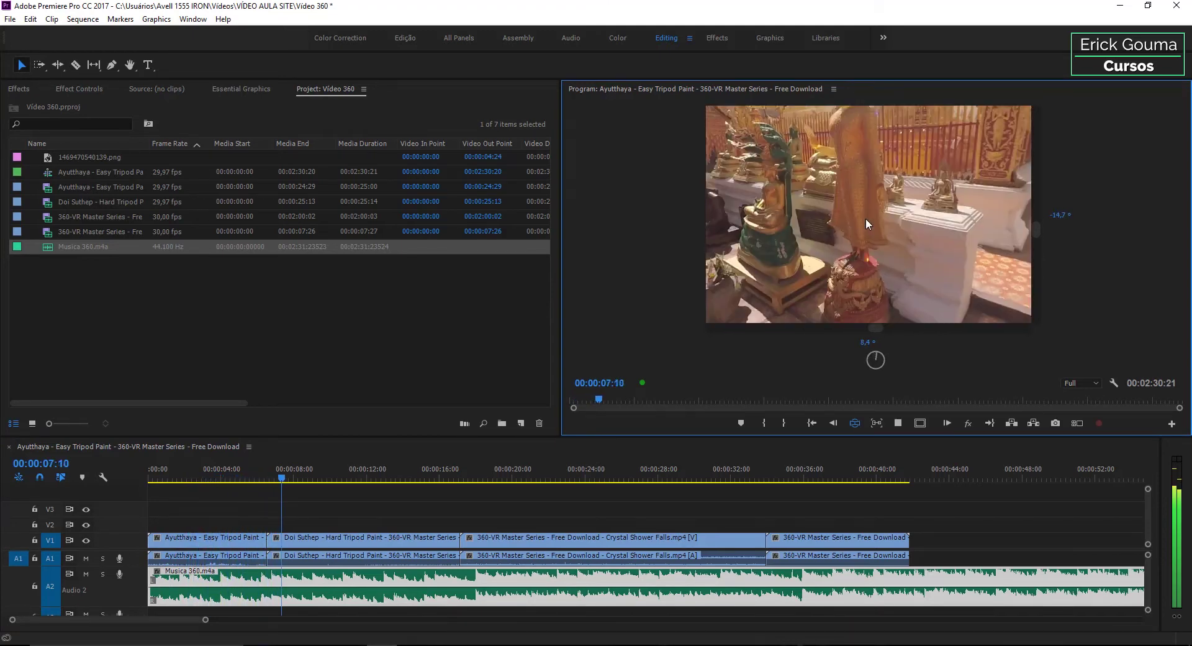
mouse_move(865, 218)
left_mouse_down()
mouse_move(711, 251)
mouse_move(851, 235)
mouse_move(828, 225)
left_mouse_up()
key("space")
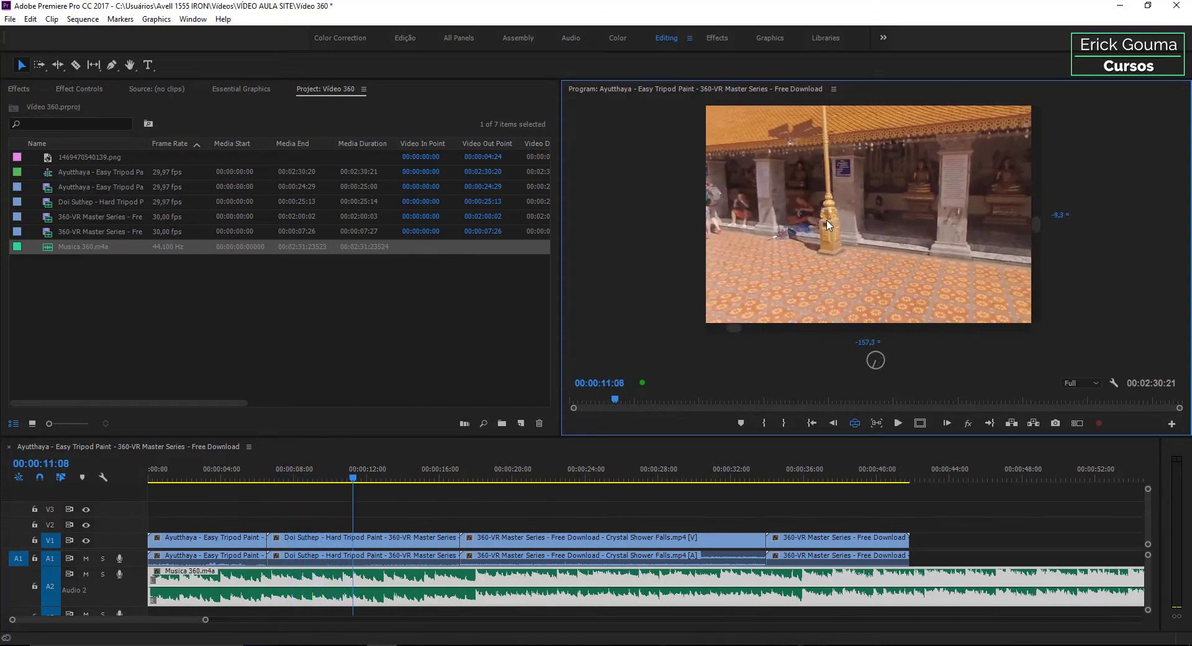
left_click(494, 541)
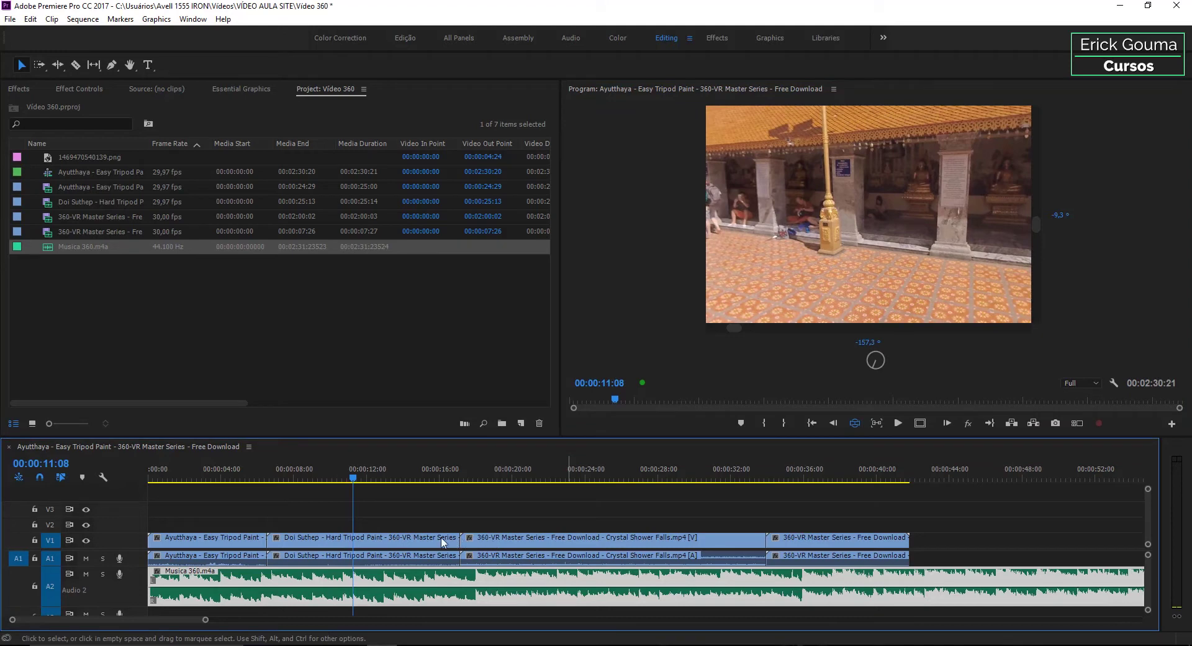
Move Crystal Shower Falls earlier to 00:00:11:06 and preview the waterfall scene.
left_click_drag(555, 539, 450, 547)
left_click(345, 465)
key("space")
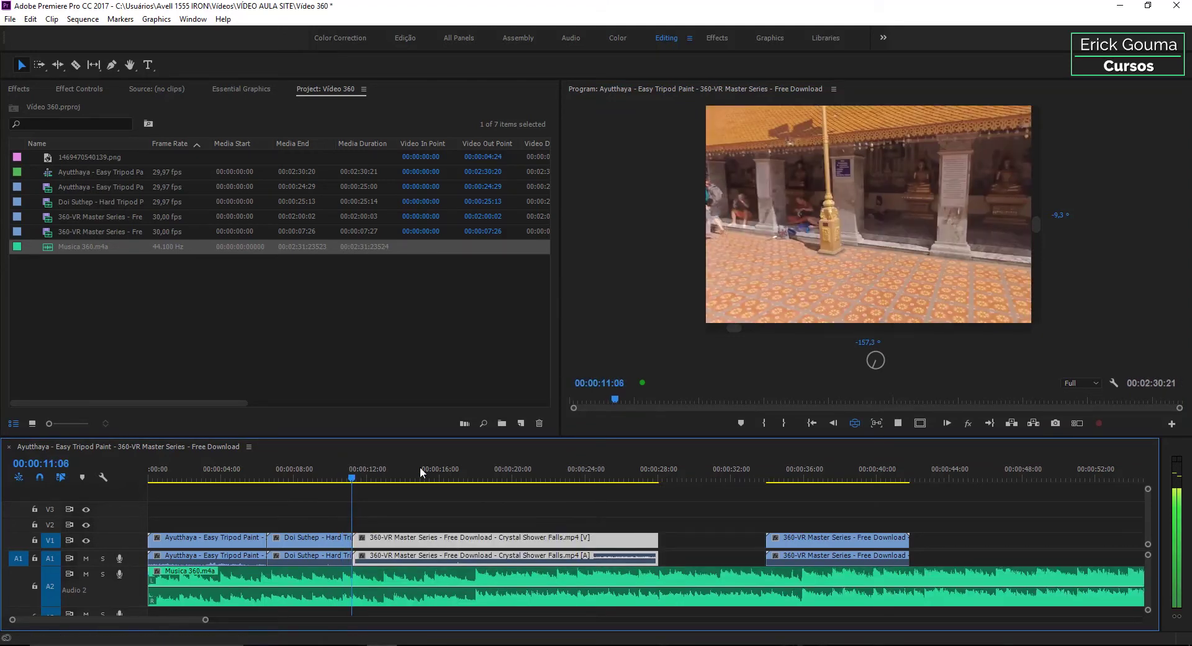
mouse_move(944, 208)
left_mouse_down()
mouse_move(925, 235)
mouse_move(748, 252)
left_mouse_up()
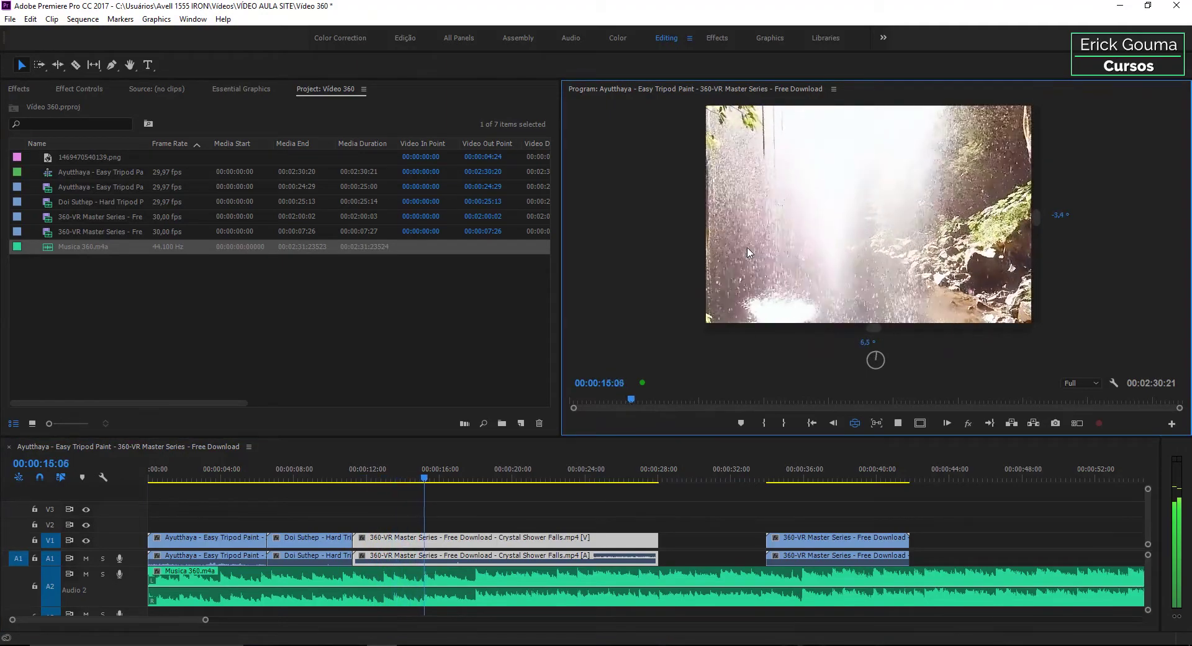
key("space")
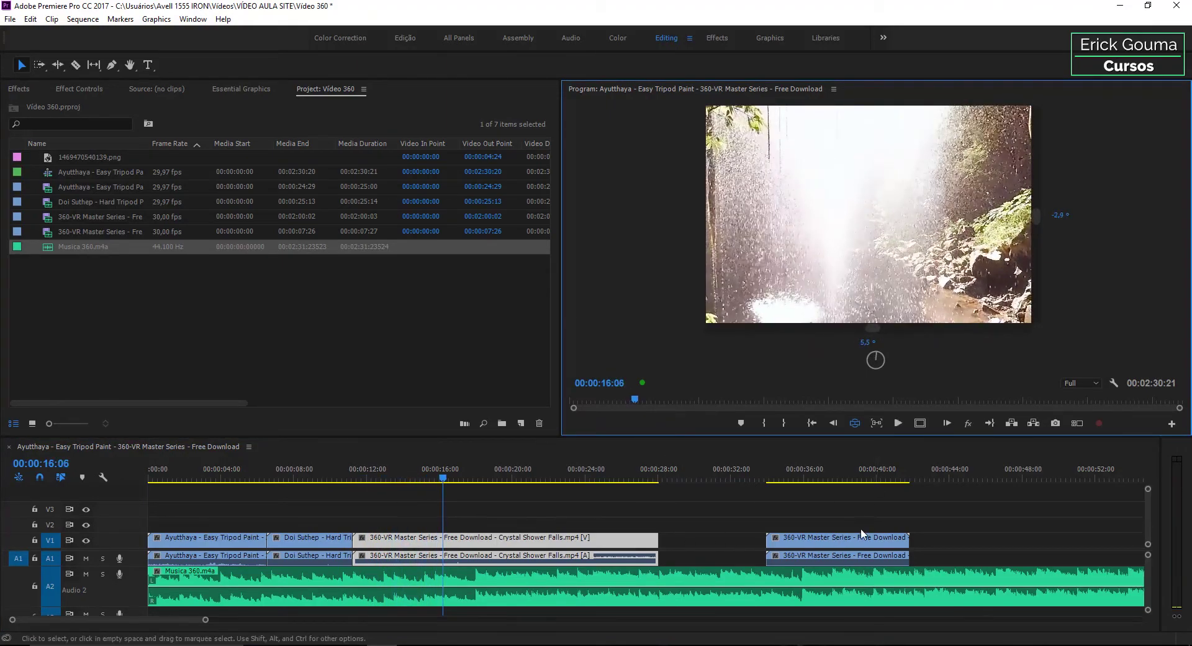
Slide the last city clip left to follow Crystal Shower Falls and review it in 360.
left_click_drag(843, 543, 580, 549)
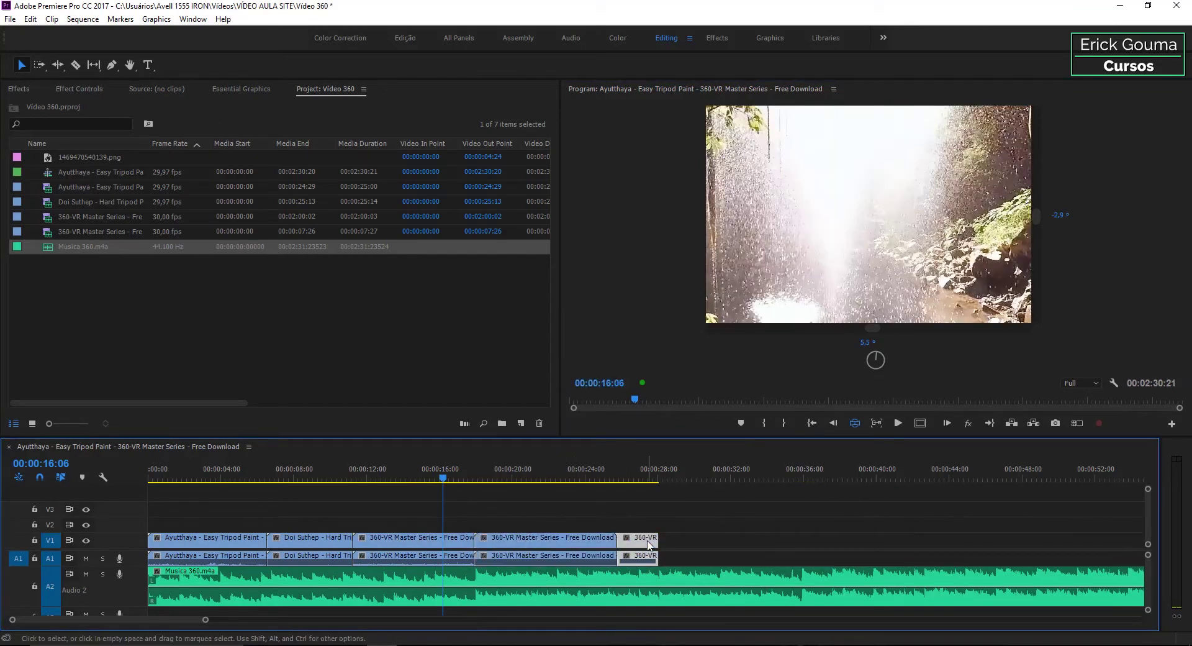
key("space")
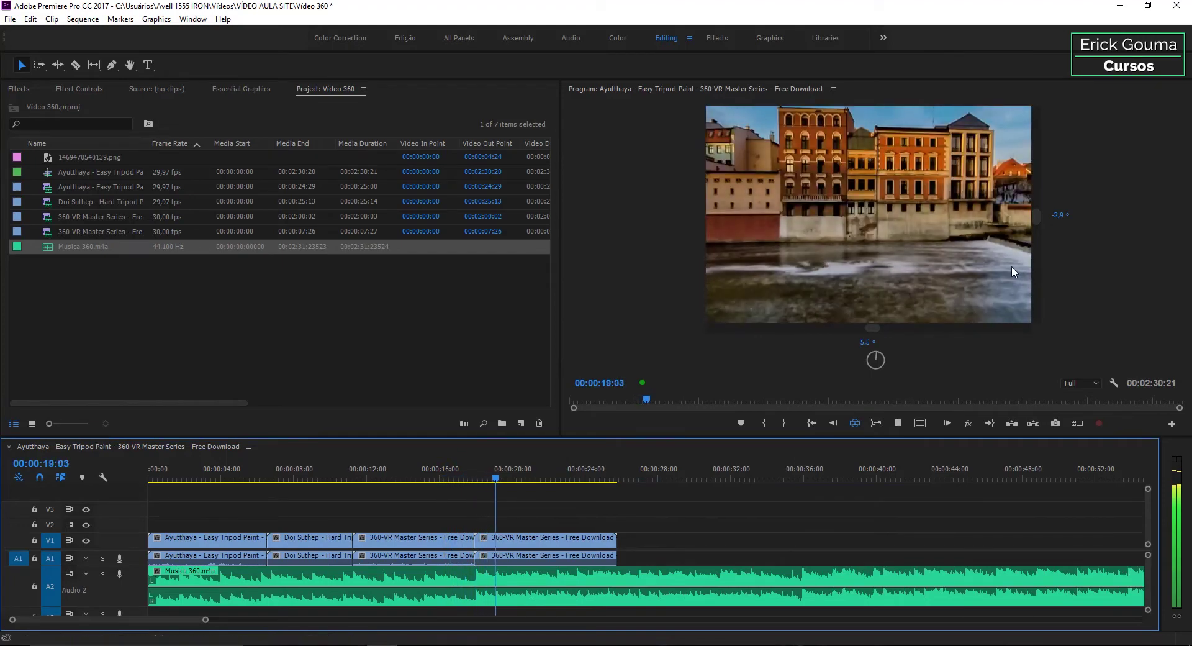
left_click_drag(1011, 265, 804, 256)
mouse_move(933, 260)
left_mouse_down()
mouse_move(841, 256)
mouse_move(785, 282)
left_mouse_up()
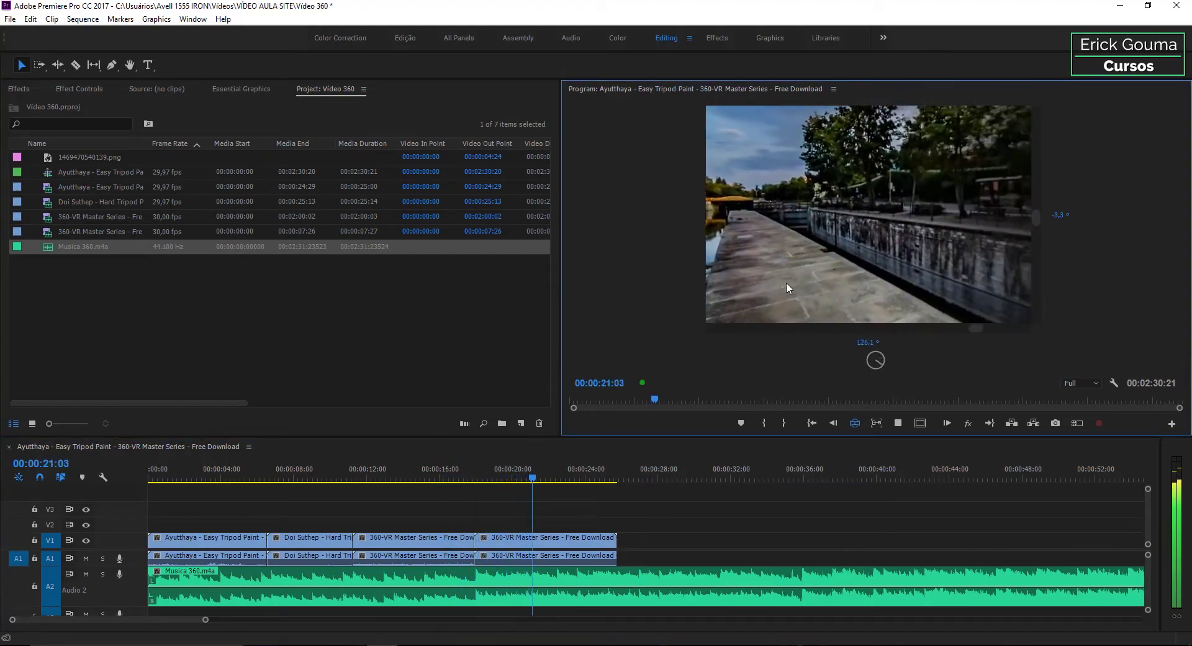
mouse_move(914, 263)
left_mouse_down()
mouse_move(839, 260)
mouse_move(905, 266)
left_mouse_up()
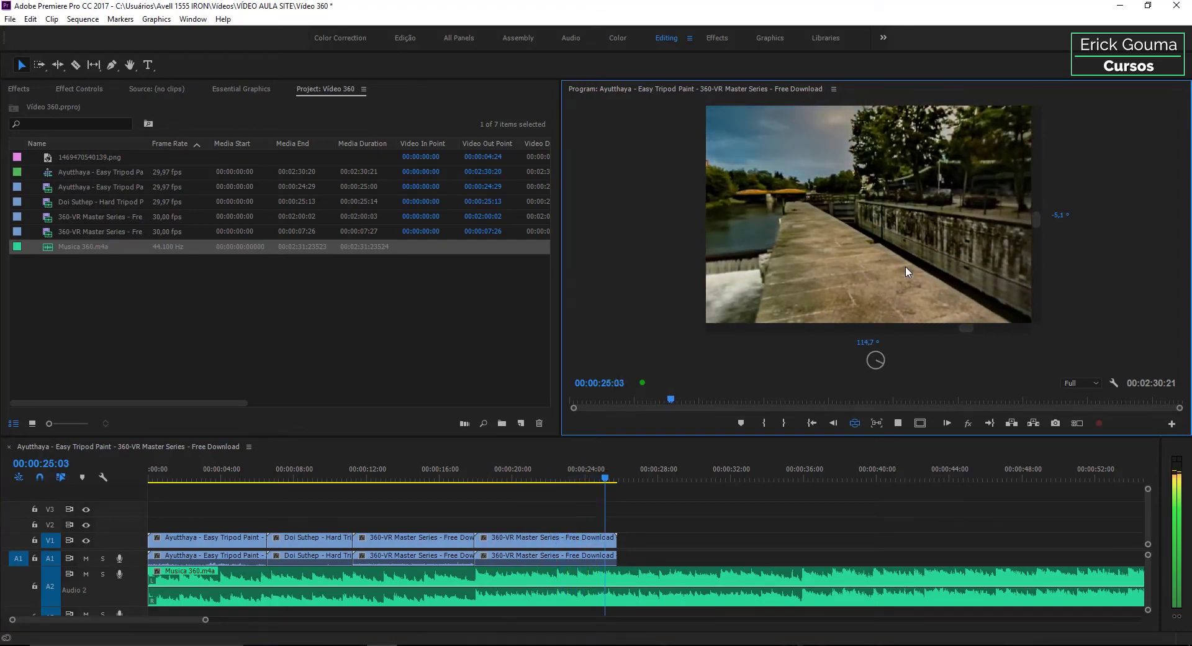
Trim Musica 360.m4a to end with the last video clip, making the sequence 00:00:25:24.
key("space")
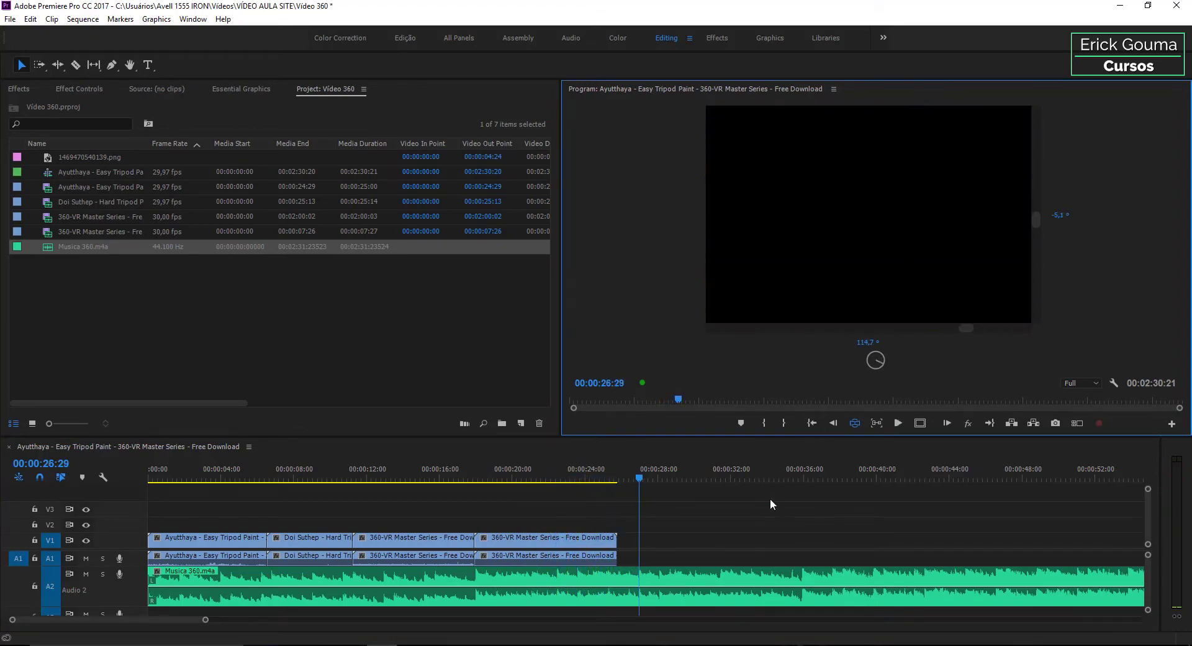
left_click(672, 590)
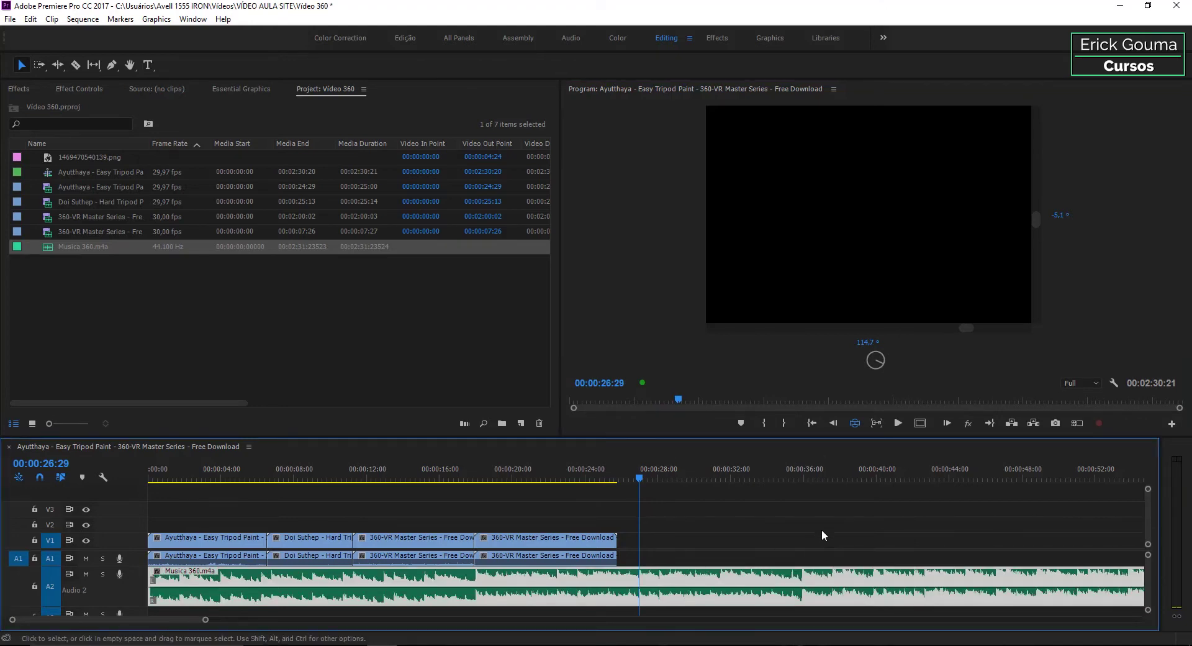
key("minus")
key("minus")
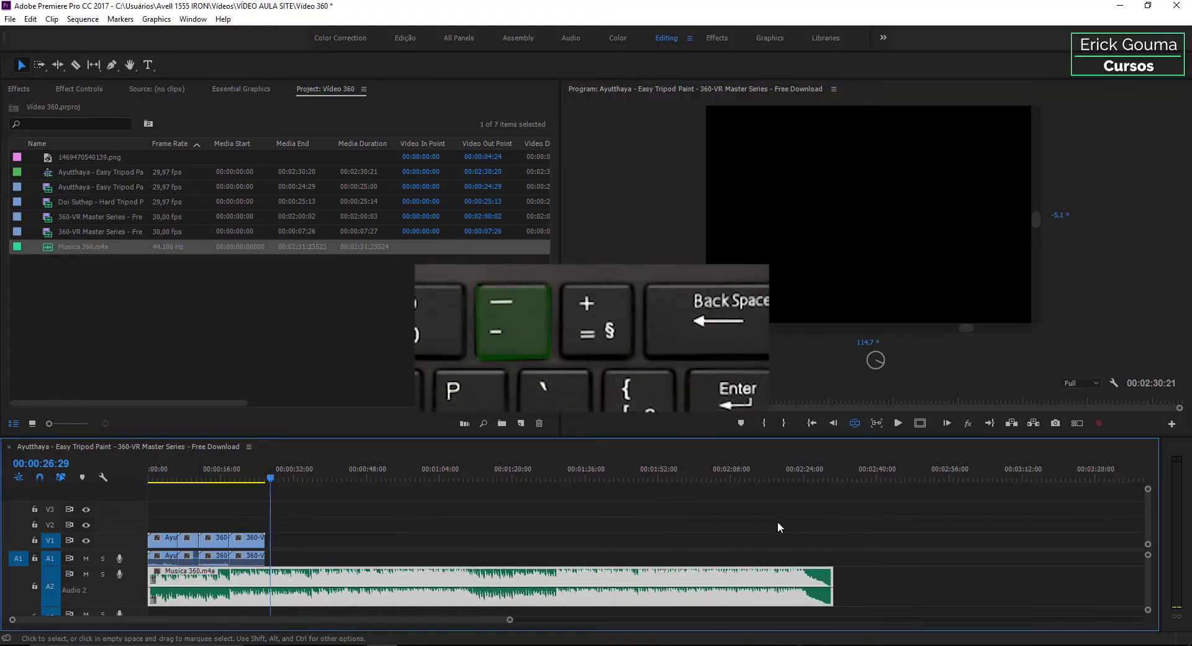
key("minus")
left_click_drag(489, 584, 206, 593)
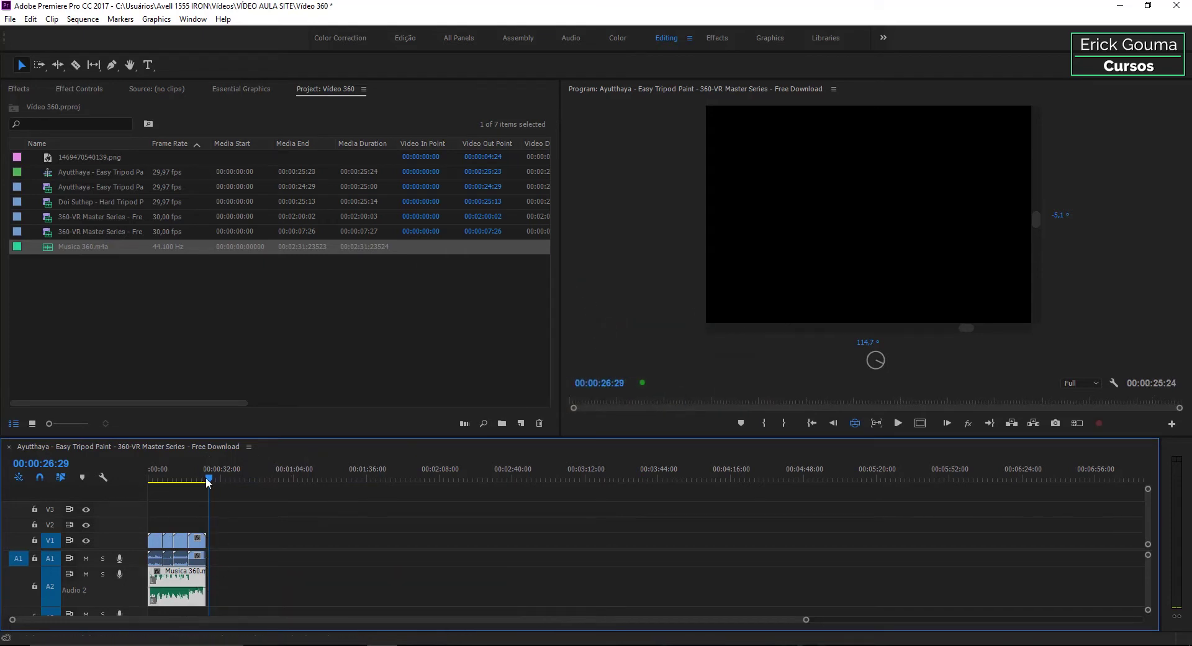
left_click_drag(211, 479, 197, 479)
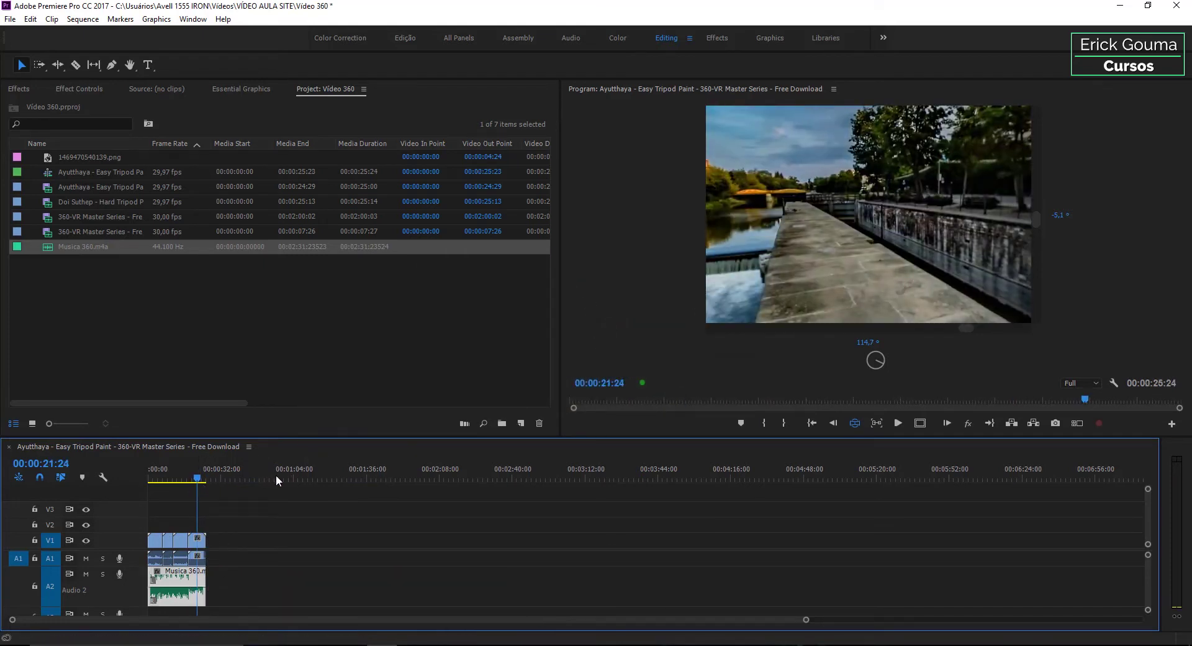
key("equal")
key("equal")
key("equal")
key("equal")
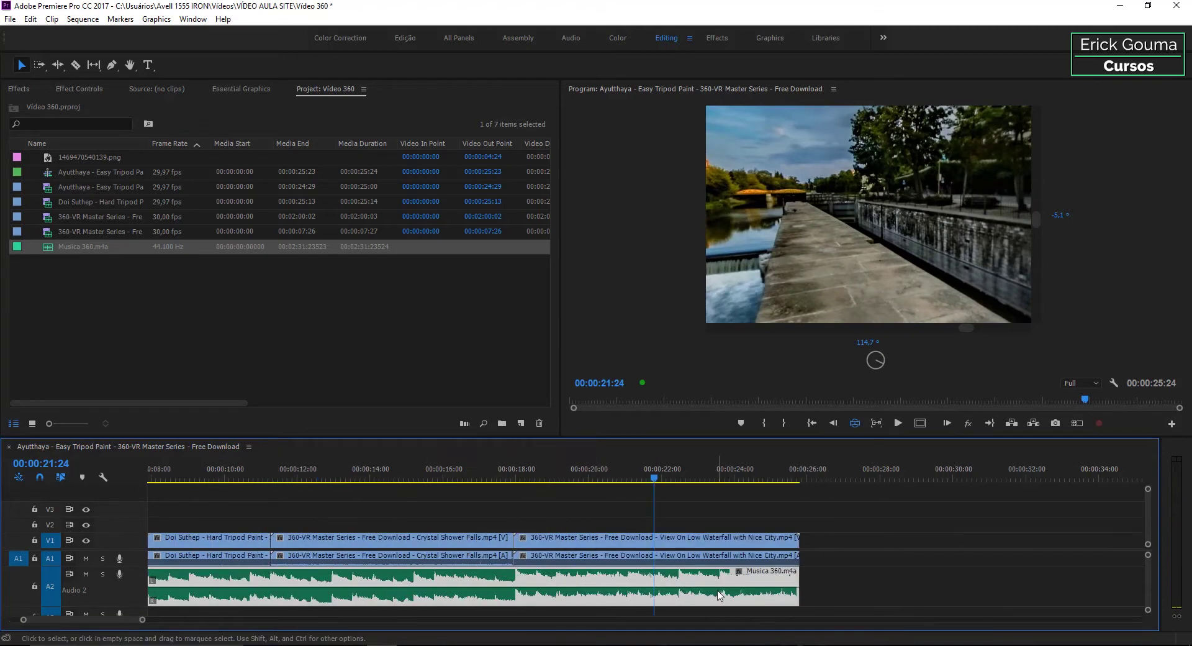
Add two volume keyframes on Musica 360.m4a and lower the end into a fade-out.
left_click(842, 579)
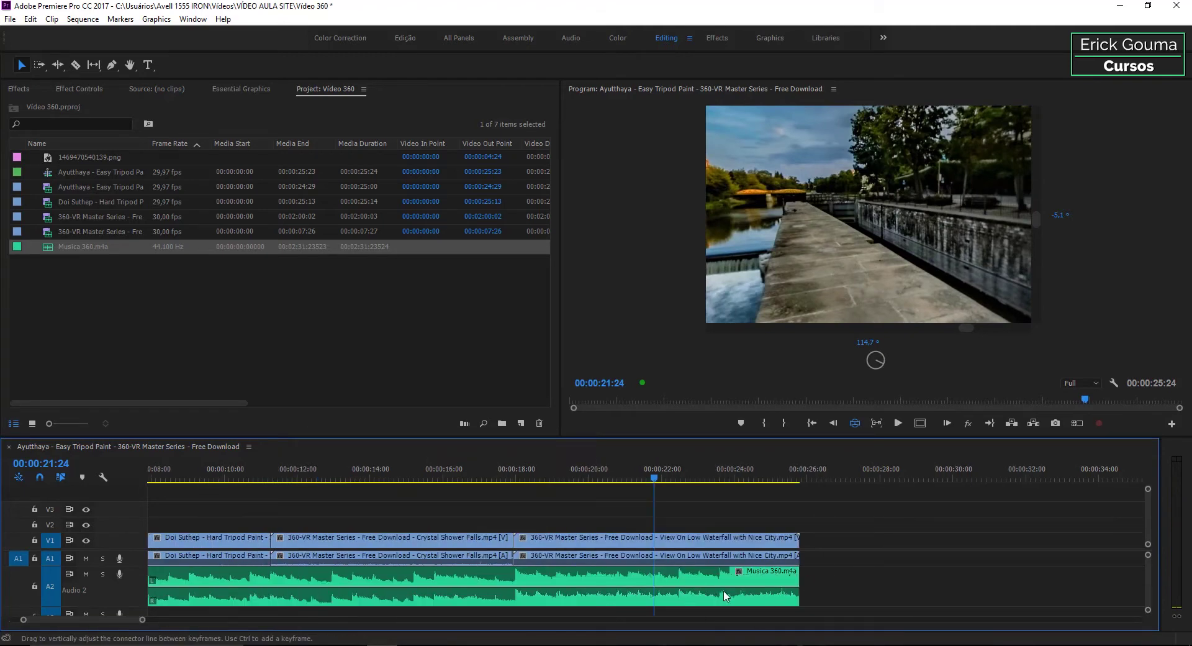
left_click(693, 588)
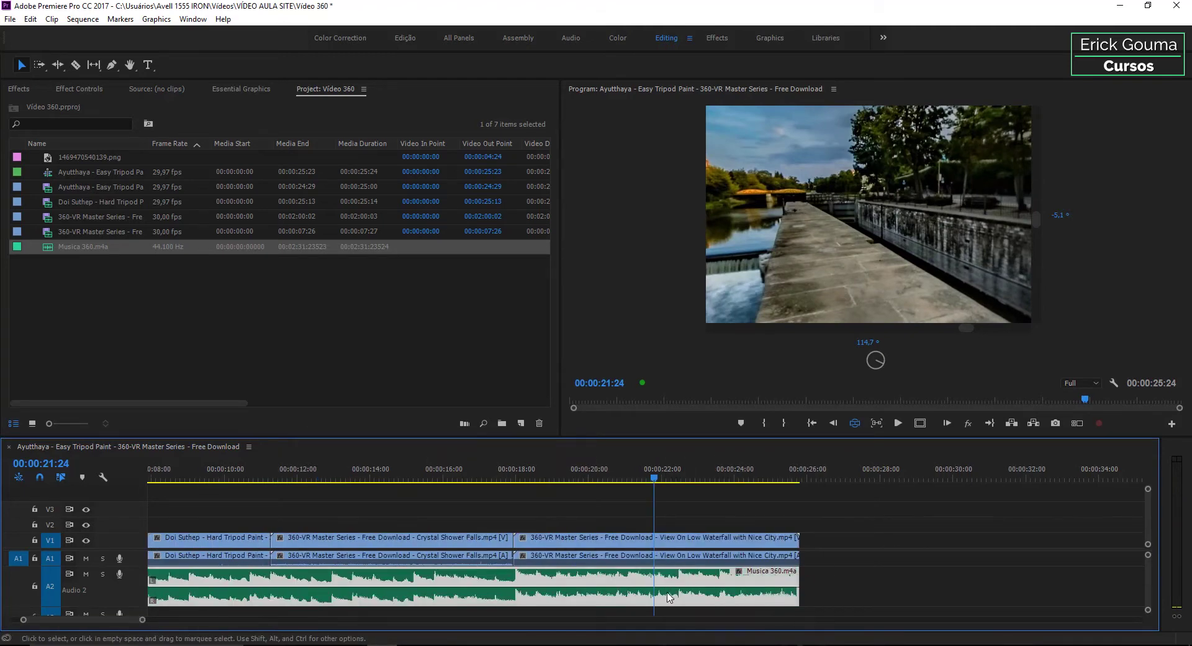
left_click(666, 587, "ctrl")
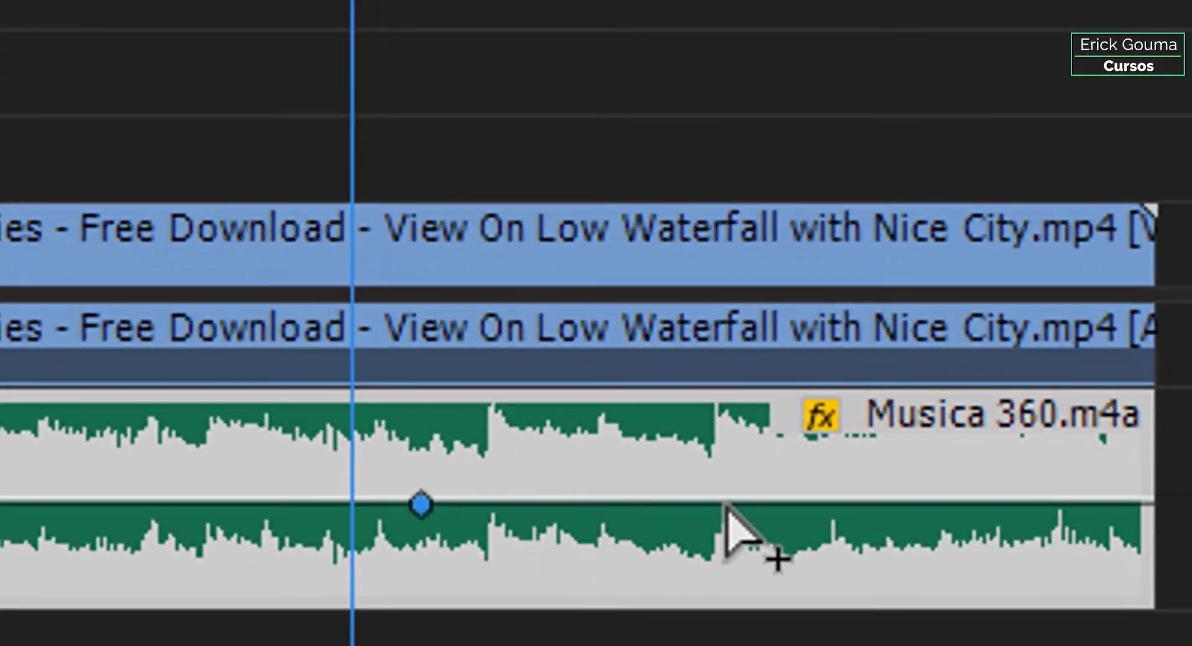
left_click(726, 503)
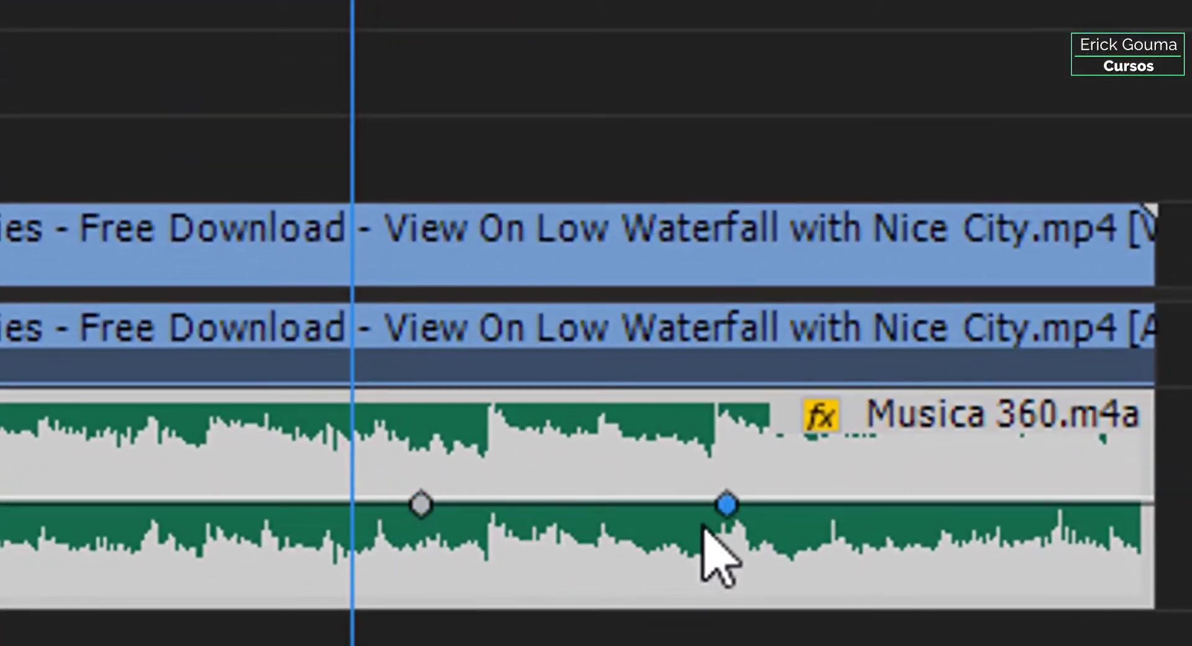
mouse_move(724, 545)
left_mouse_down()
mouse_move(669, 538)
mouse_move(706, 541)
mouse_move(768, 514)
mouse_move(1151, 582)
left_mouse_up()
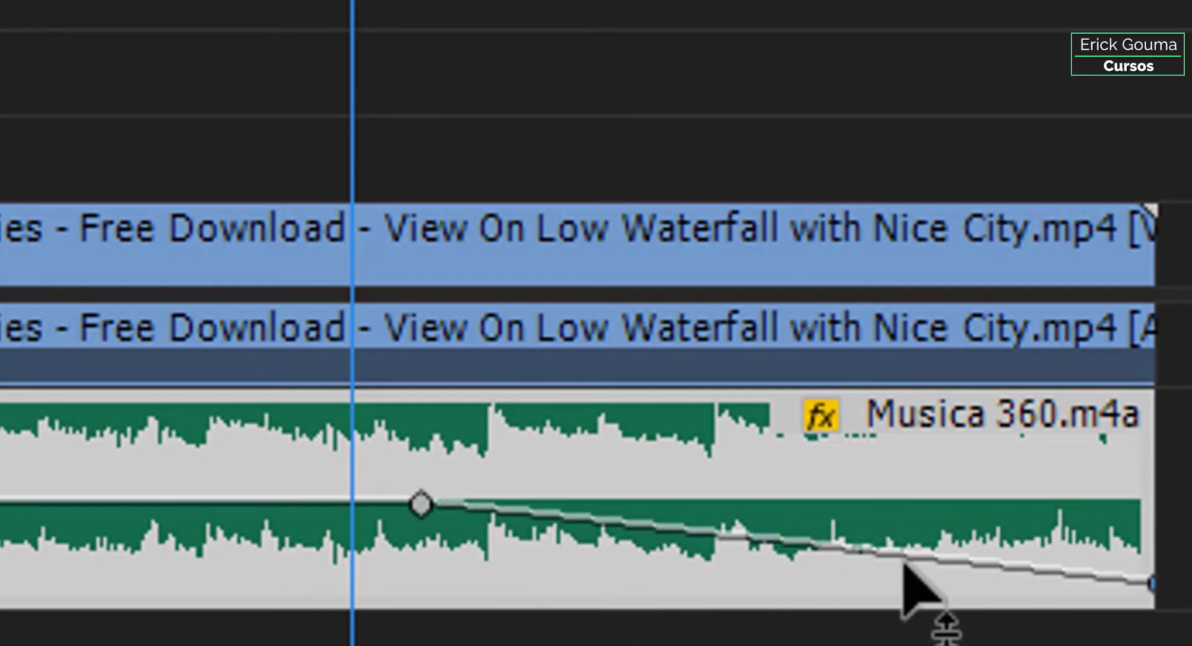
Play back the sequence, zoom the timeline out to fit, and move to about 00:00:01:25.
key("space")
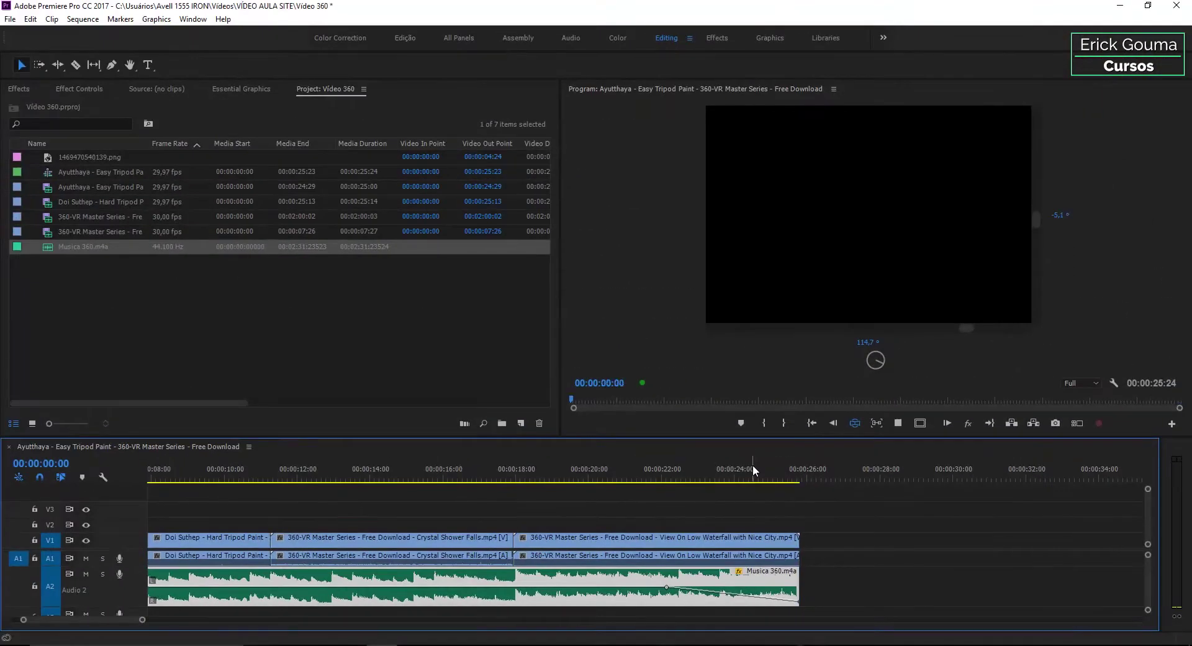
key("space")
key("space")
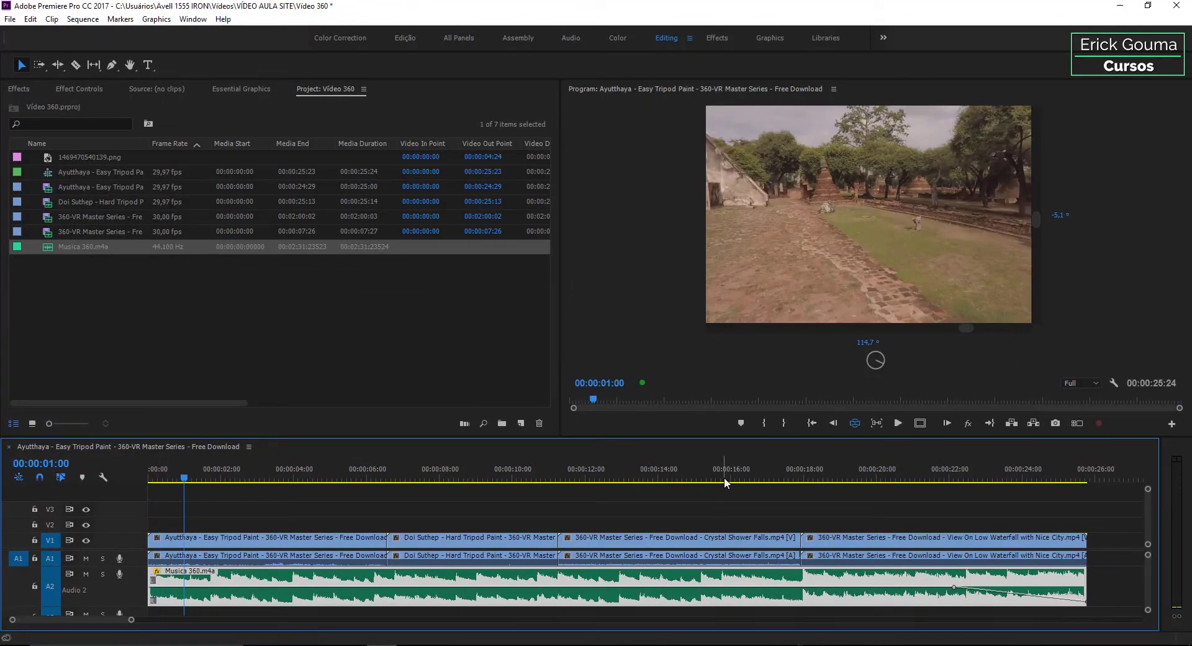
key("minus")
key("Home")
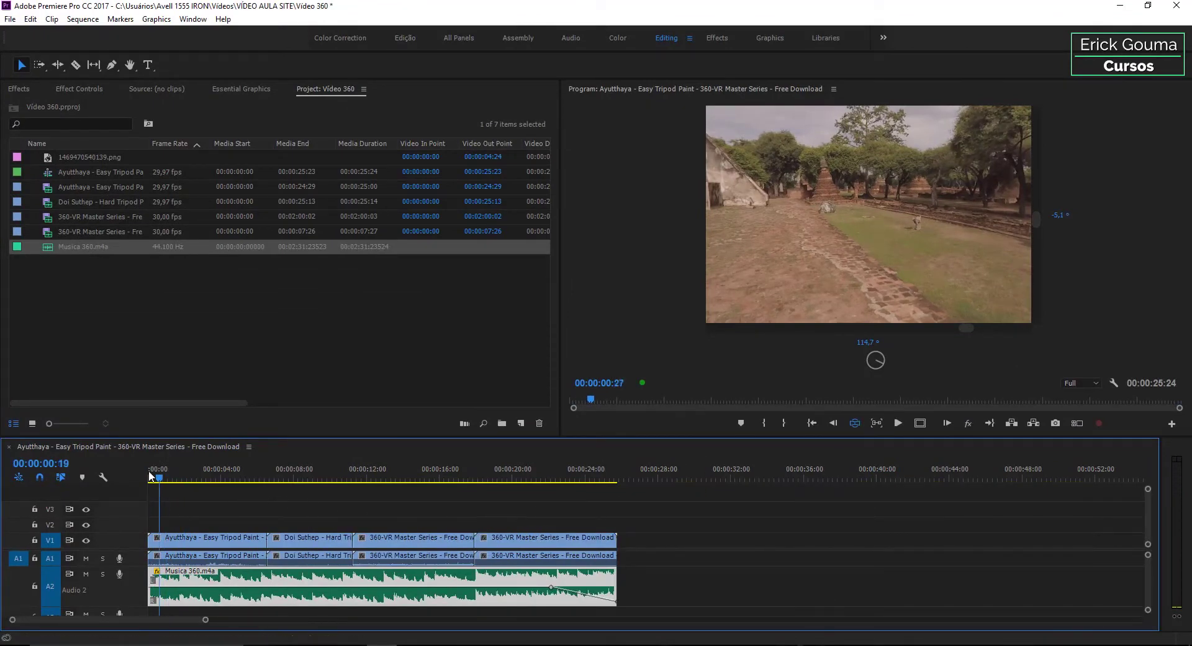
left_click(181, 469)
left_click(150, 122)
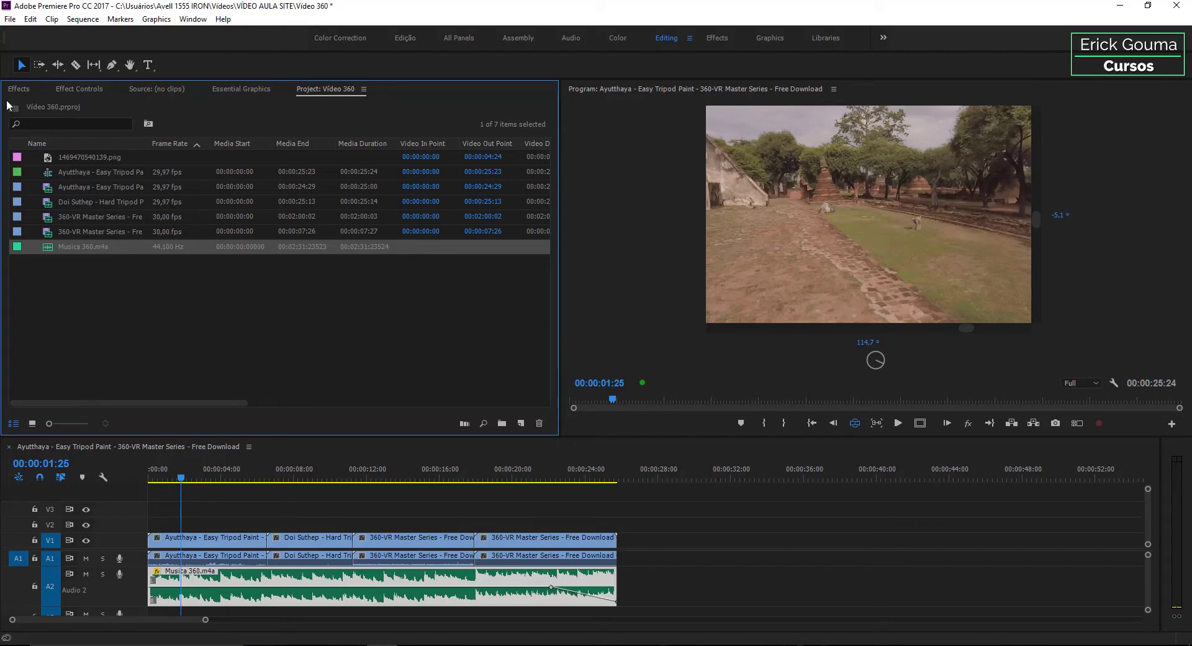
Show Video Transitions and expand 3D Motion, Dissolve, FilmImpact.net Motion Tween and Iris.
left_click(18, 89)
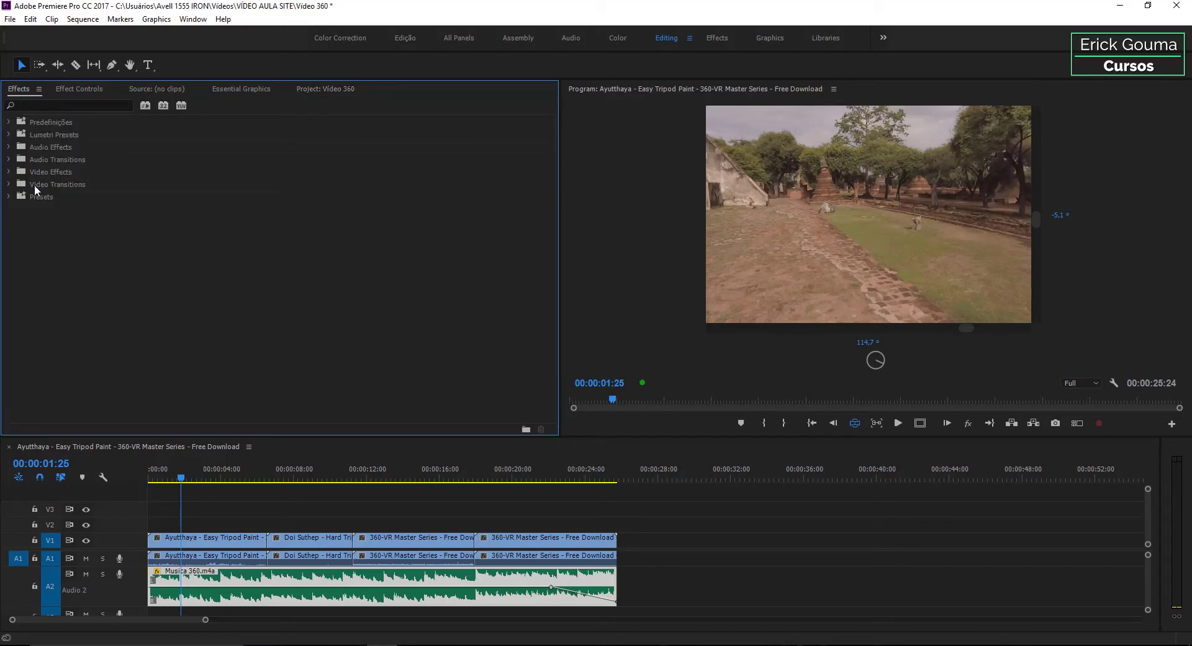
left_click(8, 185)
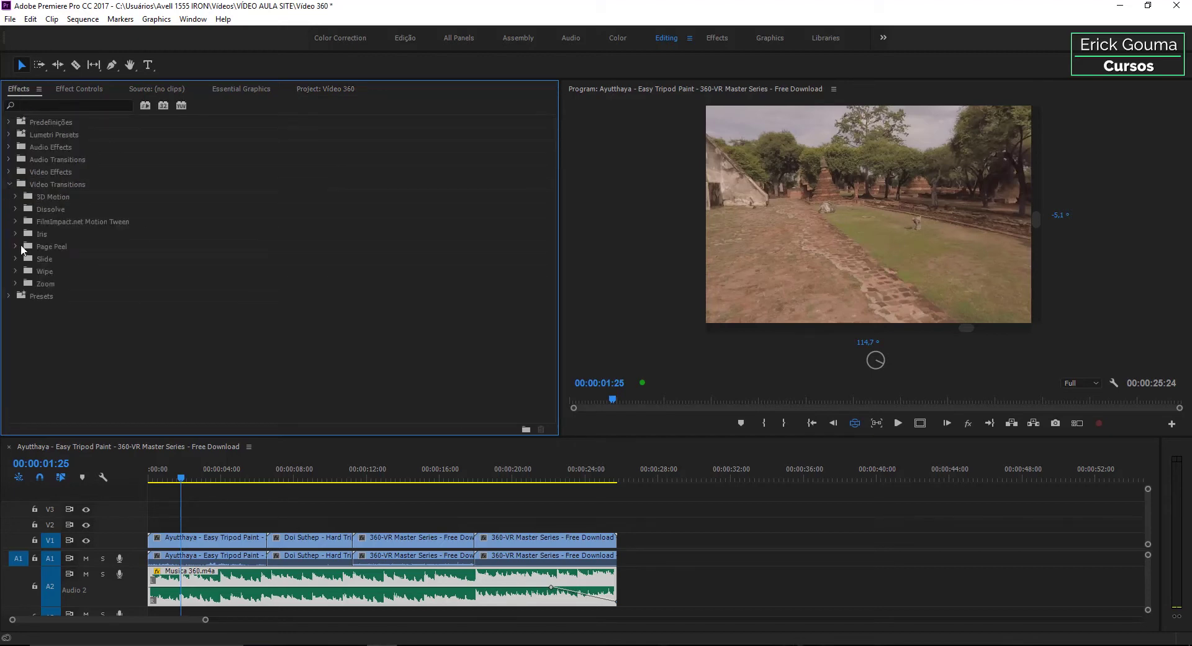
left_click(15, 196)
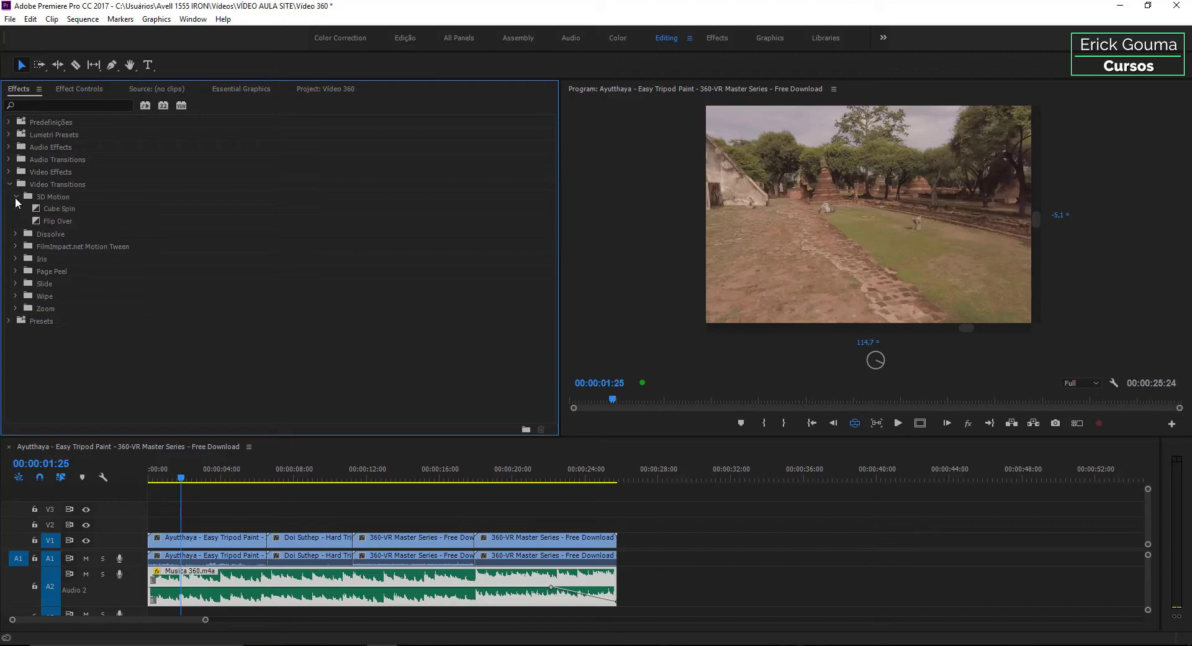
left_click(15, 234)
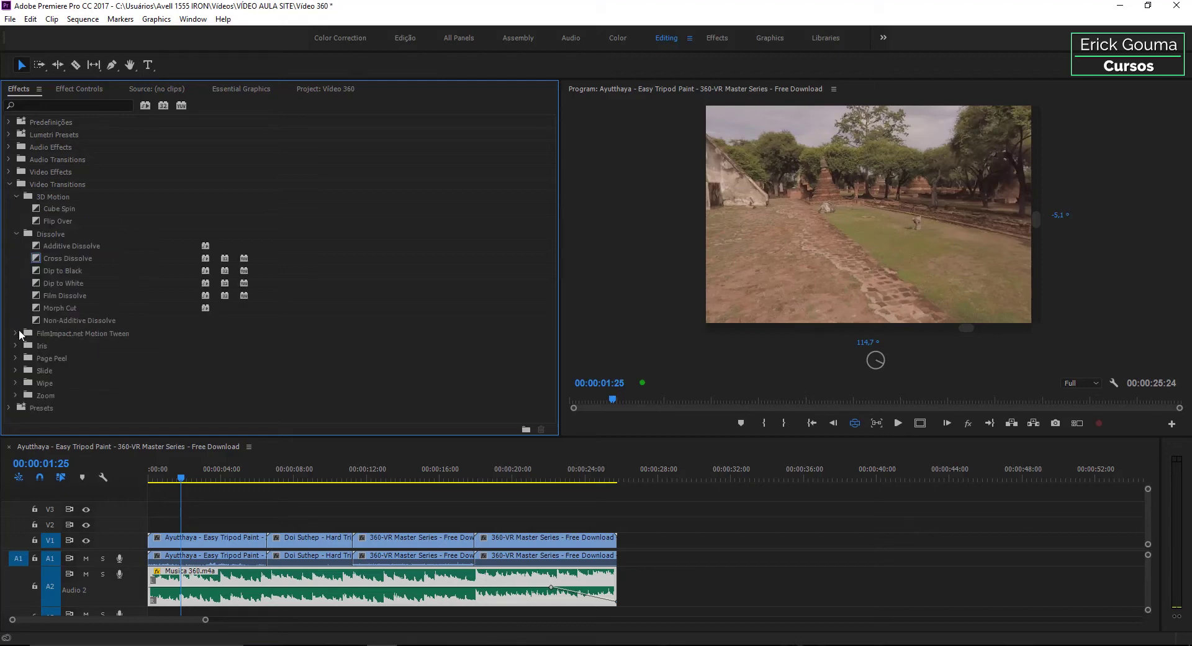
left_click(15, 333)
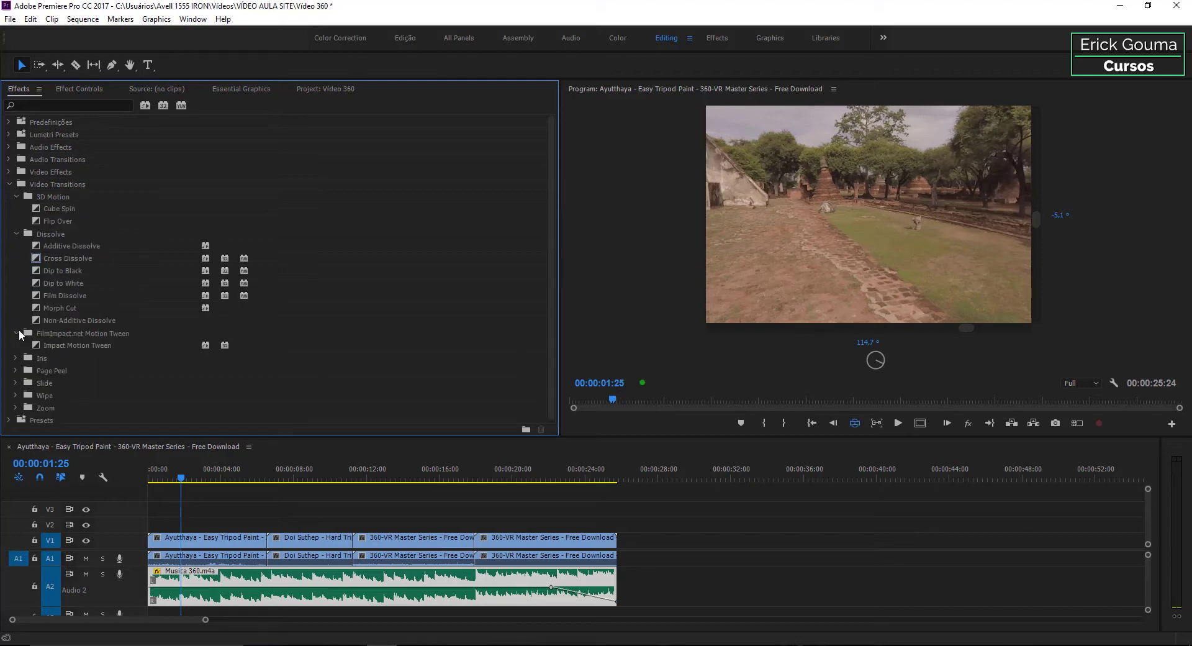
left_click(15, 358)
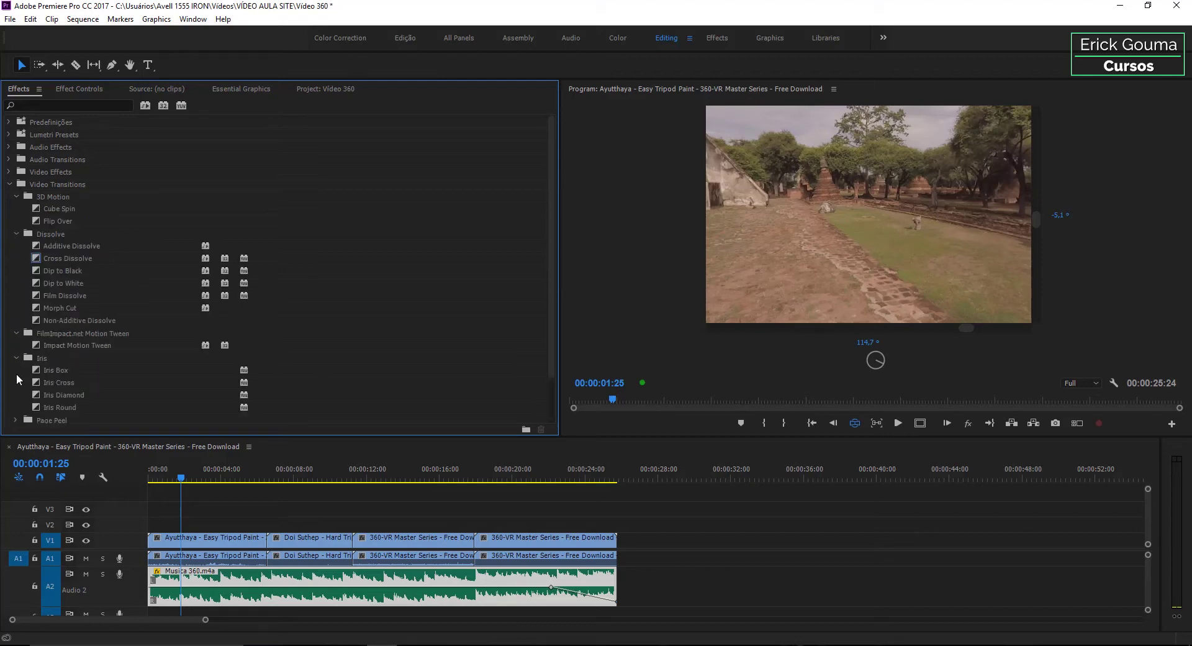
Expand the Page Peel, Slide and Wipe transition groups and scroll through them.
scroll(18, 375, "down", 2)
left_click(16, 369)
scroll(21, 390, "down", 1)
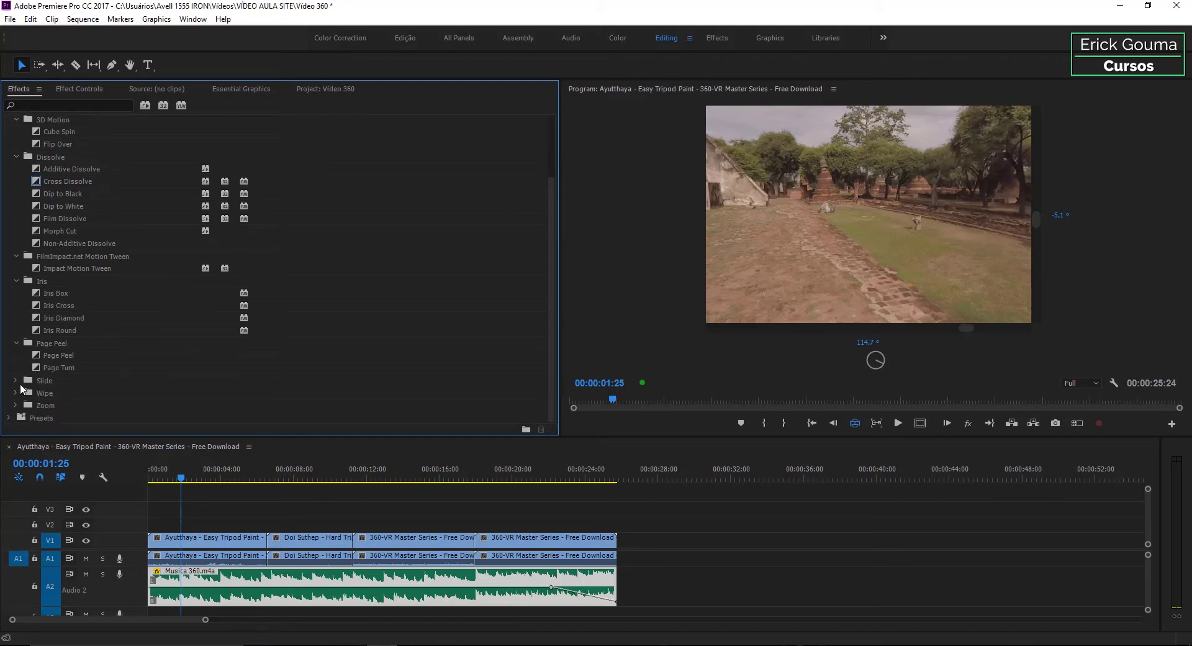
left_click(16, 380)
scroll(19, 403, "down", 2)
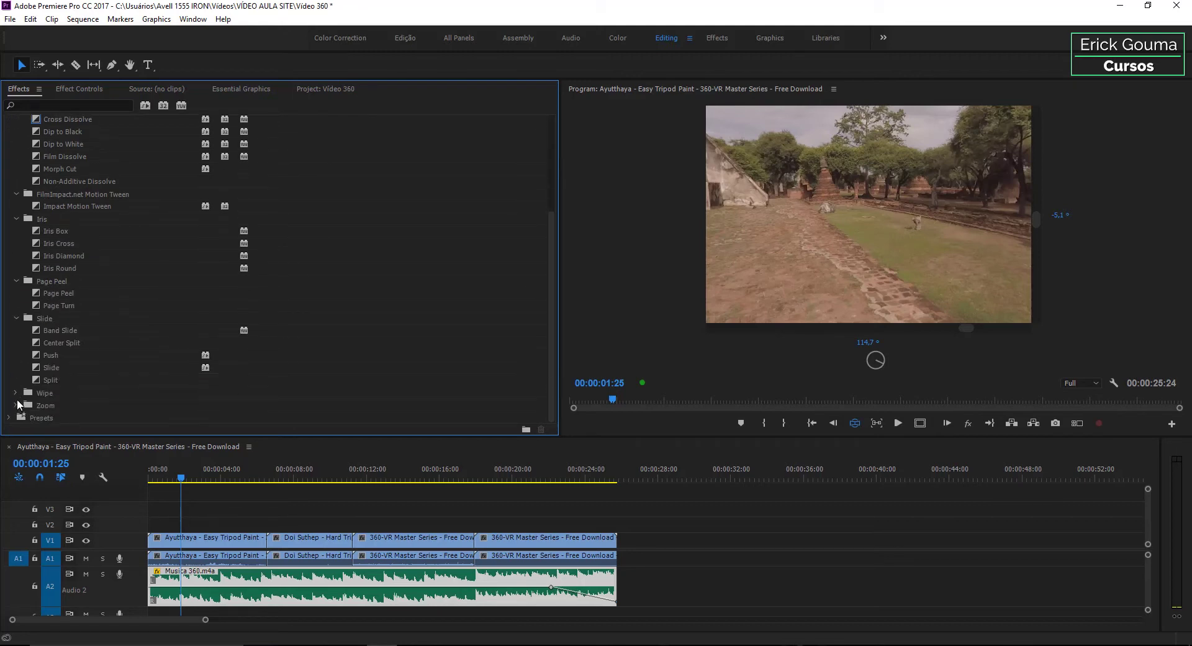
left_click(14, 393)
scroll(81, 383, "down", 2)
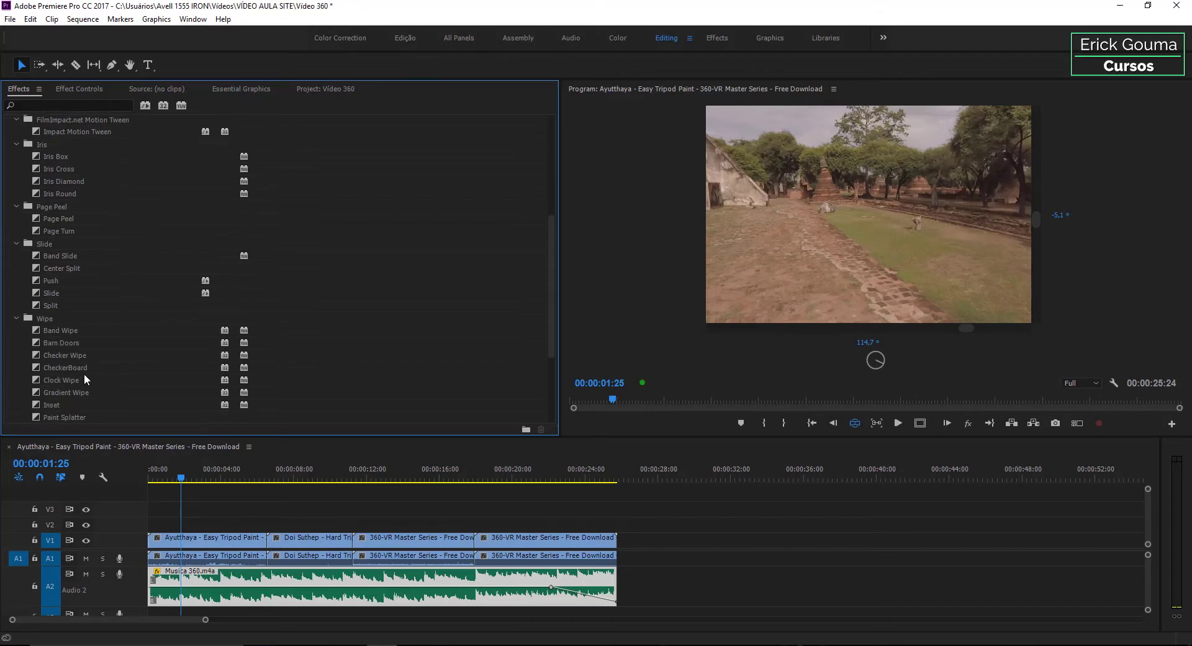
scroll(93, 381, "down", 2)
scroll(205, 398, "down", 2)
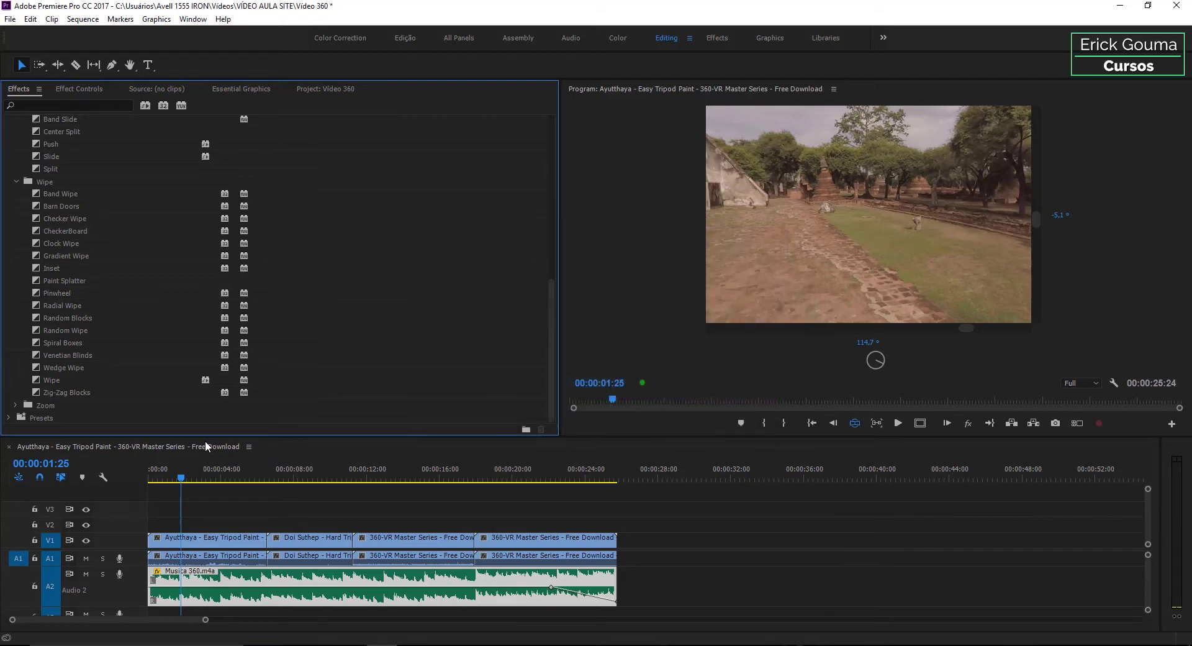
Trim about 2 seconds off Ayutthaya's end, delete the gap, and preview the cut into Doi Suthep.
left_click_drag(267, 540, 214, 541)
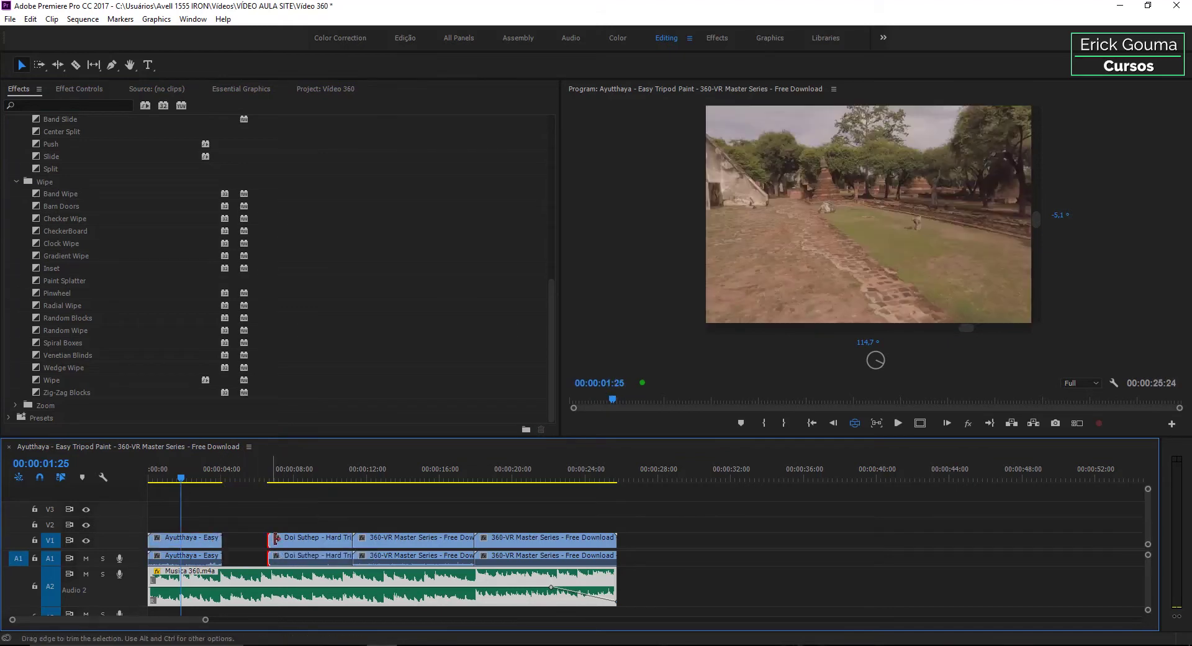
left_click(242, 545)
right_click(242, 545)
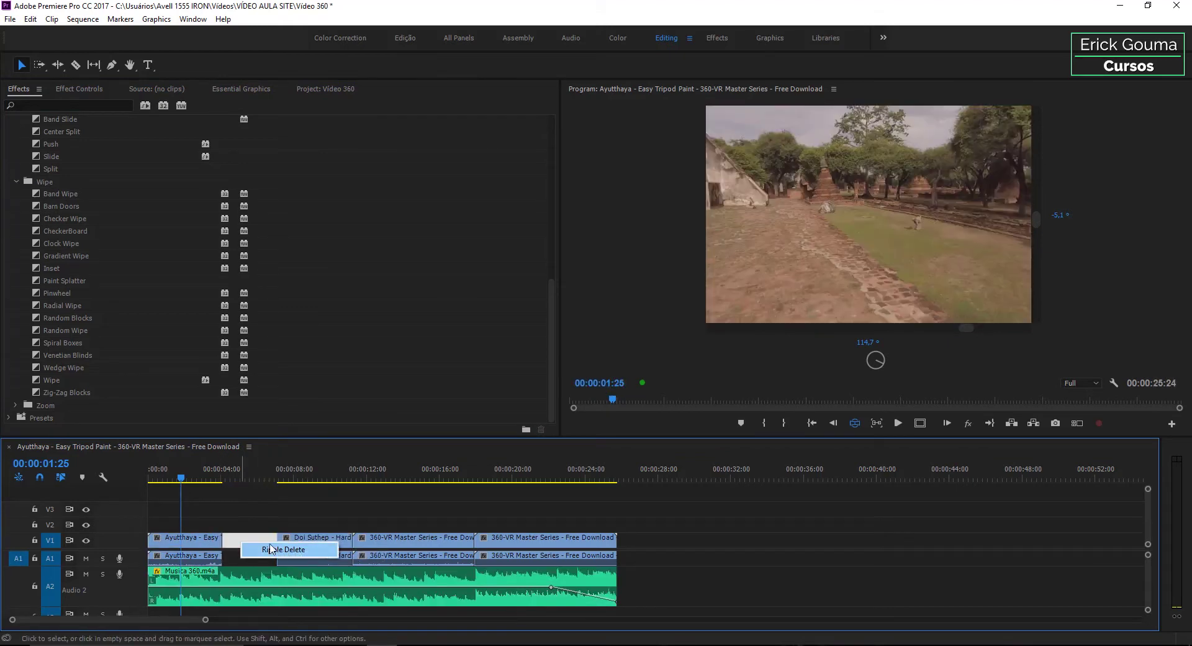
left_click(236, 542)
left_click(236, 542)
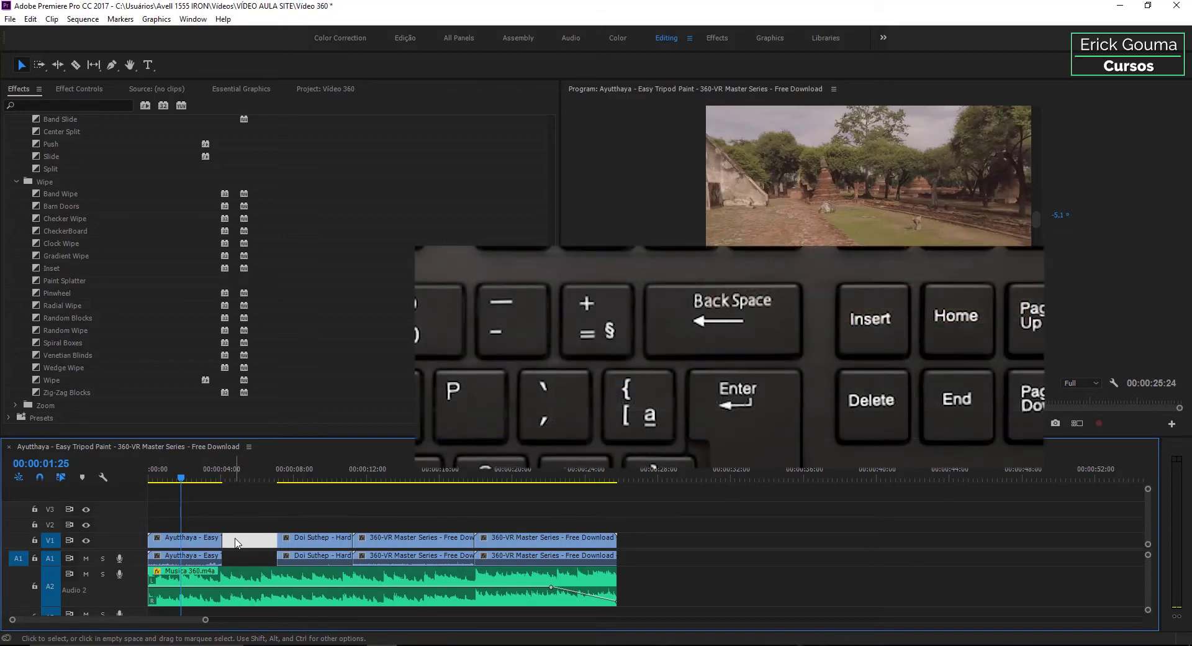
key("Delete")
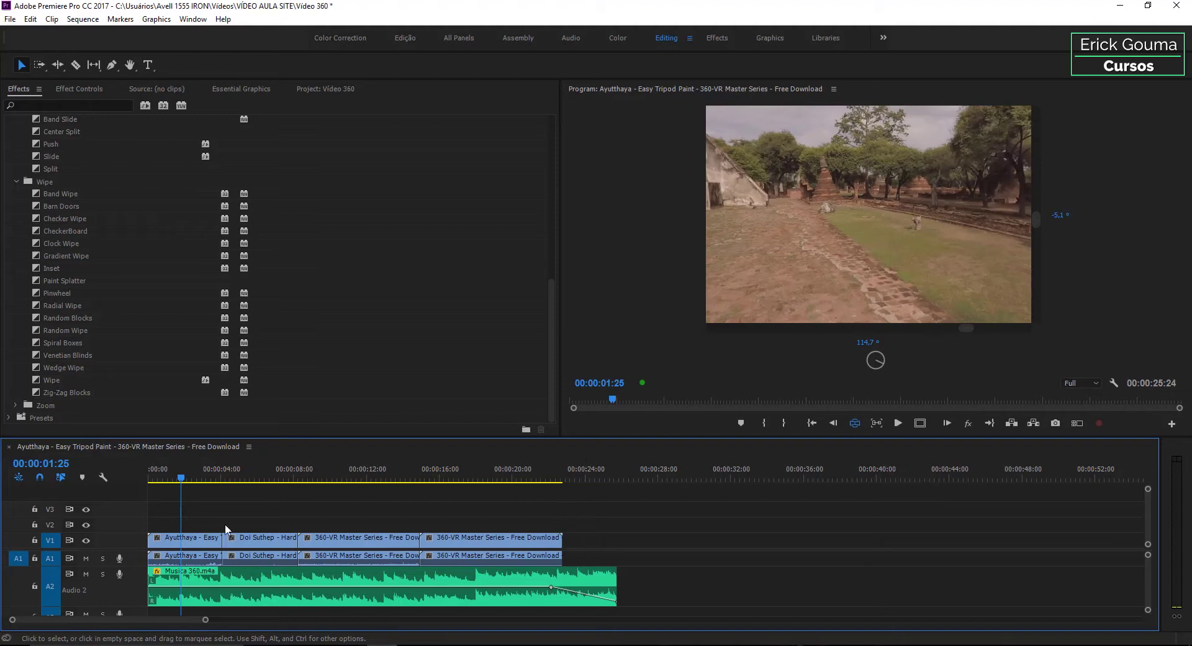
left_click_drag(233, 470, 219, 466)
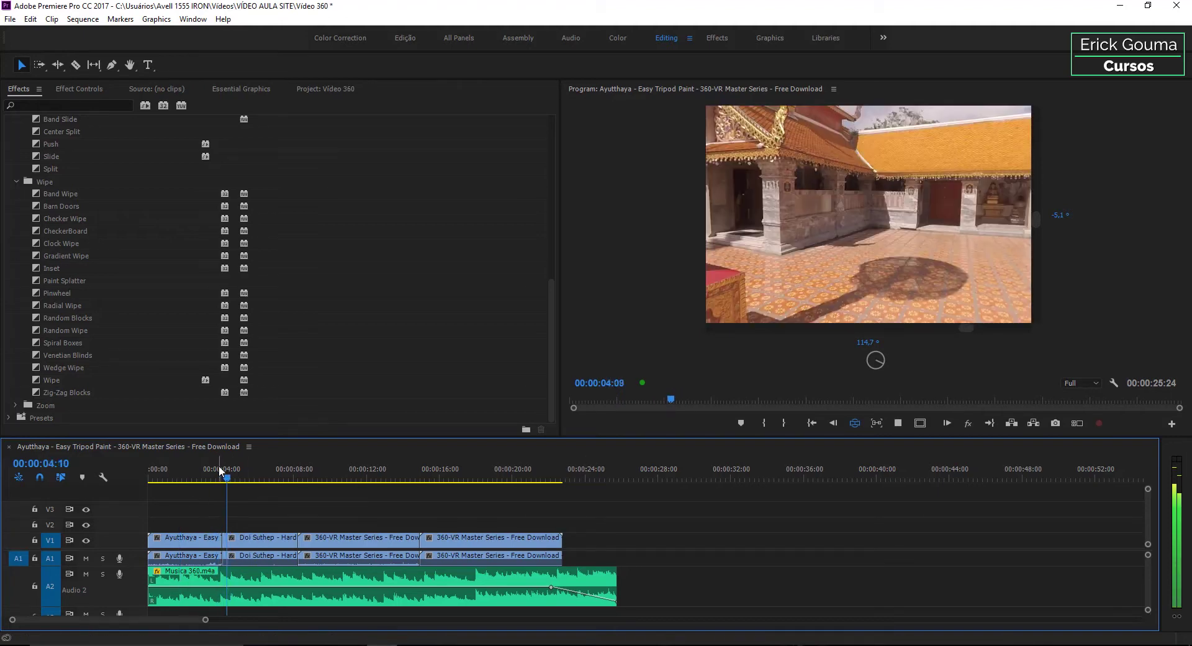
key("space")
Apply cross dissolves to the Ayutthaya and Doi Suthep clips with Ctrl+D and play from the start.
left_click_drag(212, 505, 231, 537)
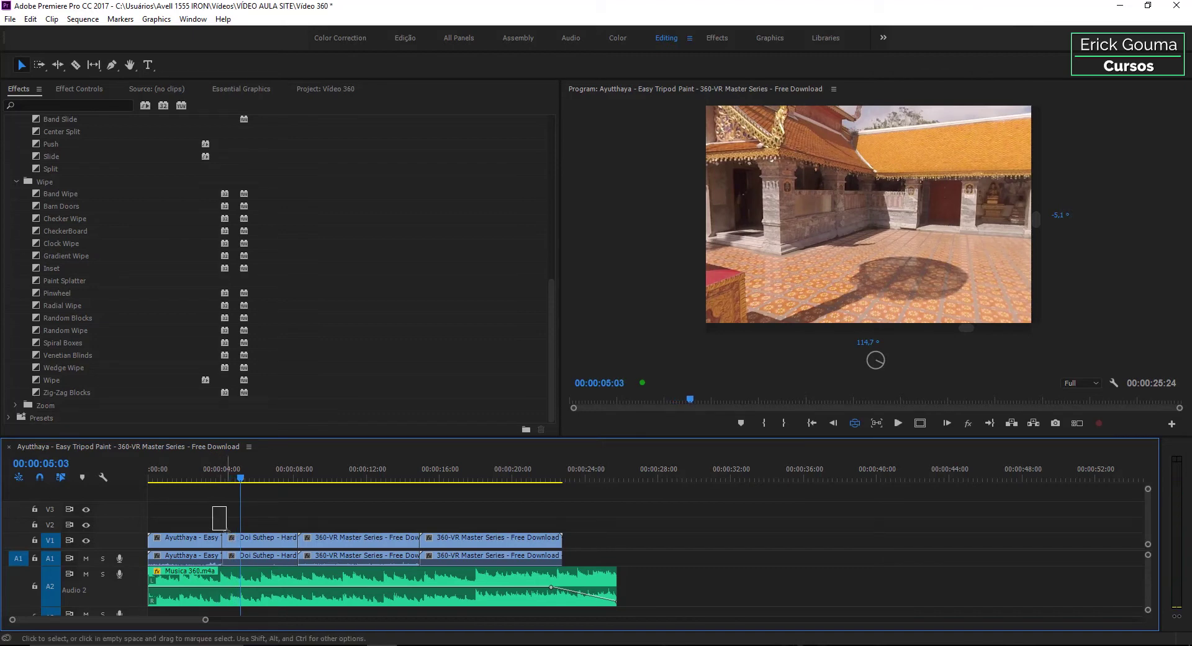
key("ctrl+d")
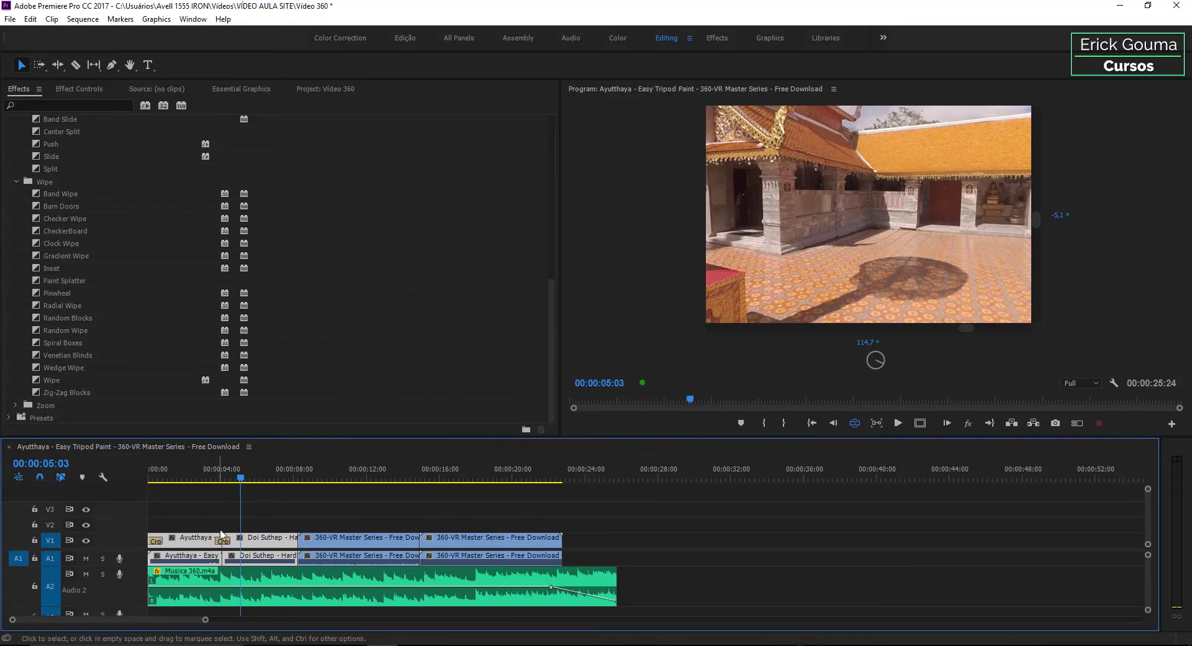
left_click(225, 545)
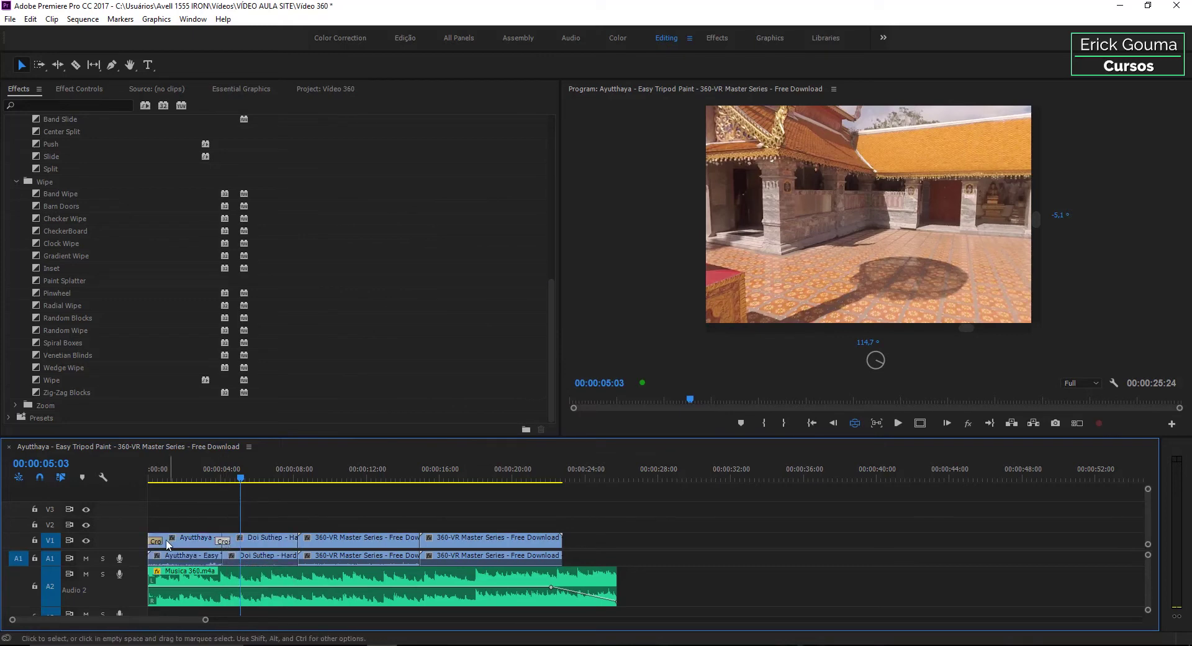
left_click(156, 541)
left_click(149, 477)
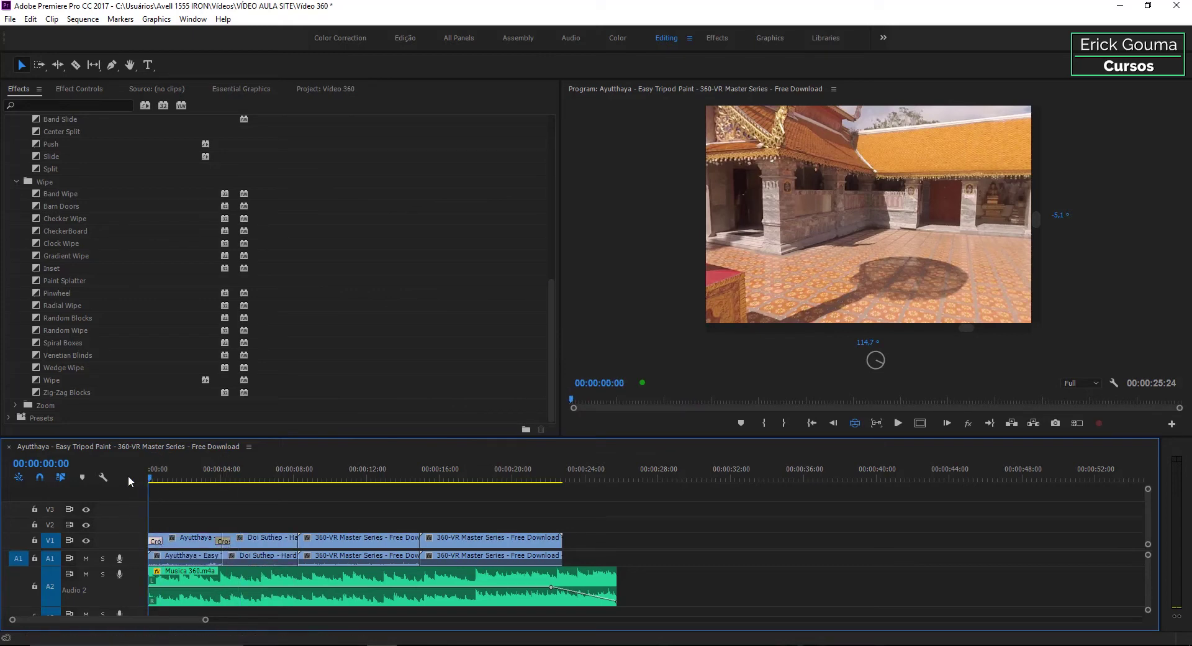
key("space")
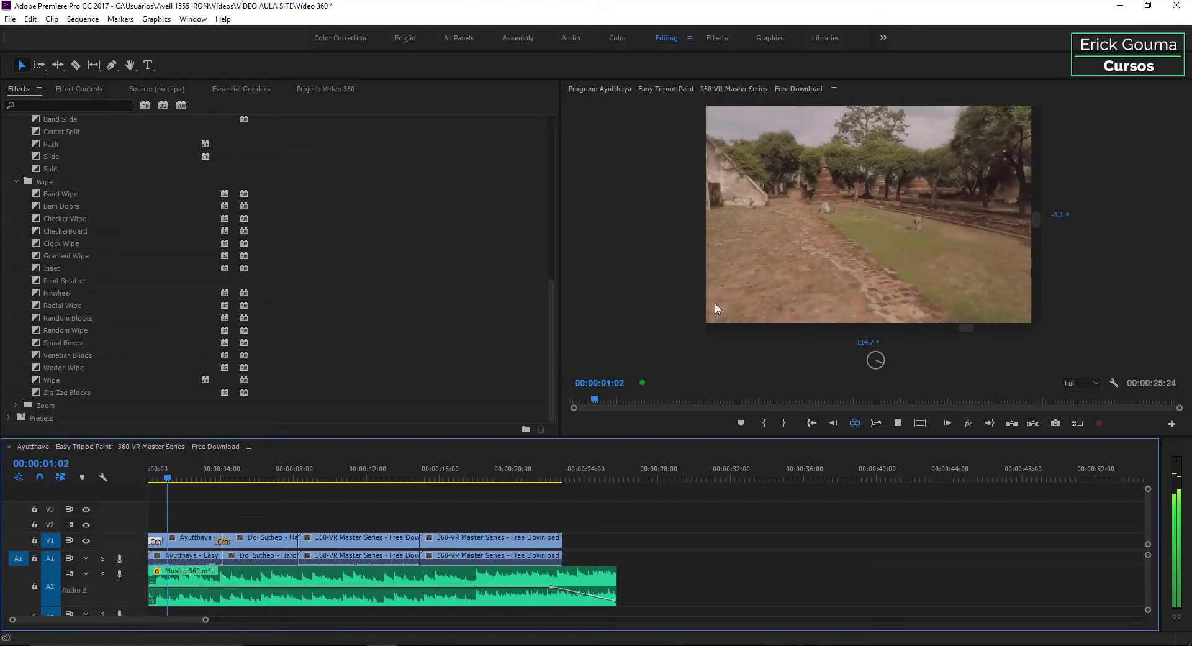
mouse_move(714, 303)
left_mouse_down()
mouse_move(934, 238)
mouse_move(691, 255)
mouse_move(853, 259)
mouse_move(737, 346)
left_mouse_up()
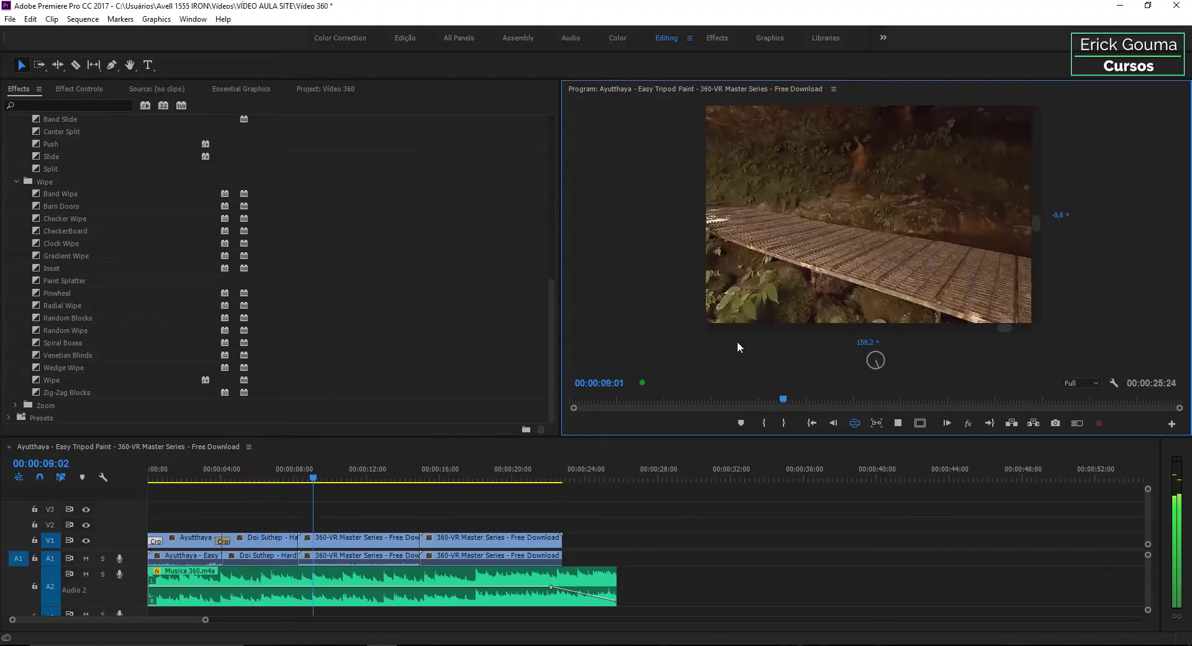
Trim the Doi Suthep clip's end, remove the resulting gap, and preview that section.
left_click_drag(300, 537, 312, 535)
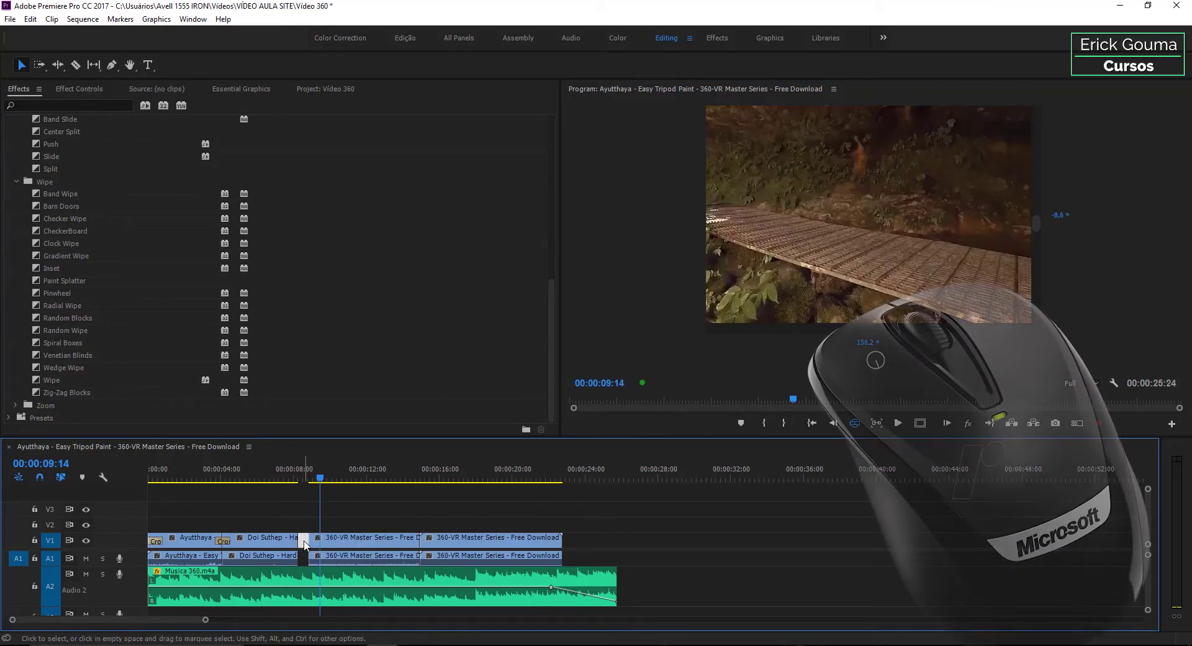
right_click(304, 544)
left_click(329, 554)
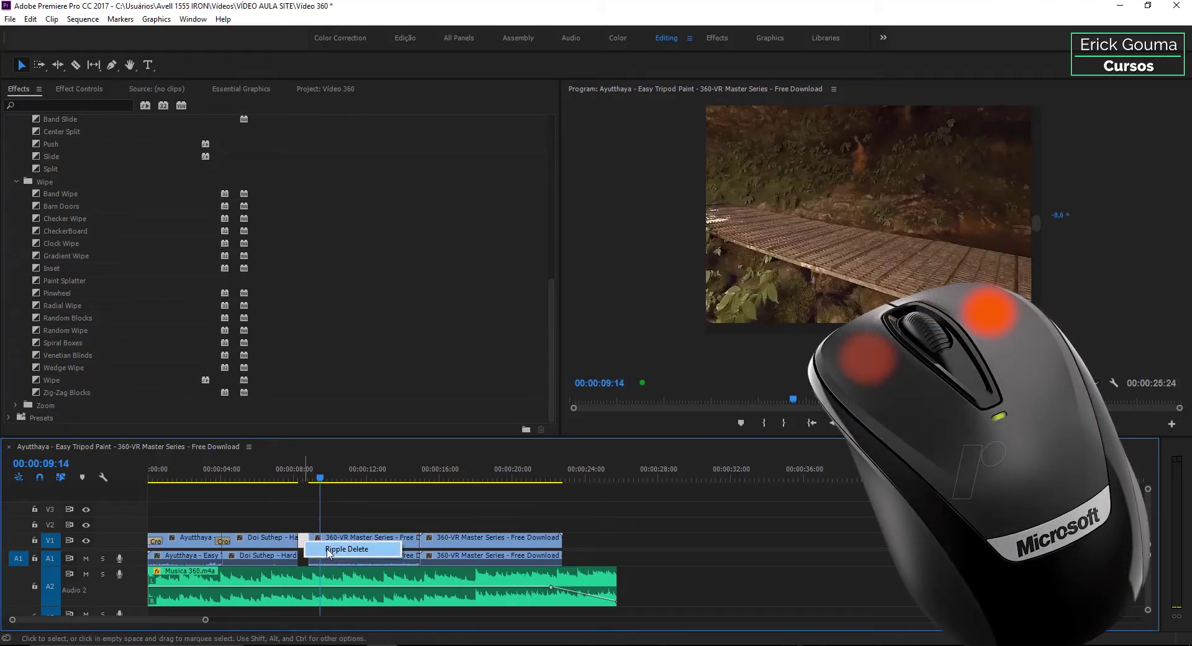
left_click(297, 475)
left_click_drag(297, 474, 291, 478)
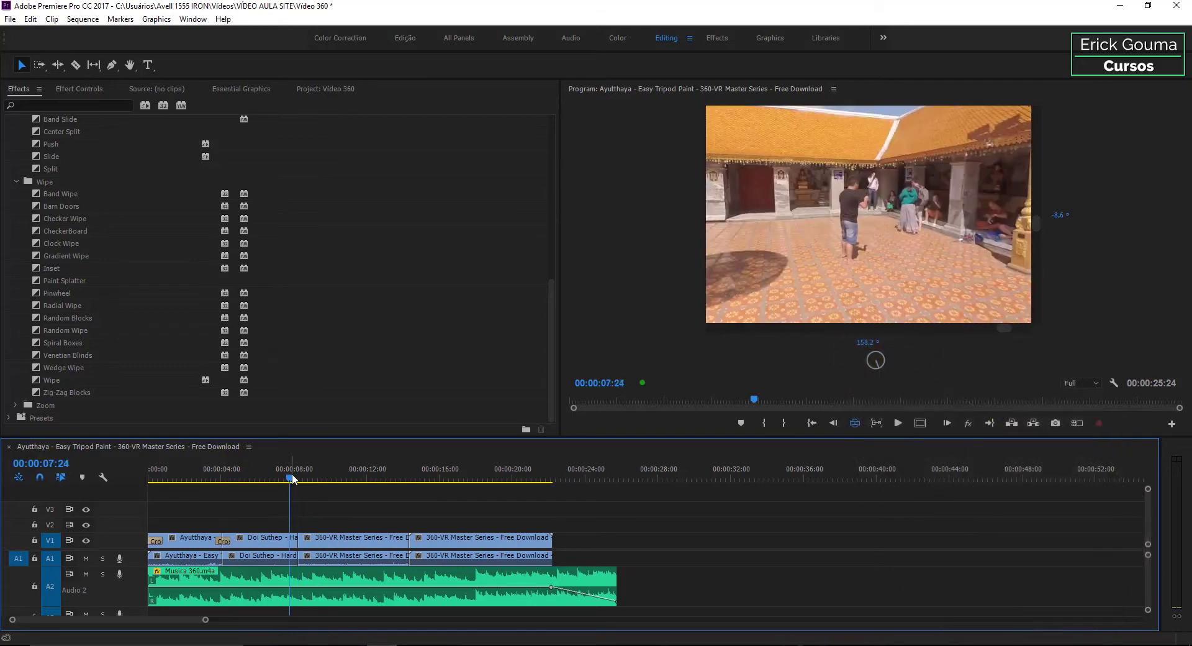
key("space")
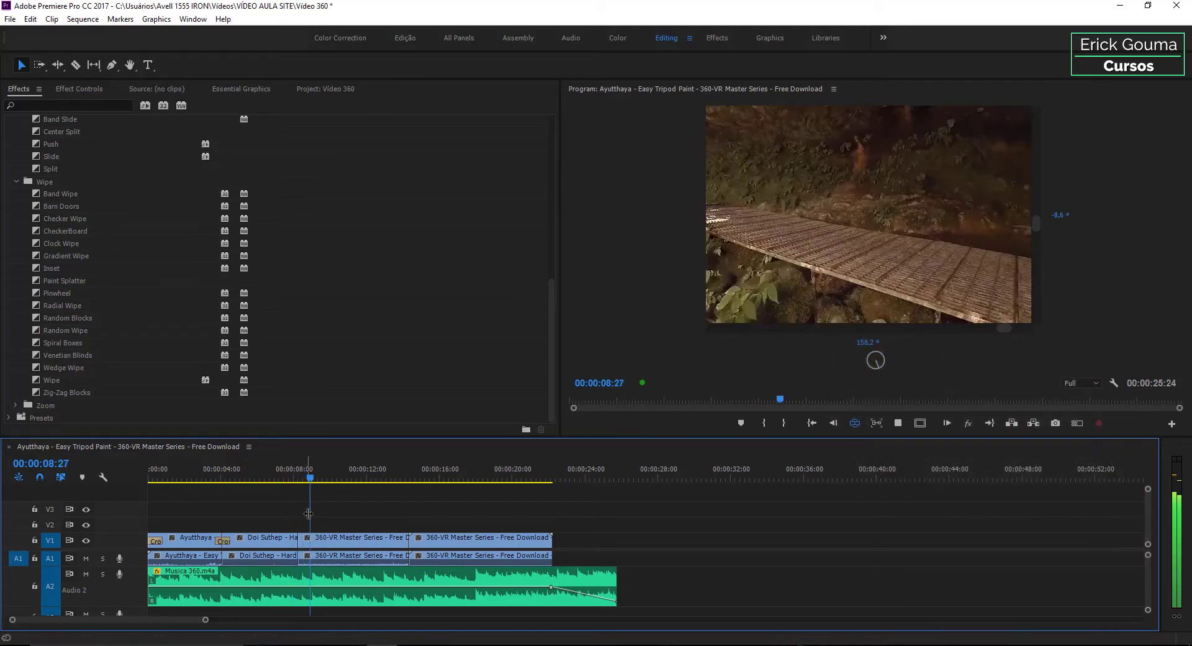
key("space")
Add cross dissolves between Doi Suthep and the next 360 clip and on the trimmed last clip.
left_click_drag(288, 516, 307, 539)
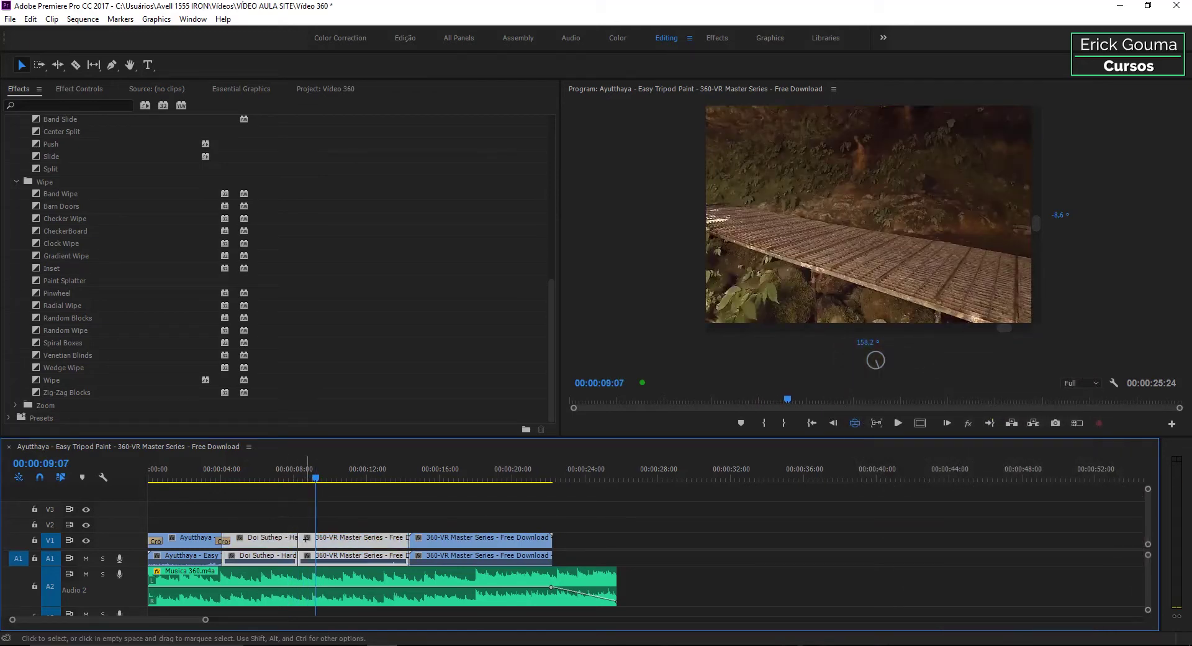
key("ctrl+d")
left_click_drag(310, 476, 405, 483)
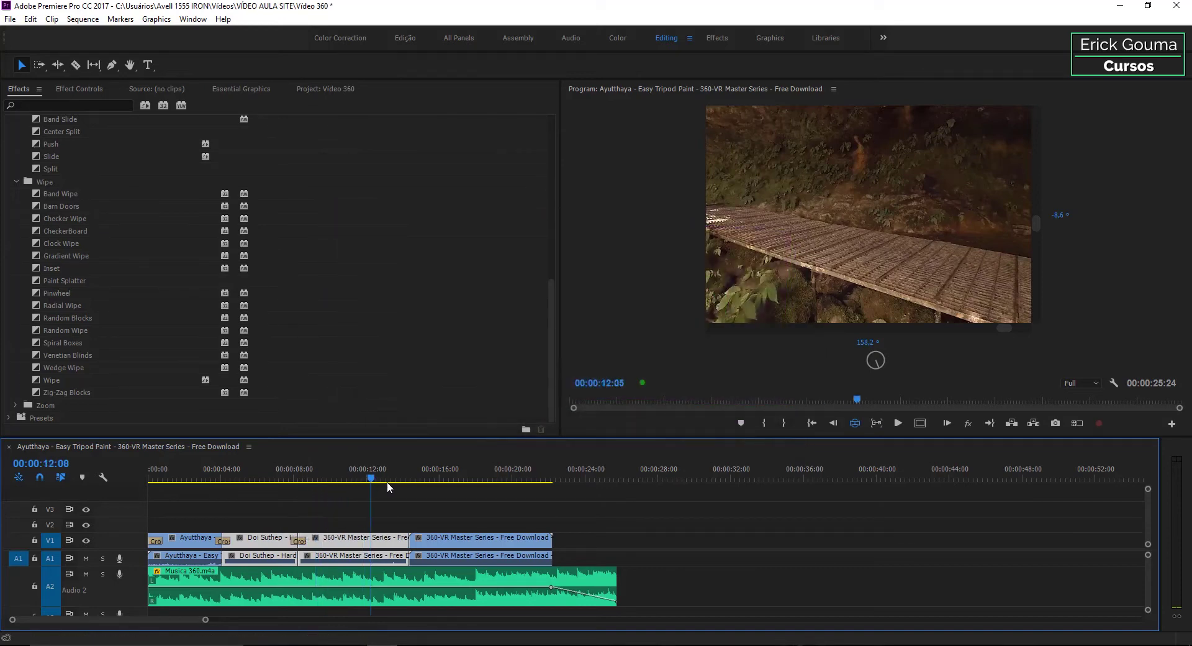
left_click_drag(411, 540, 425, 538)
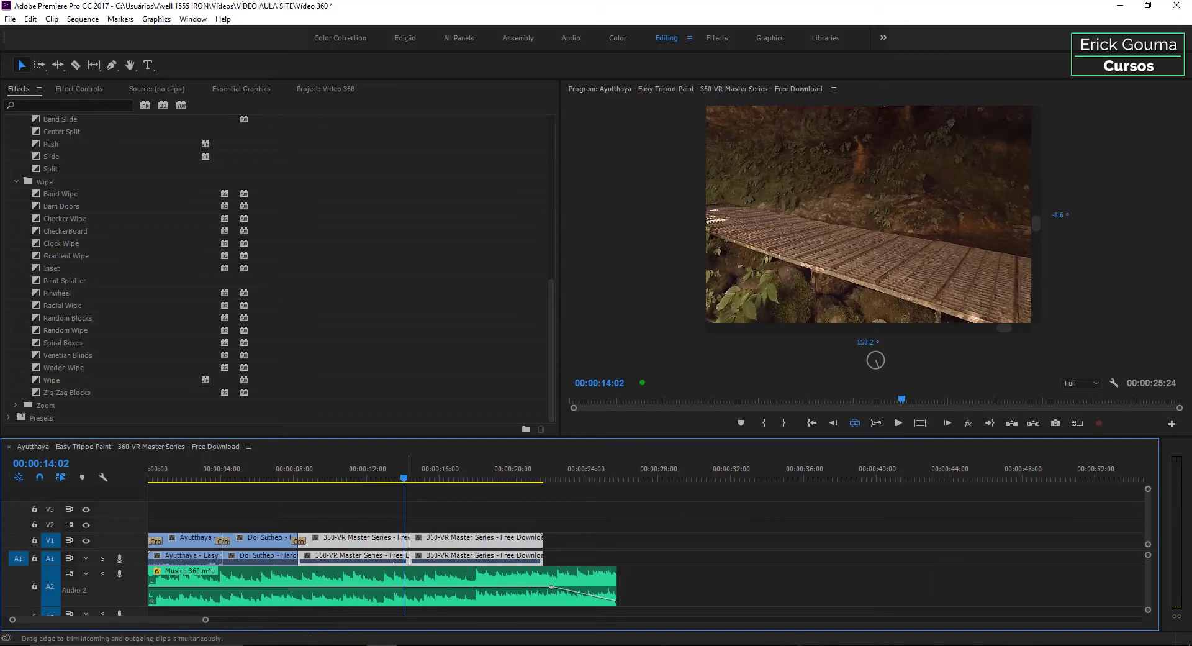
key("ctrl+d")
Preview the last clip's new dissolve while panning the 360 view.
left_click(396, 477)
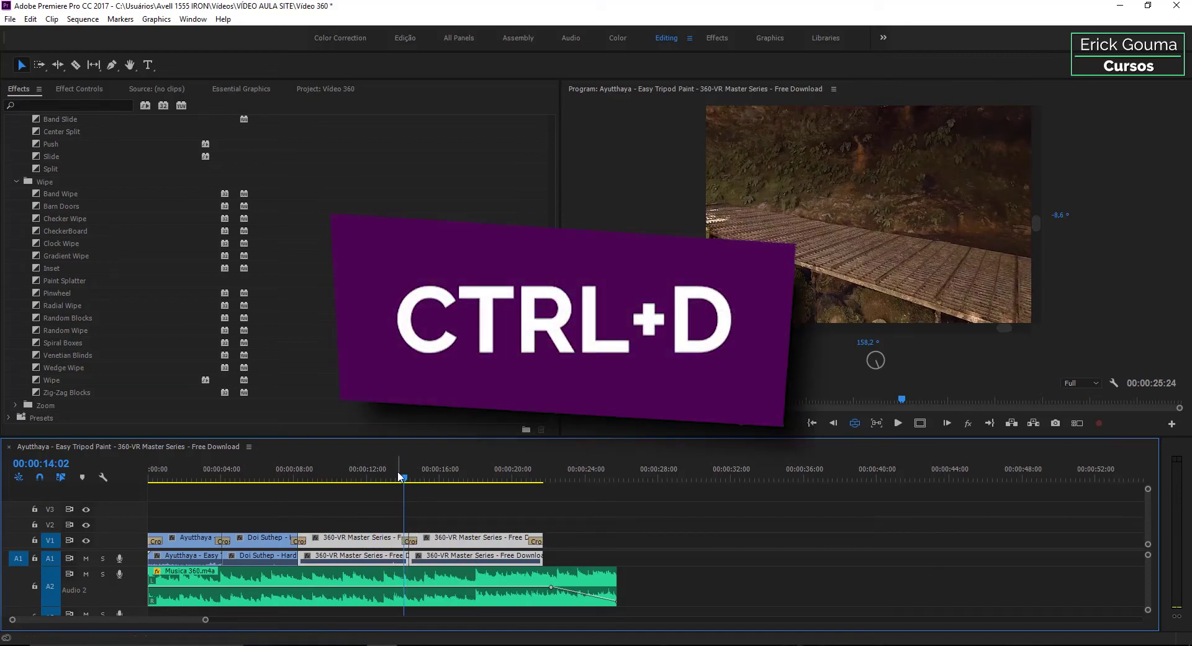
key("space")
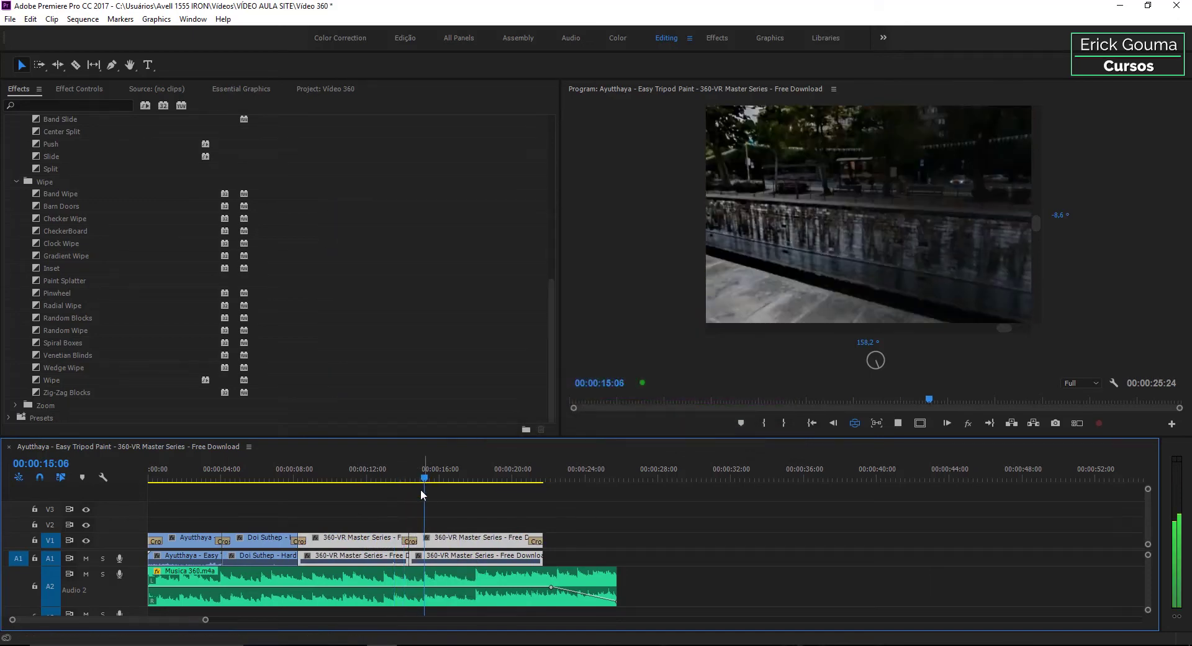
left_click(876, 265)
left_click_drag(875, 265, 892, 281)
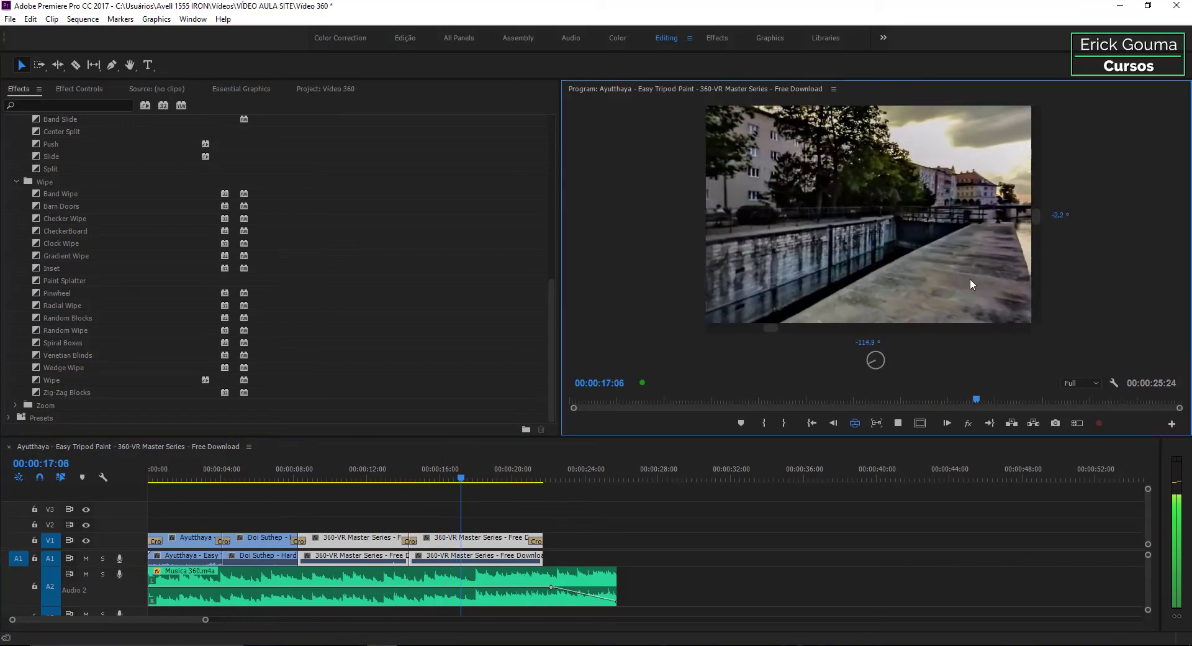
key("space")
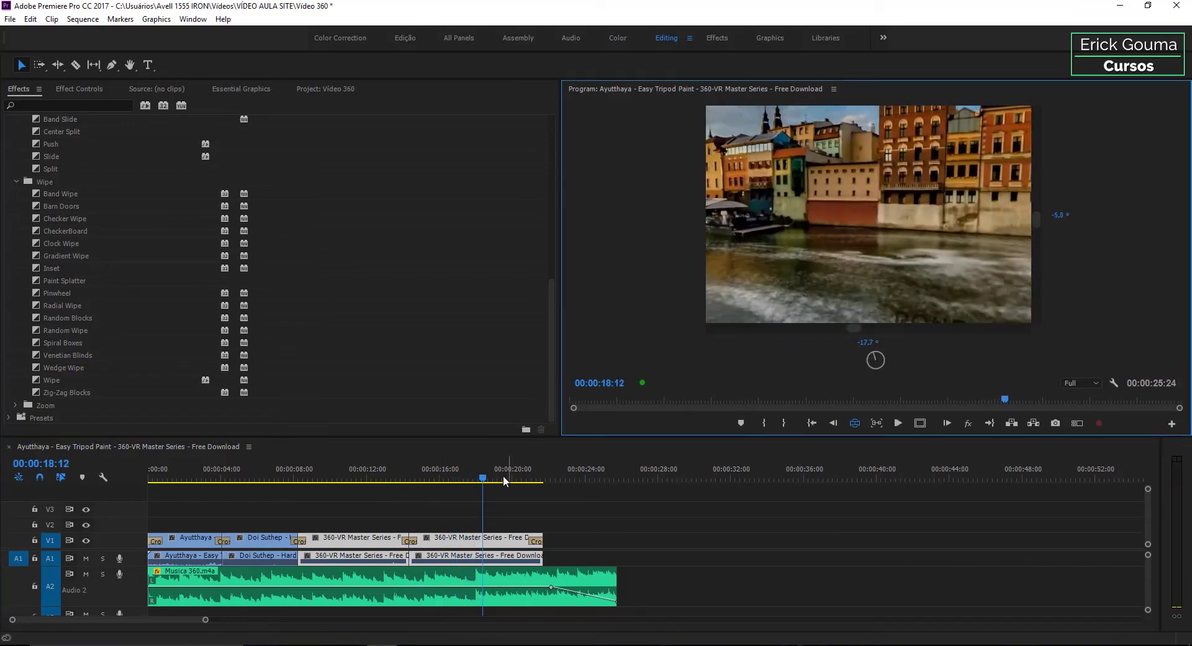
Review the Ayutthaya-to-Doi Suthep dissolve around 4:02, panning the 360 view toward the boxer and courtyard.
left_click_drag(502, 484, 102, 509)
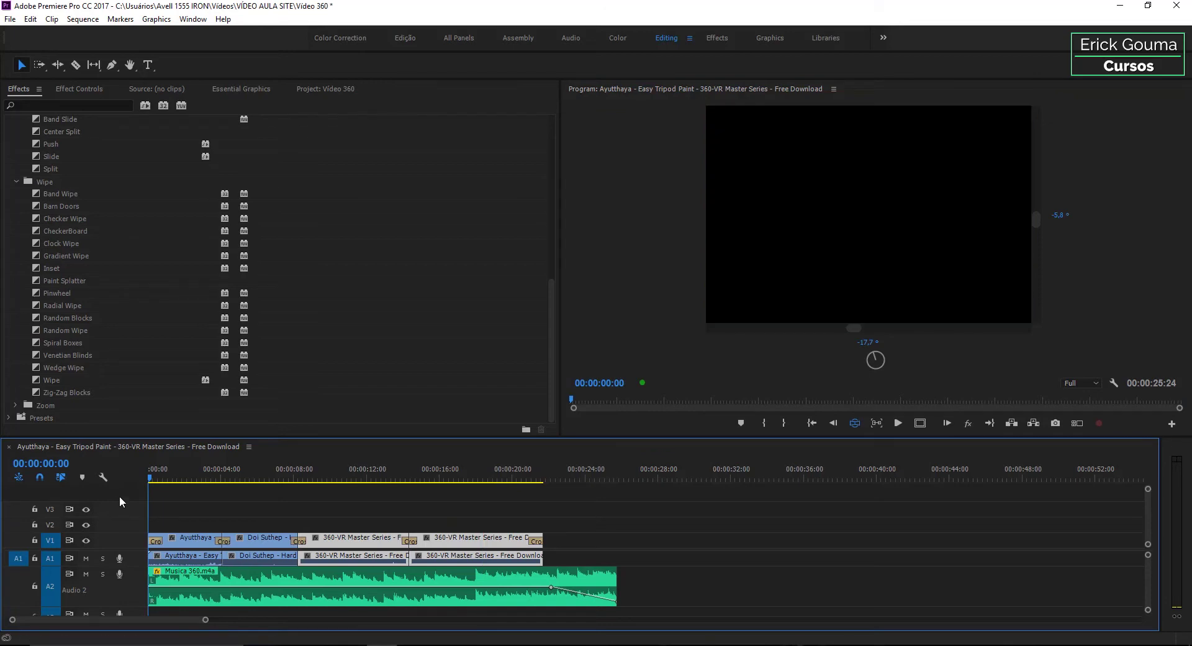
left_click(218, 477)
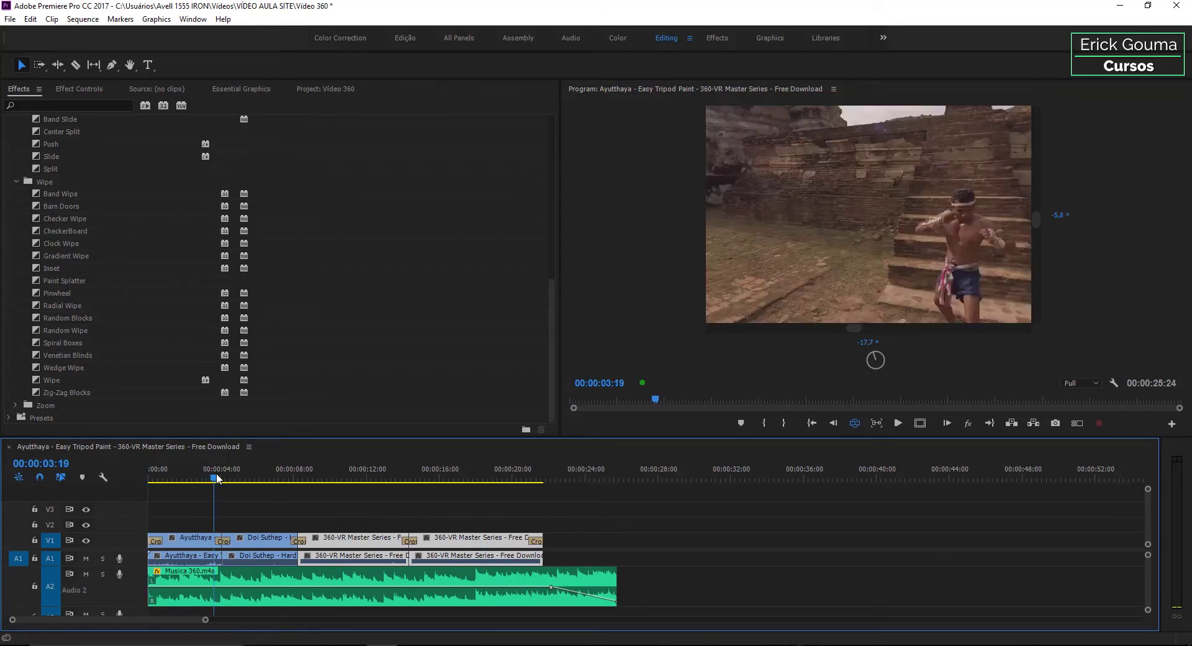
mouse_move(917, 266)
left_mouse_down()
mouse_move(779, 268)
mouse_move(925, 268)
left_mouse_up()
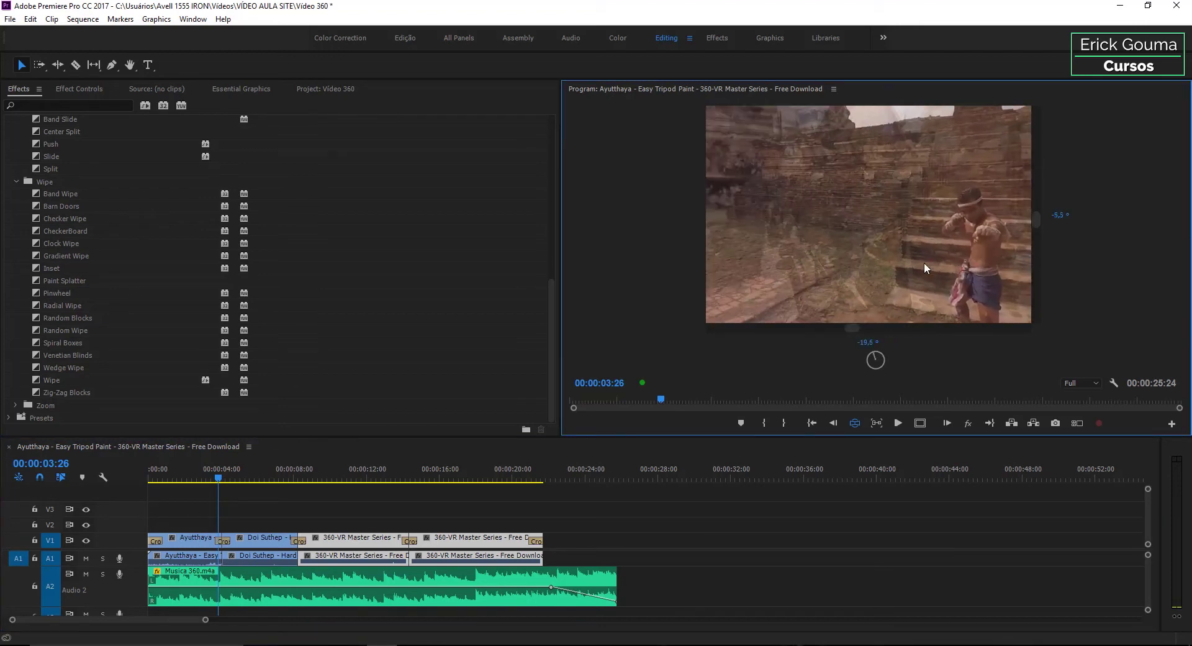
left_click(223, 478)
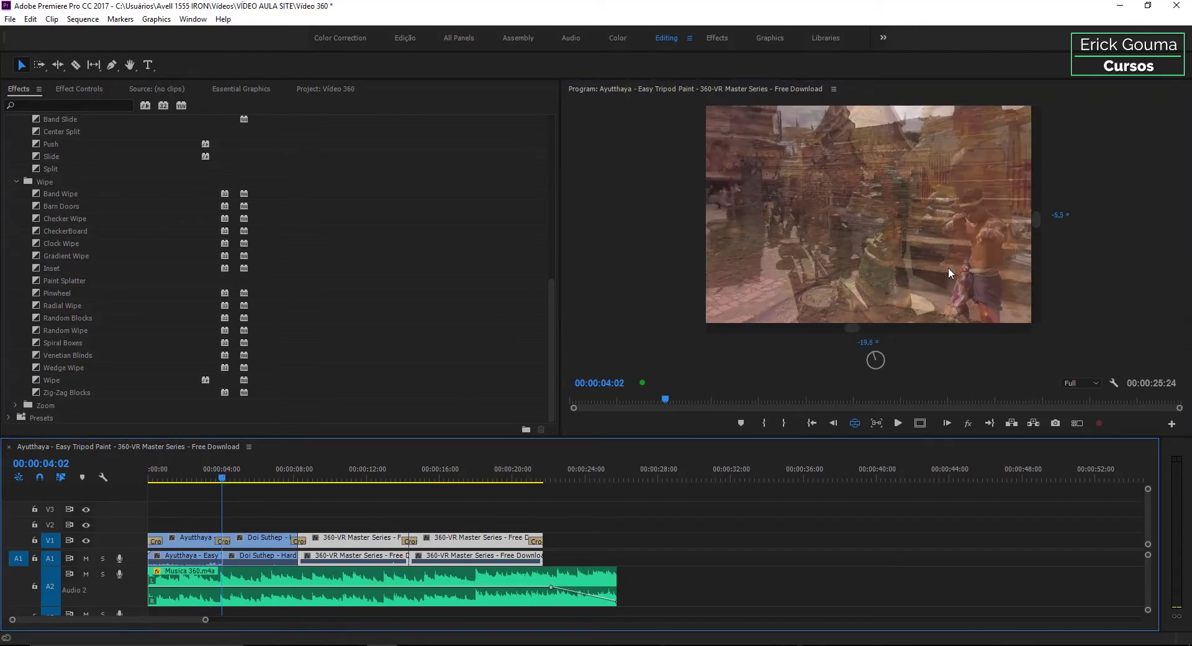
mouse_move(949, 272)
left_mouse_down()
mouse_move(726, 257)
mouse_move(801, 252)
left_mouse_up()
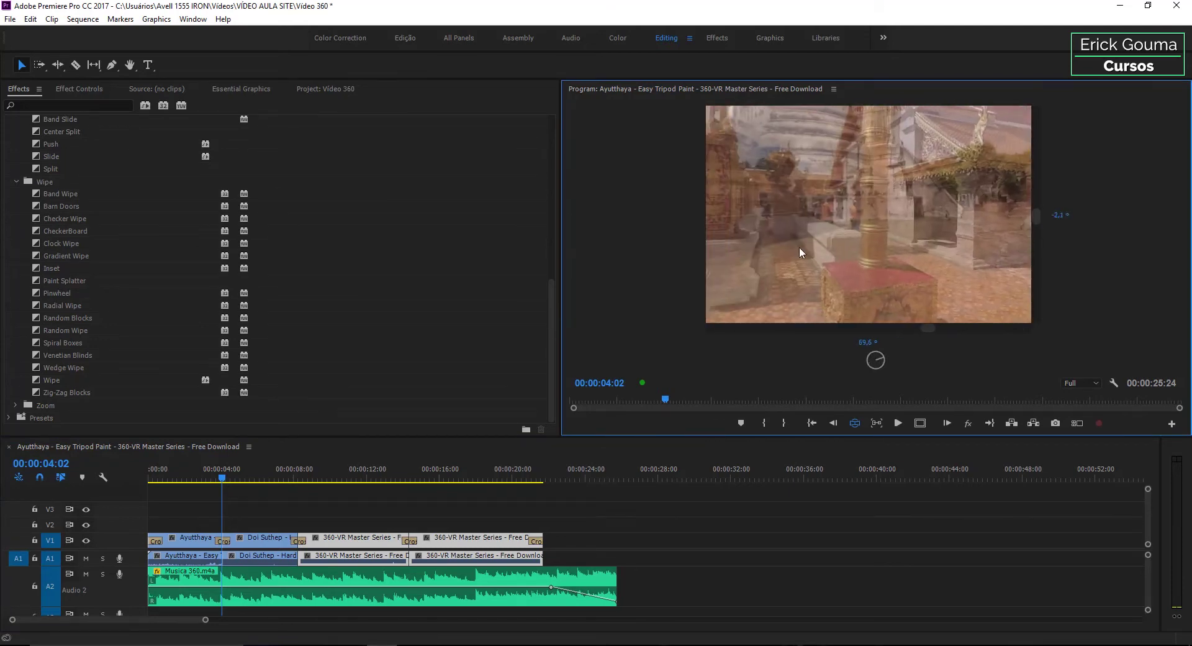
left_click_drag(801, 252, 771, 250)
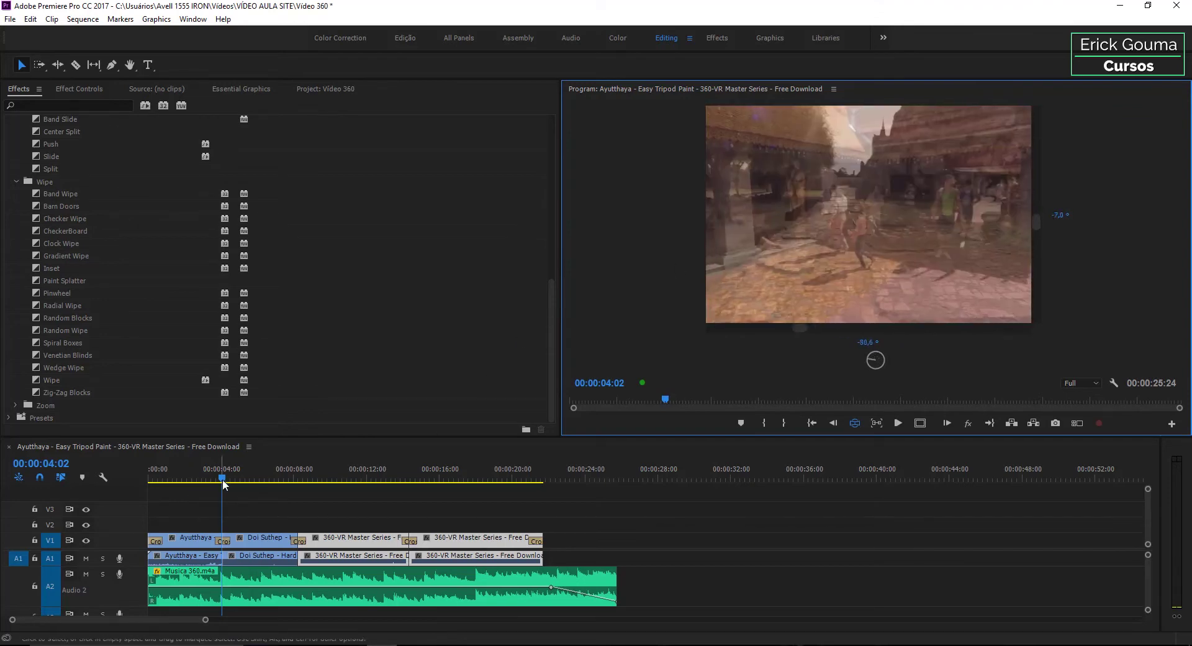
left_click(245, 478)
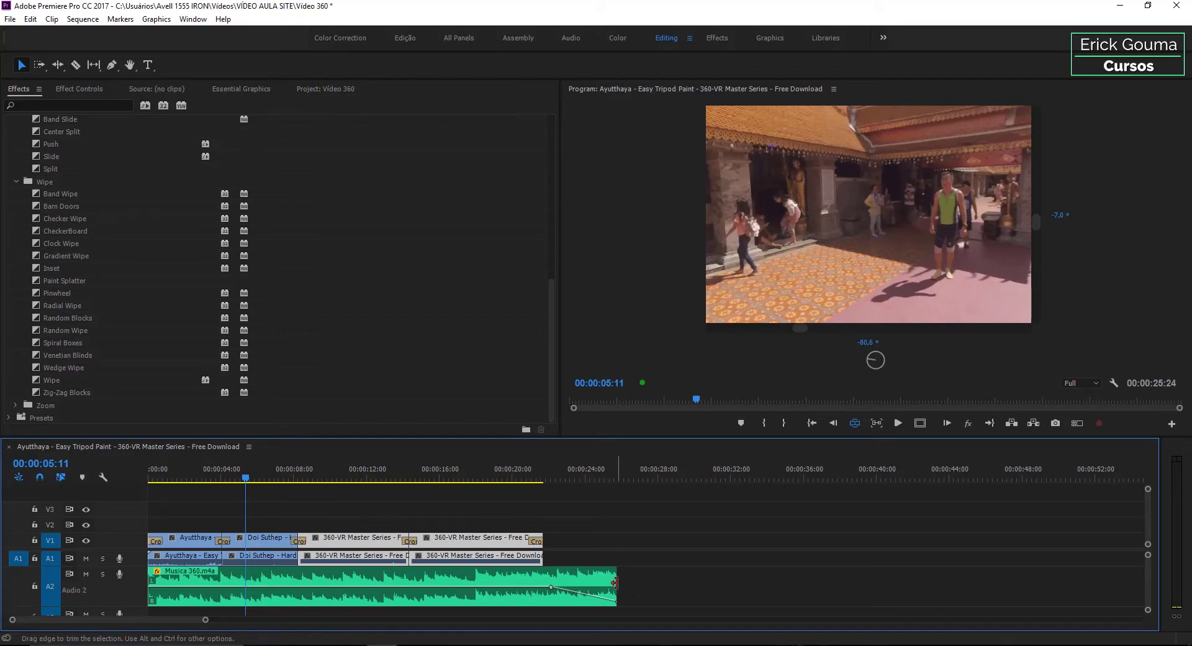
Move the music fade-out earlier and trim Musica 360.m4a to end with the video at 21:22.
left_click_drag(615, 585, 630, 584)
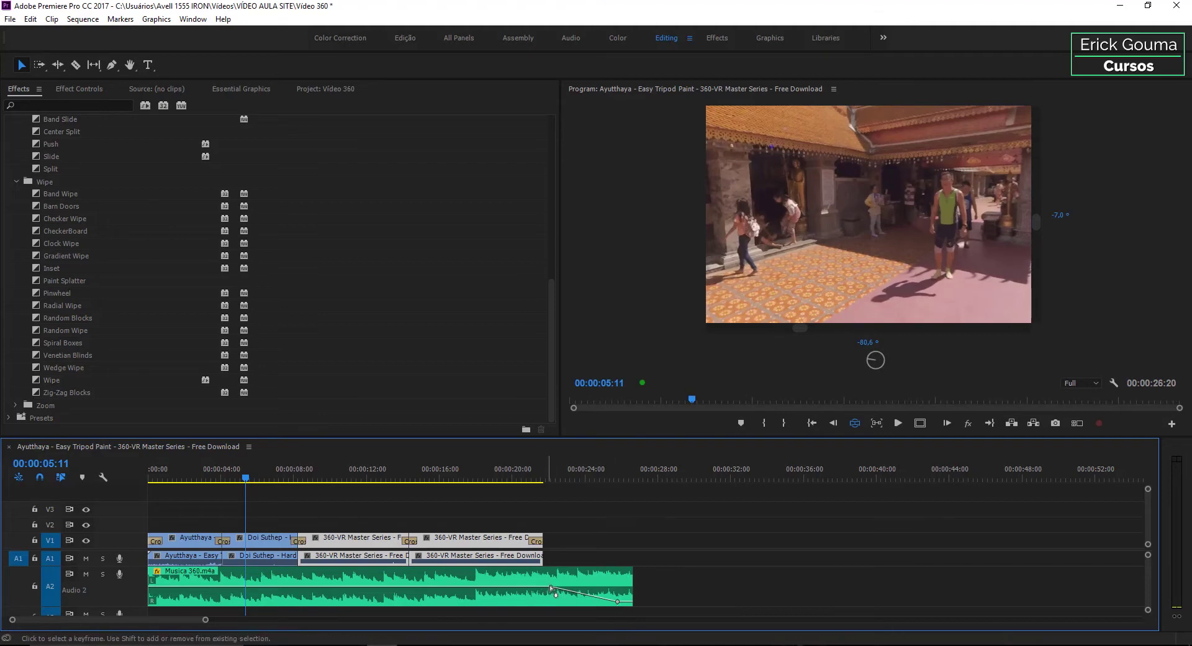
left_click_drag(551, 586, 435, 587)
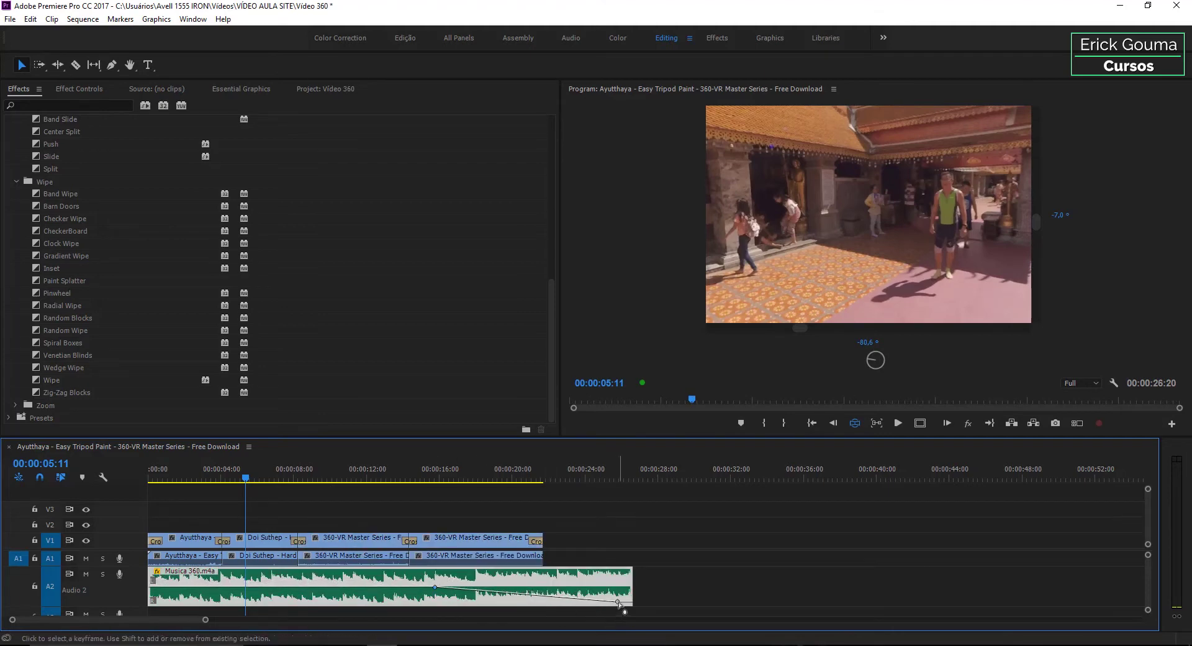
left_click_drag(617, 600, 544, 601)
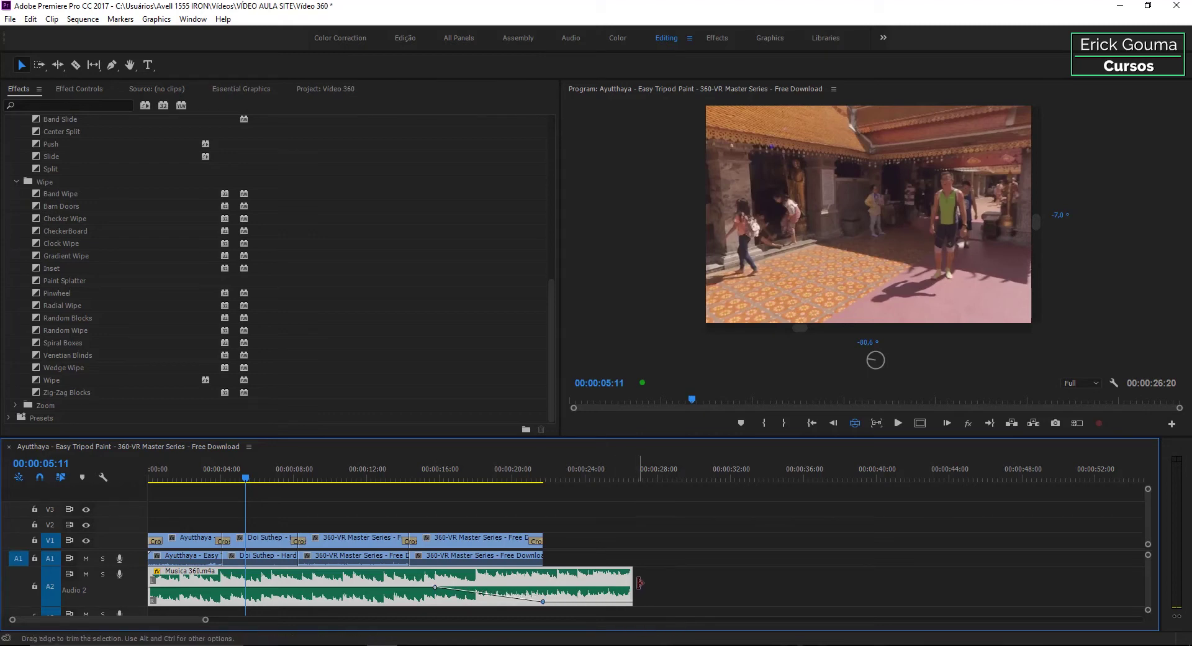
left_click_drag(628, 588, 542, 588)
Move the playhead to 2:12 and turn the 360 view toward the boxer on the steps.
left_click(193, 468)
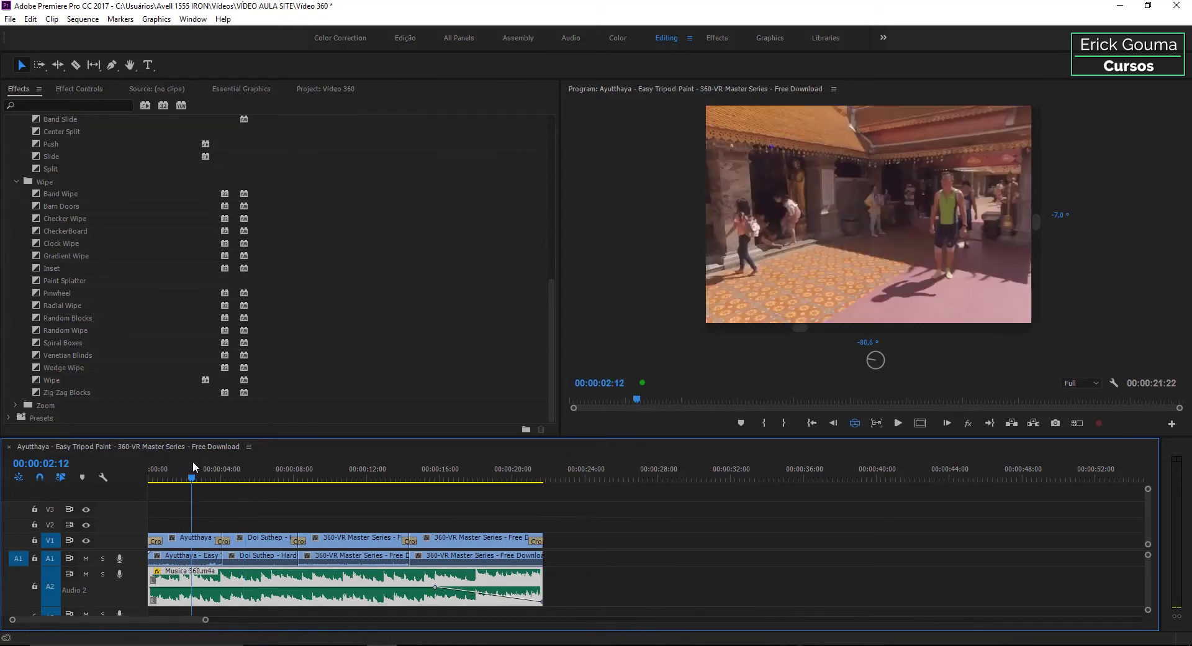
left_click(797, 274)
left_click_drag(797, 274, 874, 247)
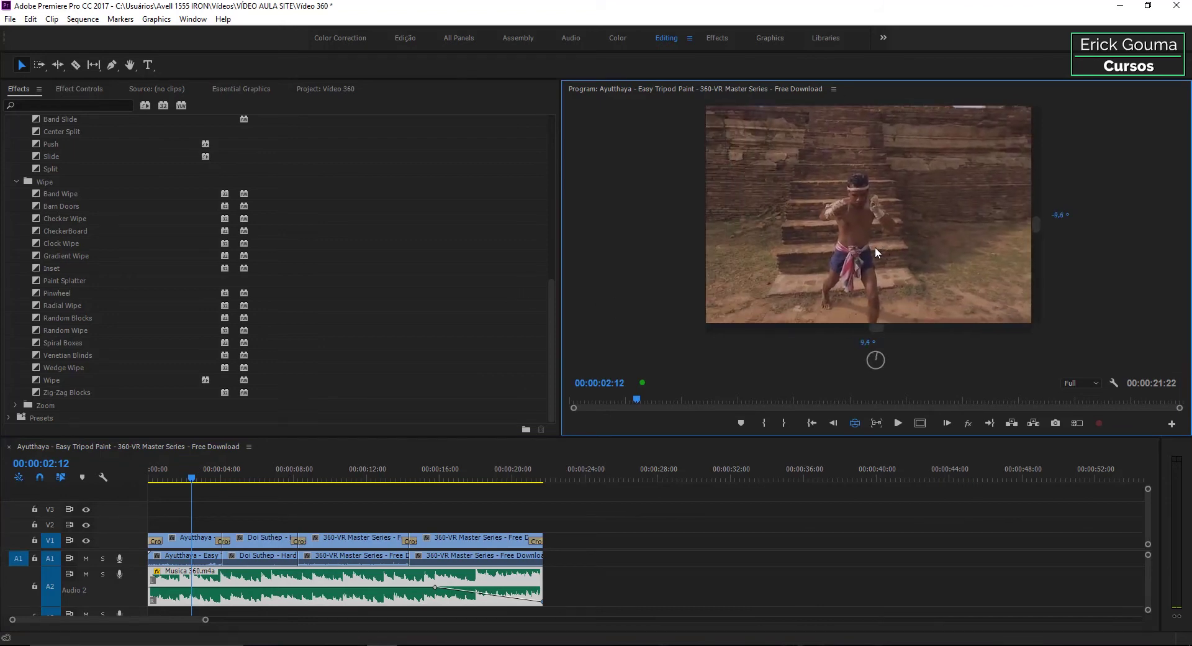
Create a Raleway name title in the flat 360 frame over the boxer clip.
left_click(229, 508)
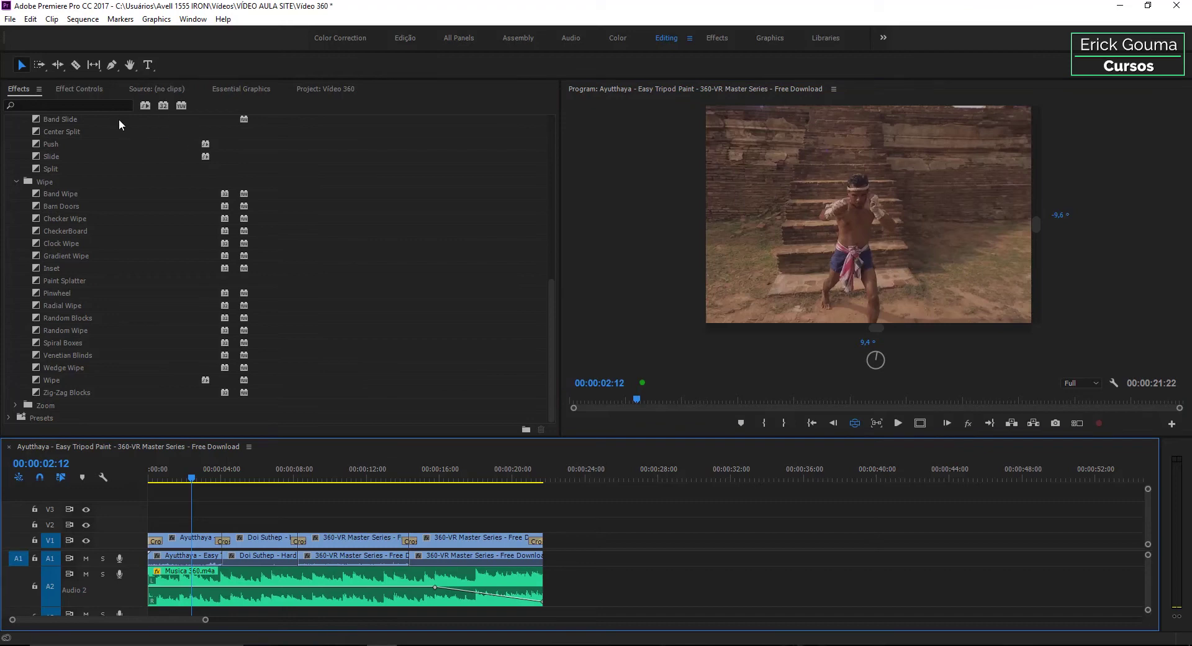
left_click(150, 64)
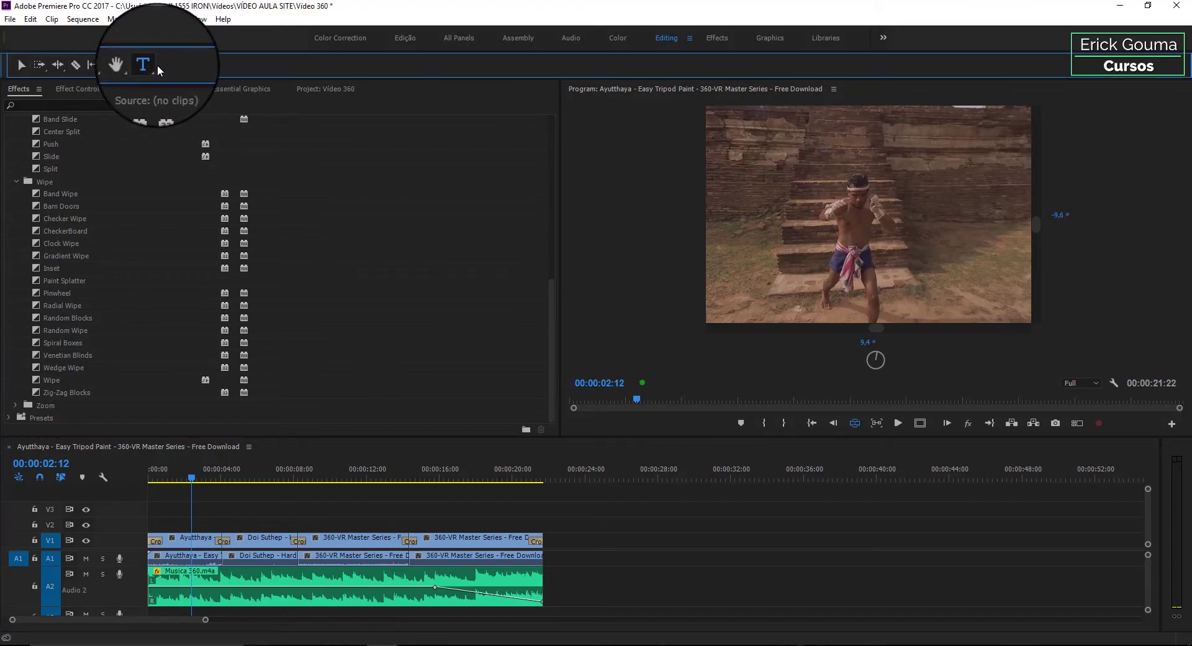
left_click(884, 189)
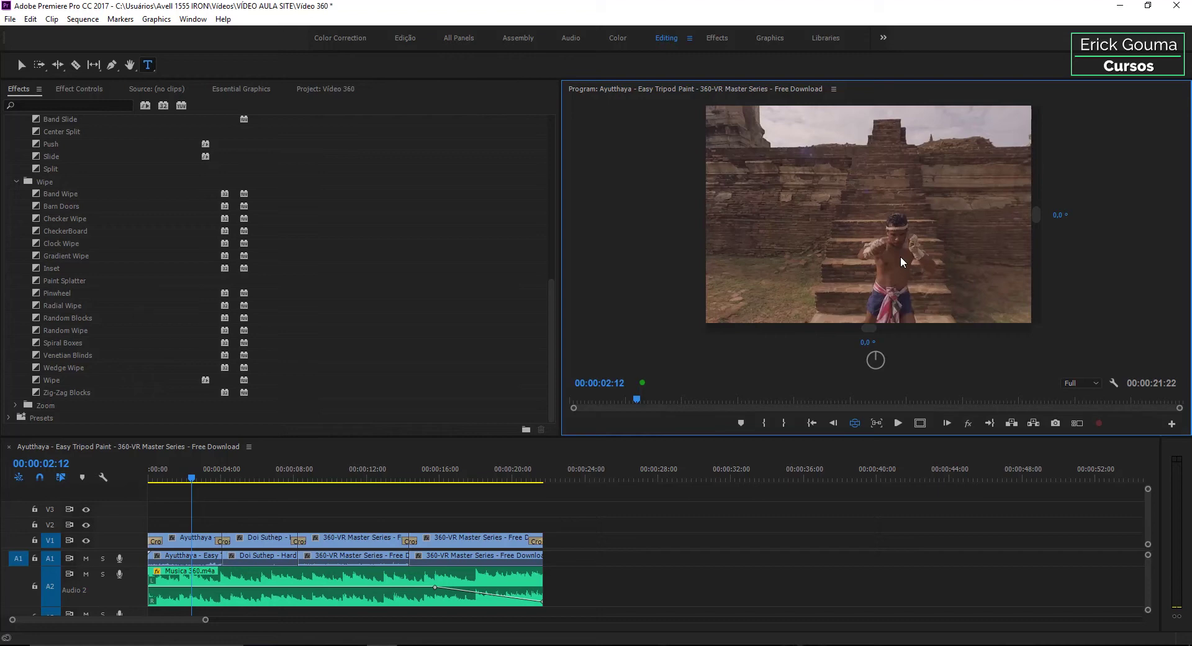
left_click(856, 426)
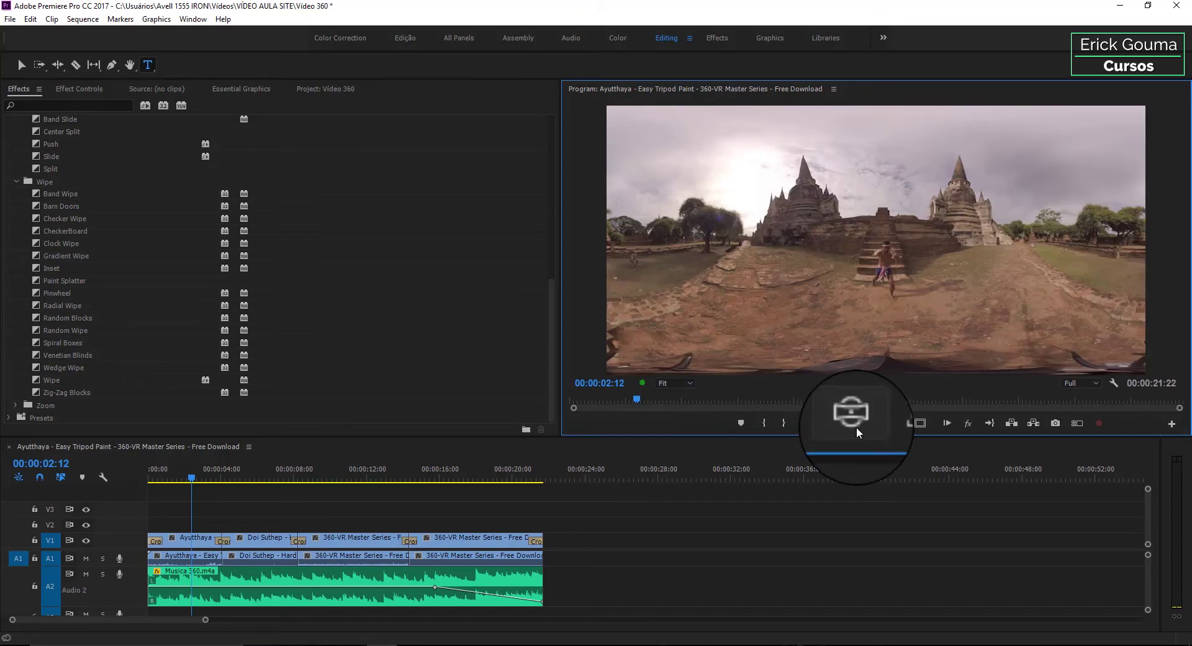
left_click(896, 230)
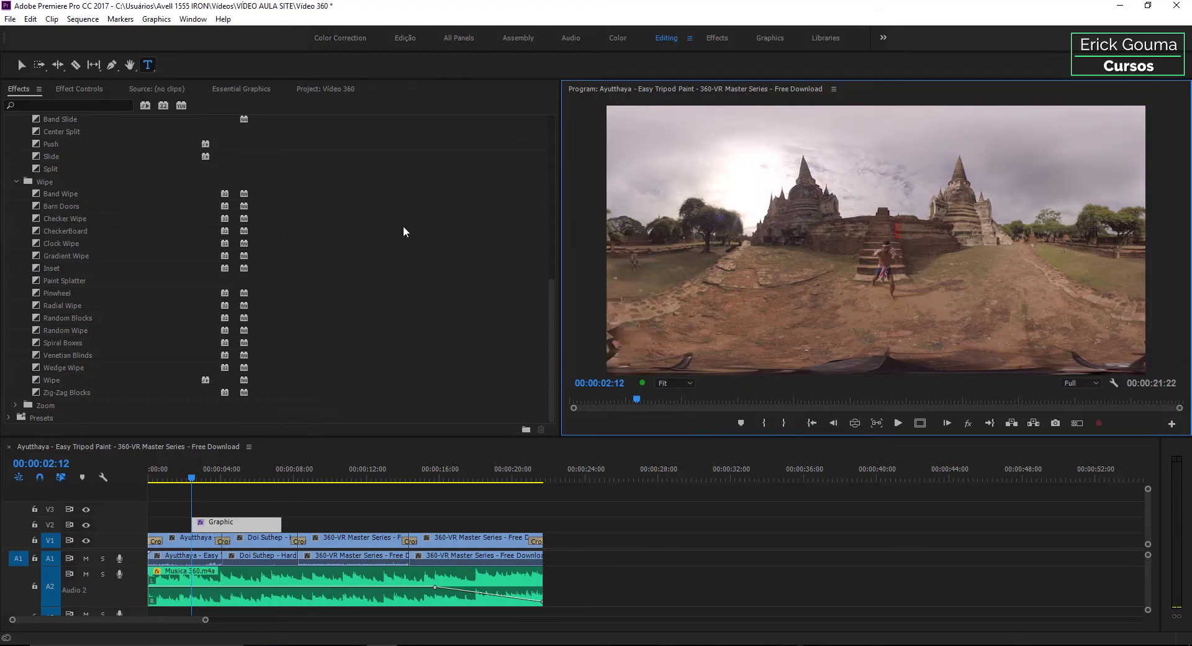
key("Caps_Lock")
type("John")
key("Caps_Lock")
left_click(21, 65)
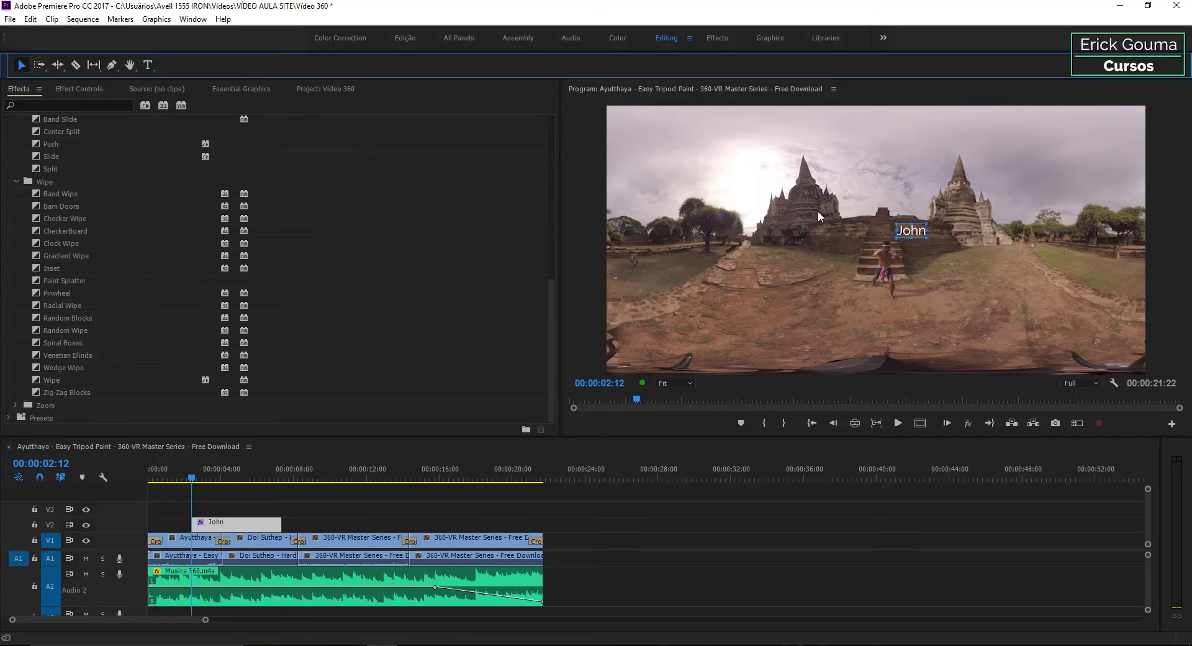
Shrink the name title, return to the VR view, and bring up its Effect Controls.
left_click_drag(929, 220, 920, 229)
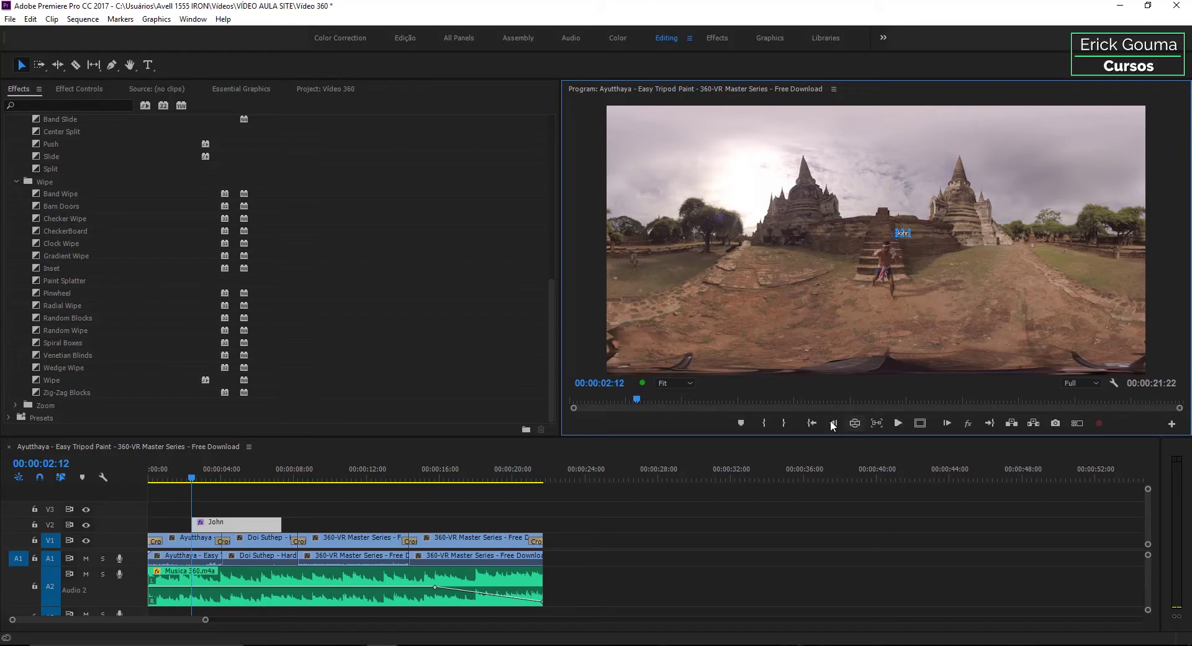
left_click(856, 423)
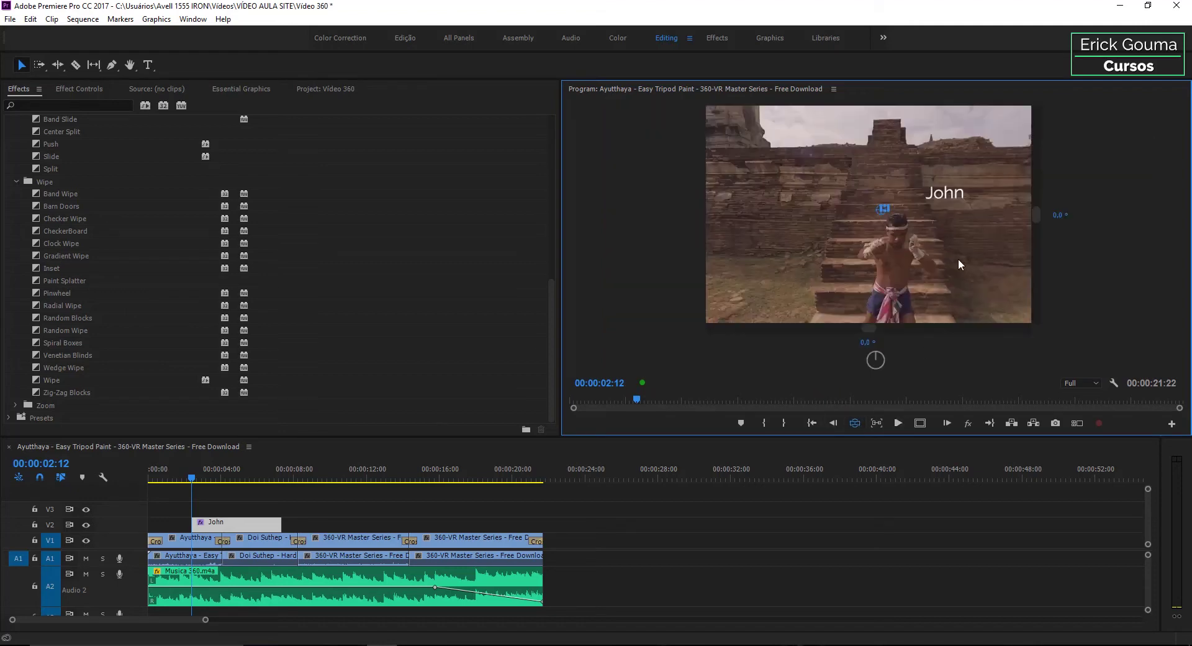
mouse_move(959, 193)
left_mouse_down()
mouse_move(1013, 200)
mouse_move(1015, 183)
mouse_move(1064, 195)
mouse_move(951, 146)
mouse_move(928, 167)
left_mouse_up()
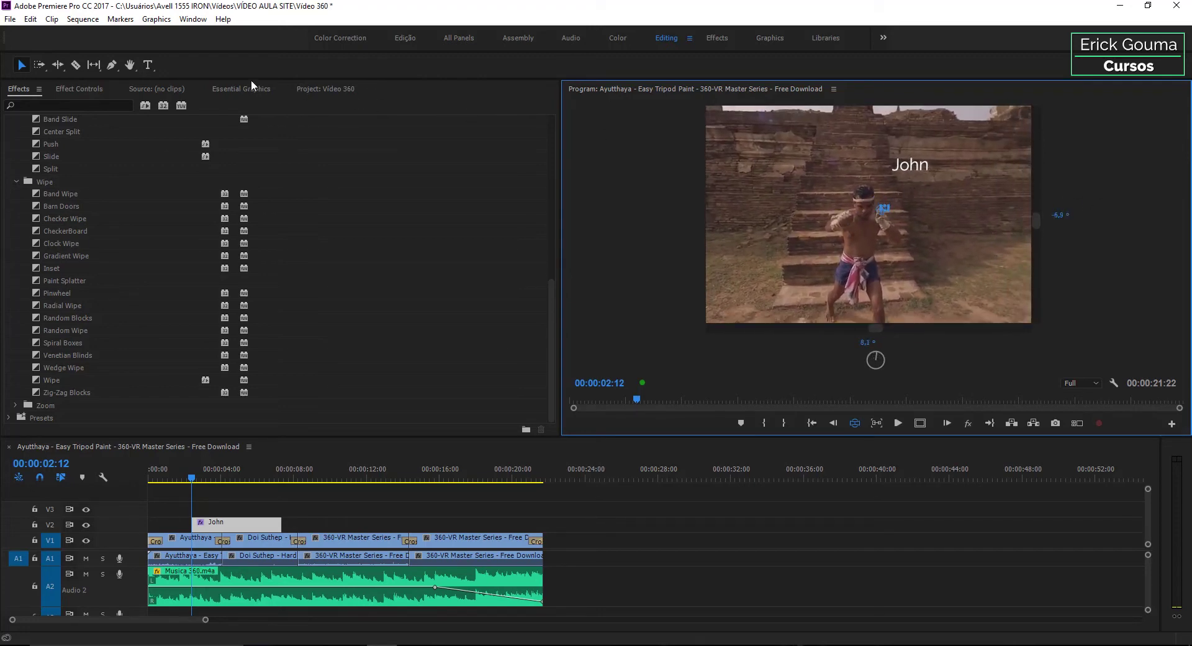
left_click(92, 91)
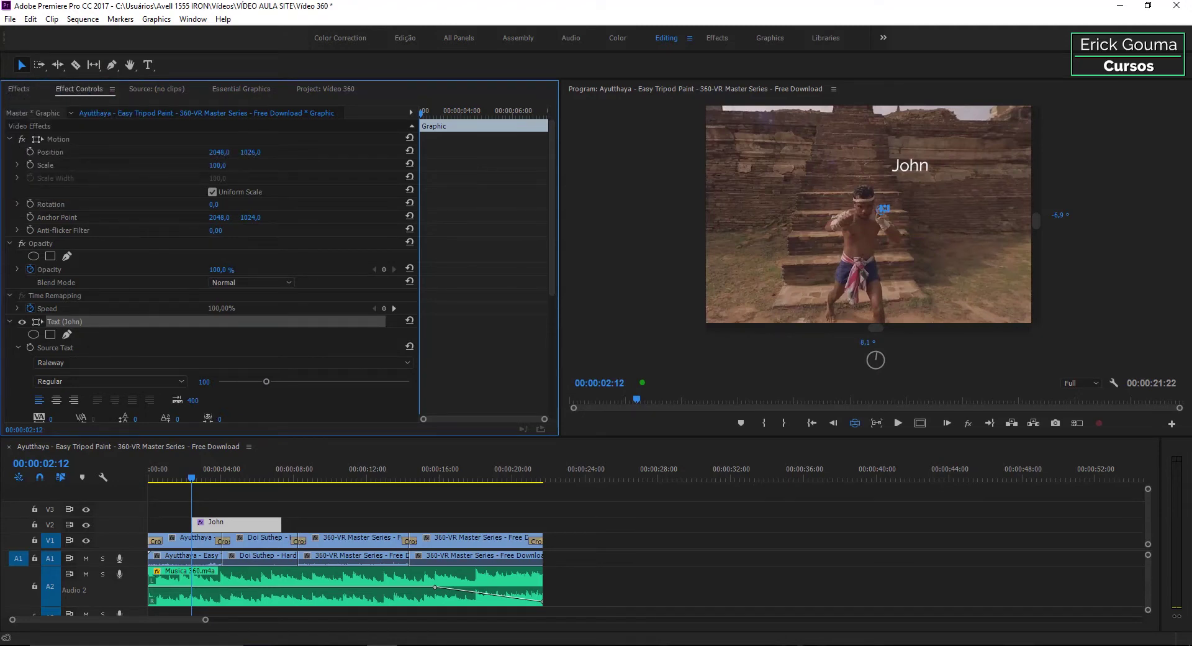
Set the name title's position to 1868, 1032, check it in 360 view, and move its clip to the sequence start.
mouse_move(250, 152)
left_mouse_down()
mouse_move(373, 152)
mouse_move(199, 152)
mouse_move(255, 152)
left_mouse_up()
left_click_drag(814, 260, 815, 240)
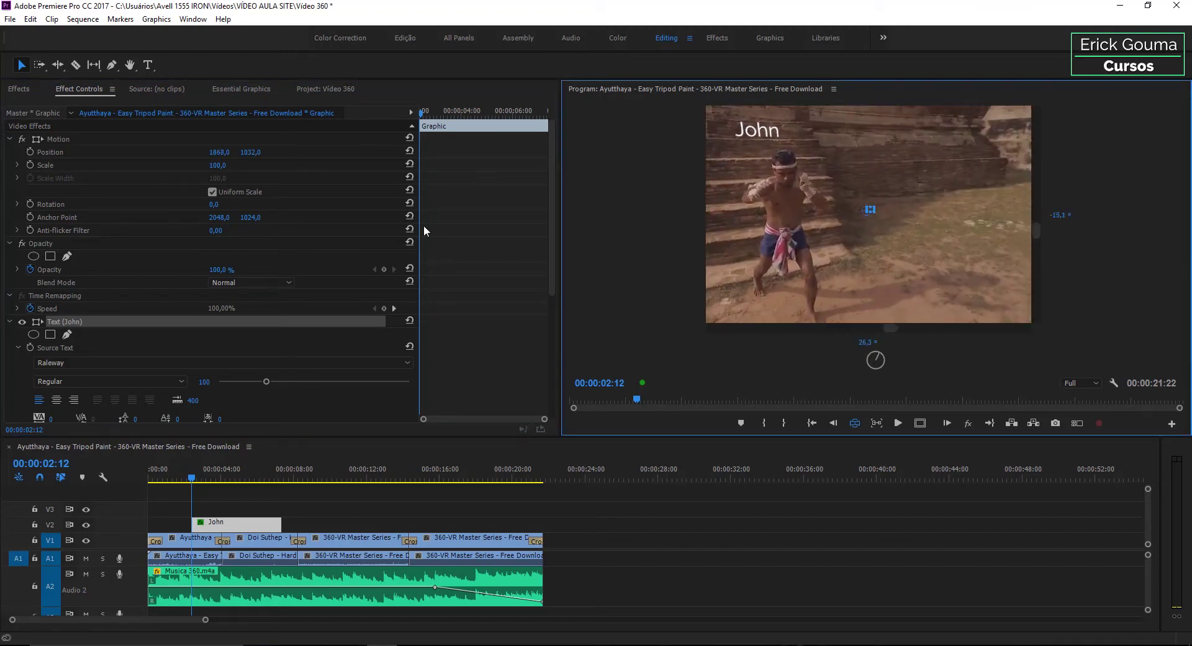
left_click_drag(226, 525, 182, 525)
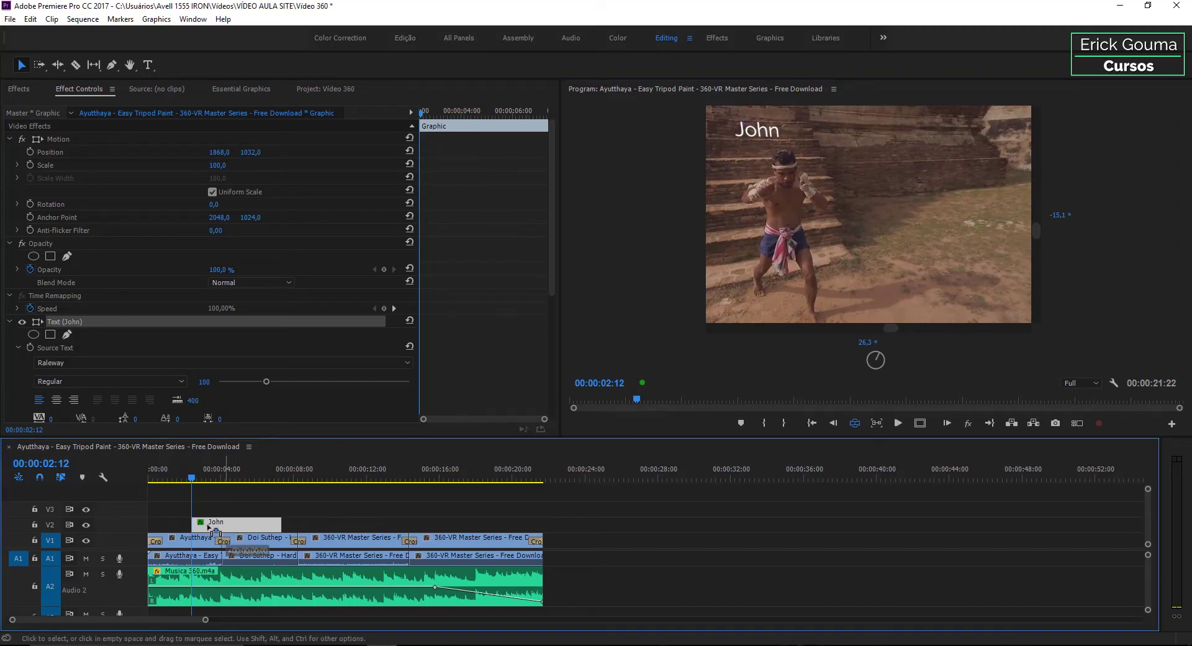
Start the name title slightly after the sequence start and add fades to both its ends.
key("Home")
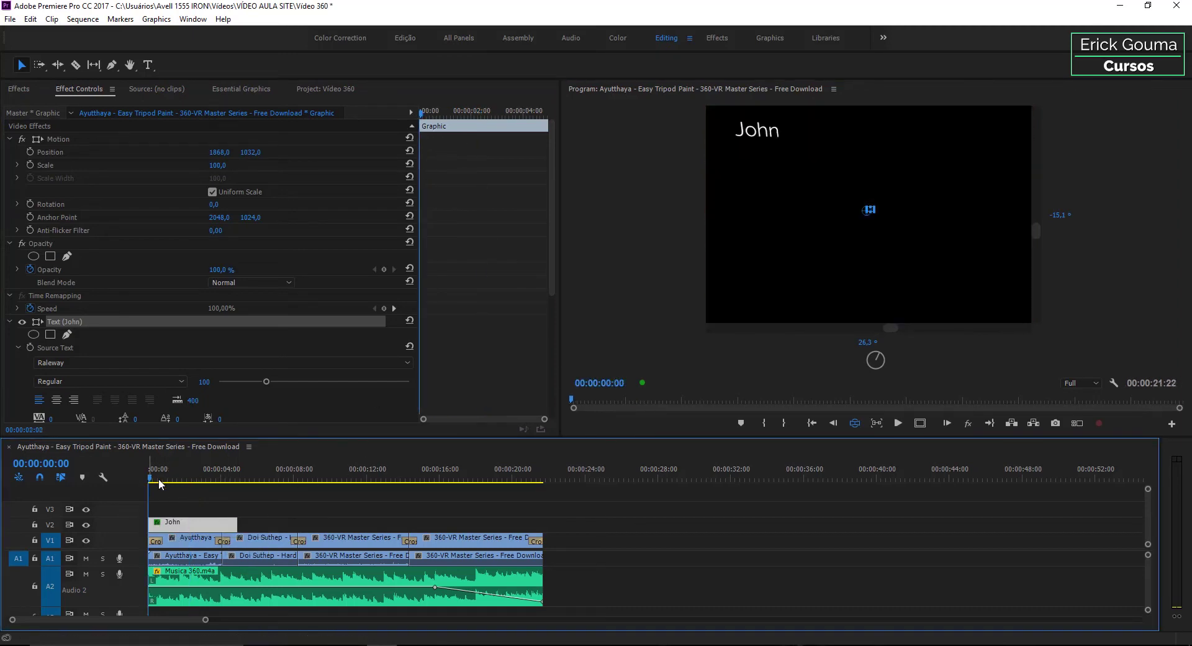
left_click_drag(176, 529, 182, 528)
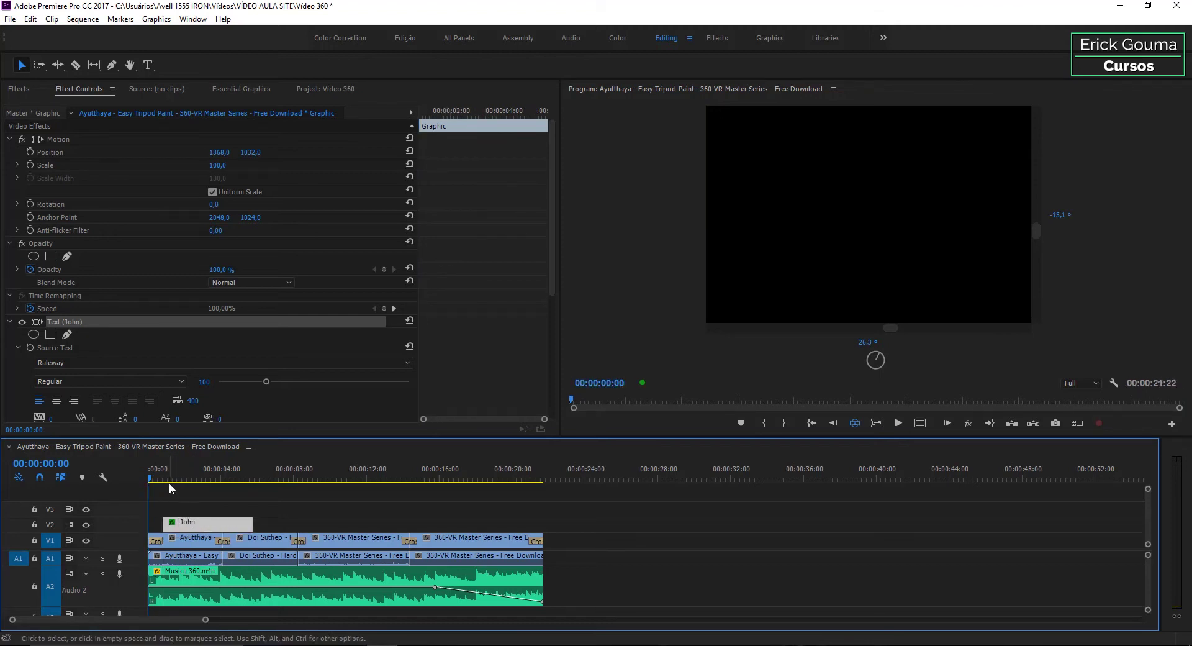
left_click(223, 511)
left_click(205, 528)
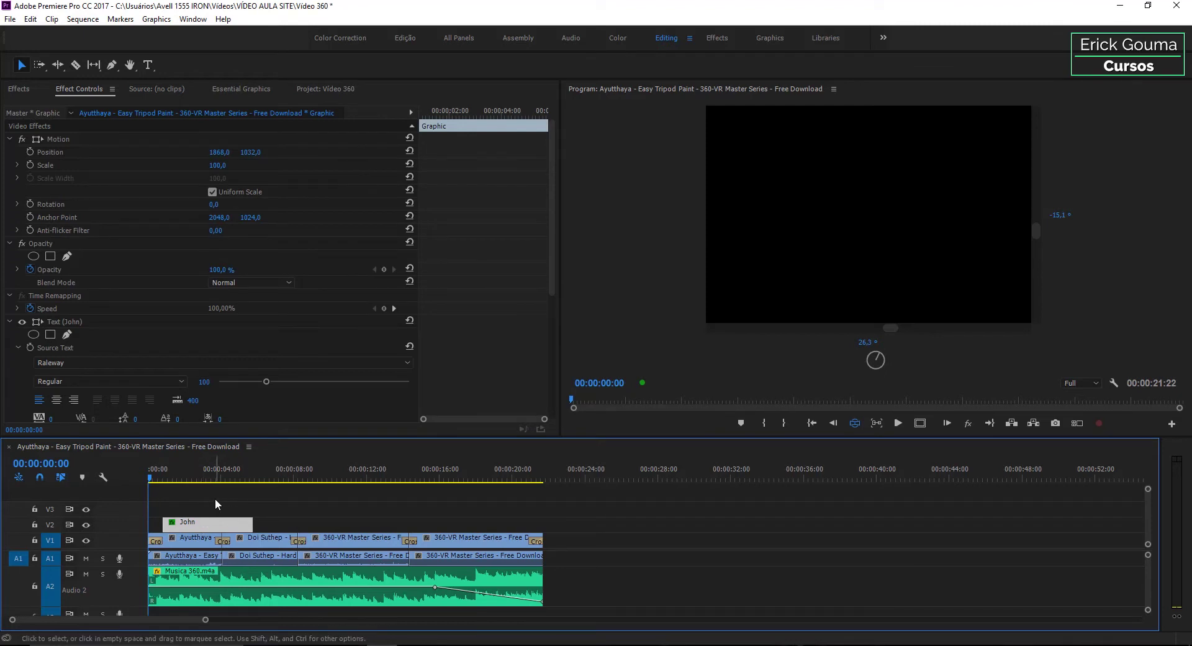
key("ctrl+d")
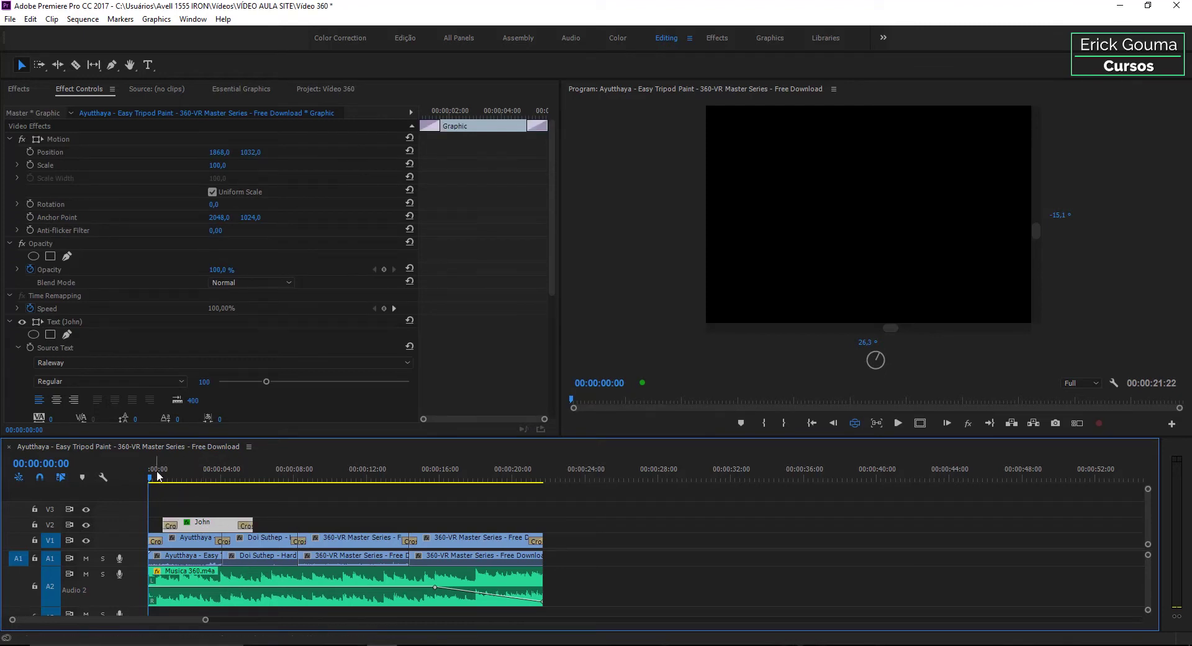
Preview the title fade, trim the title to end at about 00:00:03:29, and replay it.
left_click(156, 476)
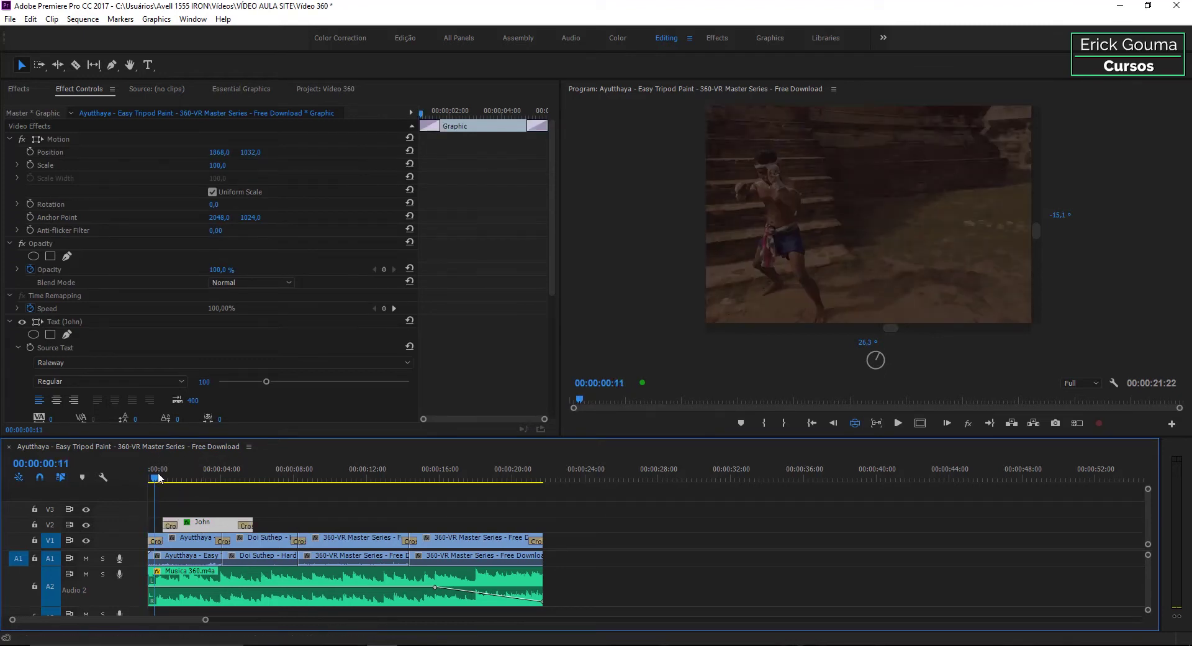
key("space")
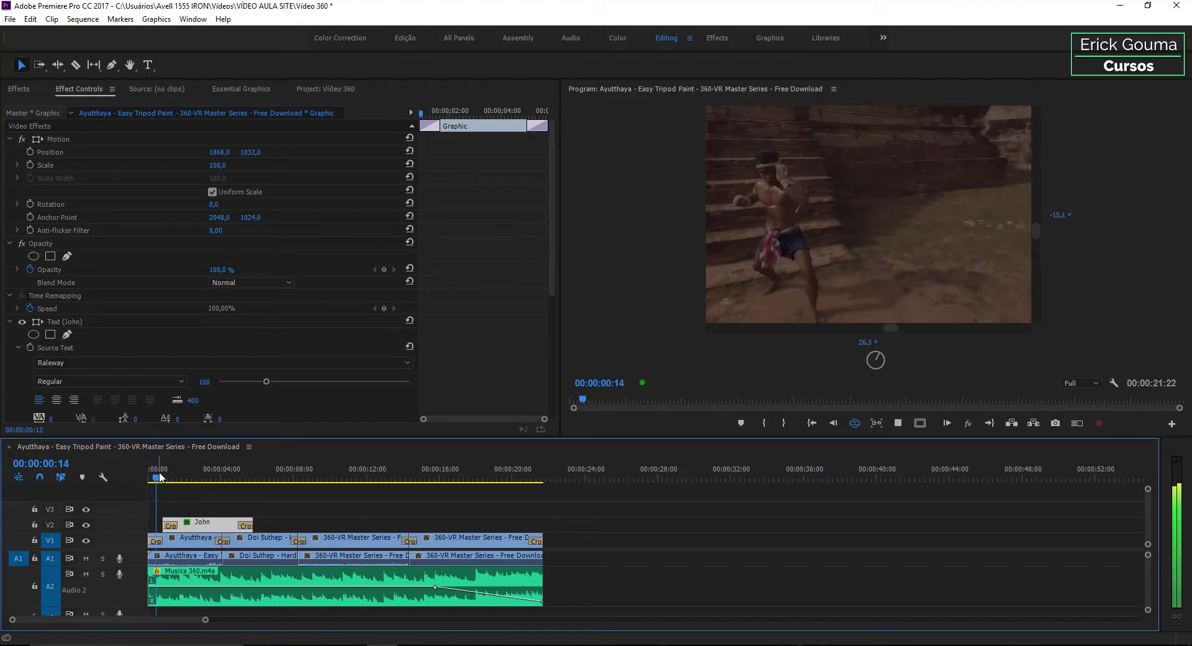
left_click_drag(832, 207, 964, 232)
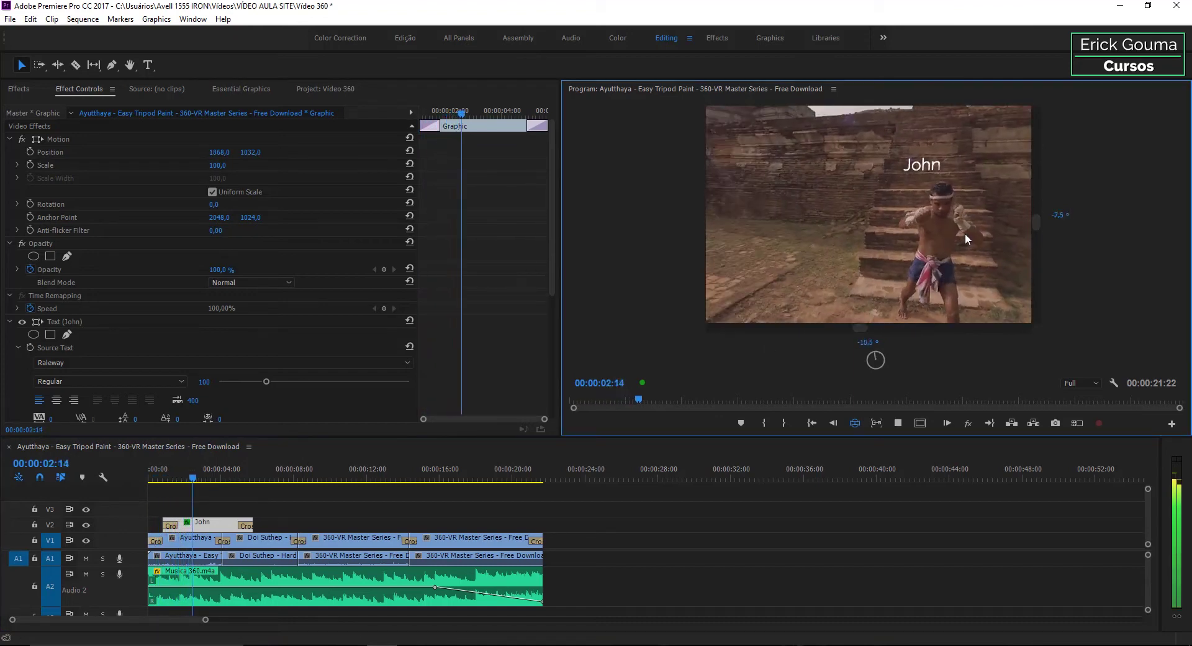
key("space")
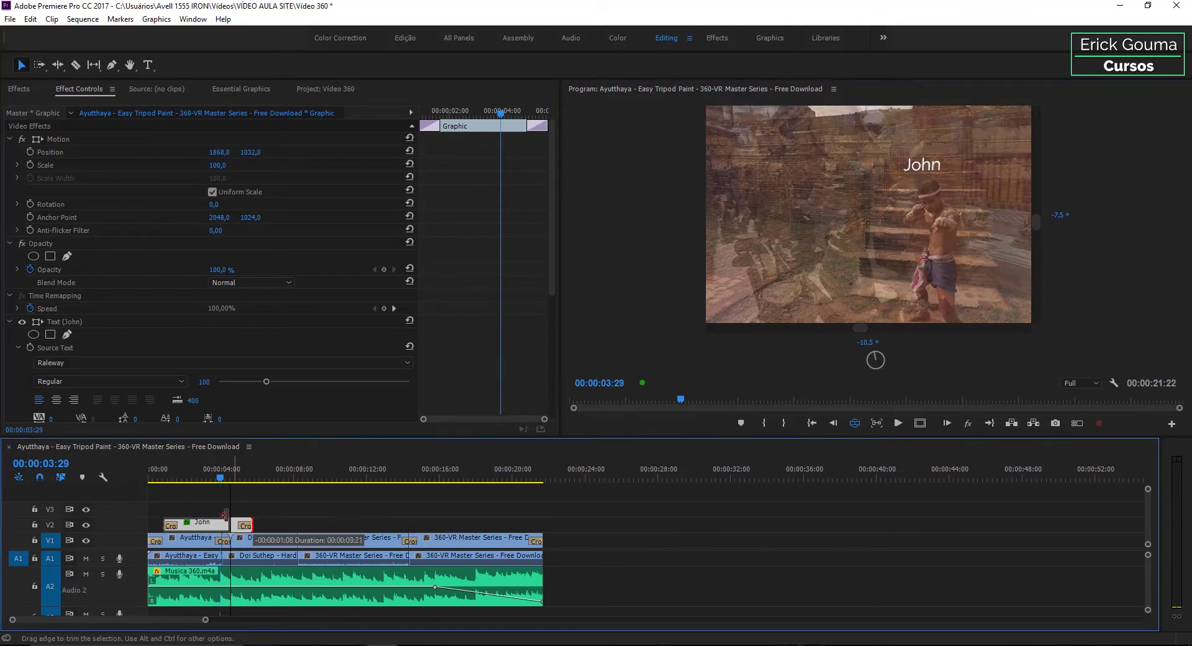
left_click_drag(252, 519, 220, 520)
left_click(202, 478)
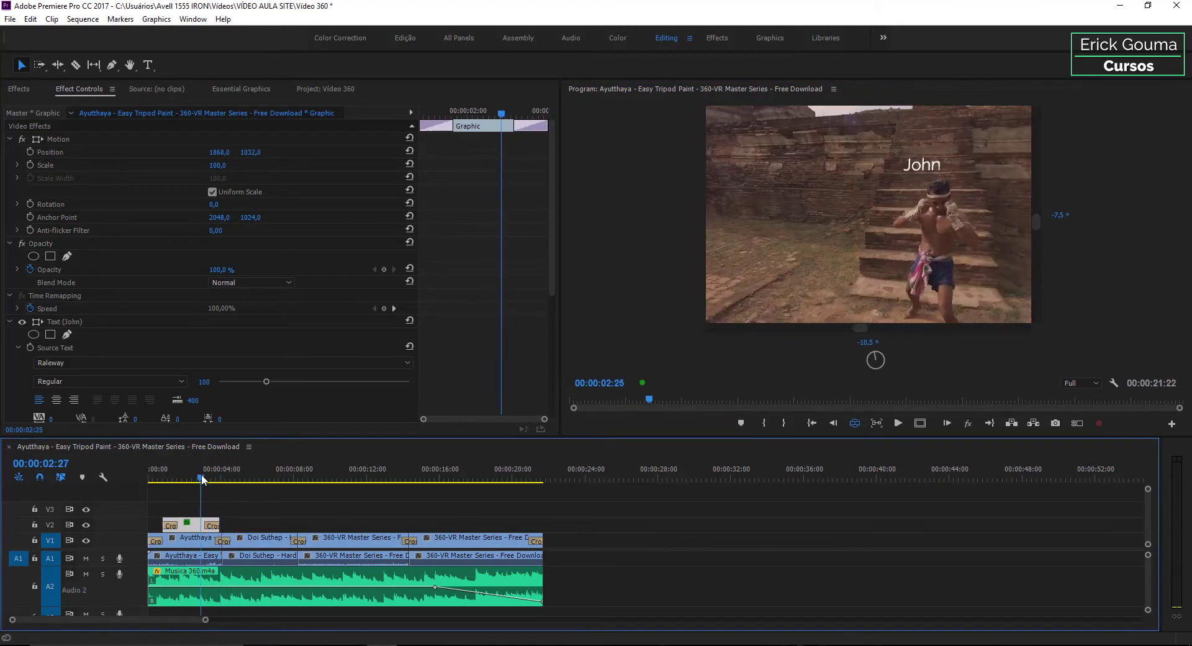
key("space")
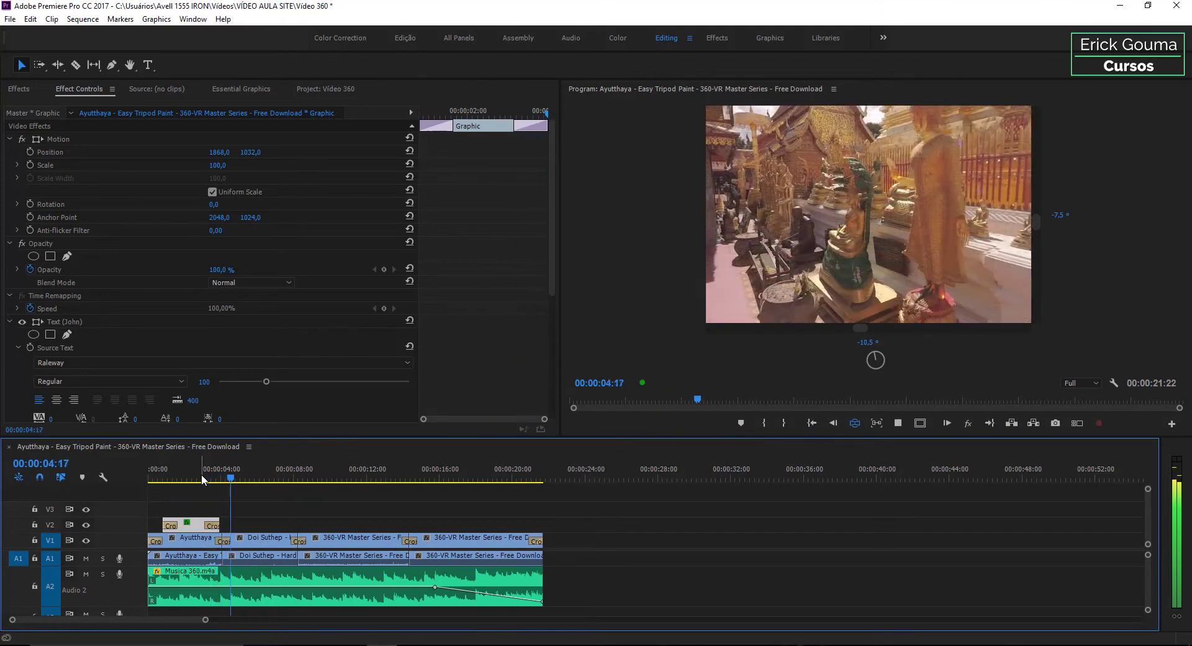
mouse_move(936, 226)
left_mouse_down()
mouse_move(804, 218)
mouse_move(909, 231)
mouse_move(812, 285)
left_mouse_up()
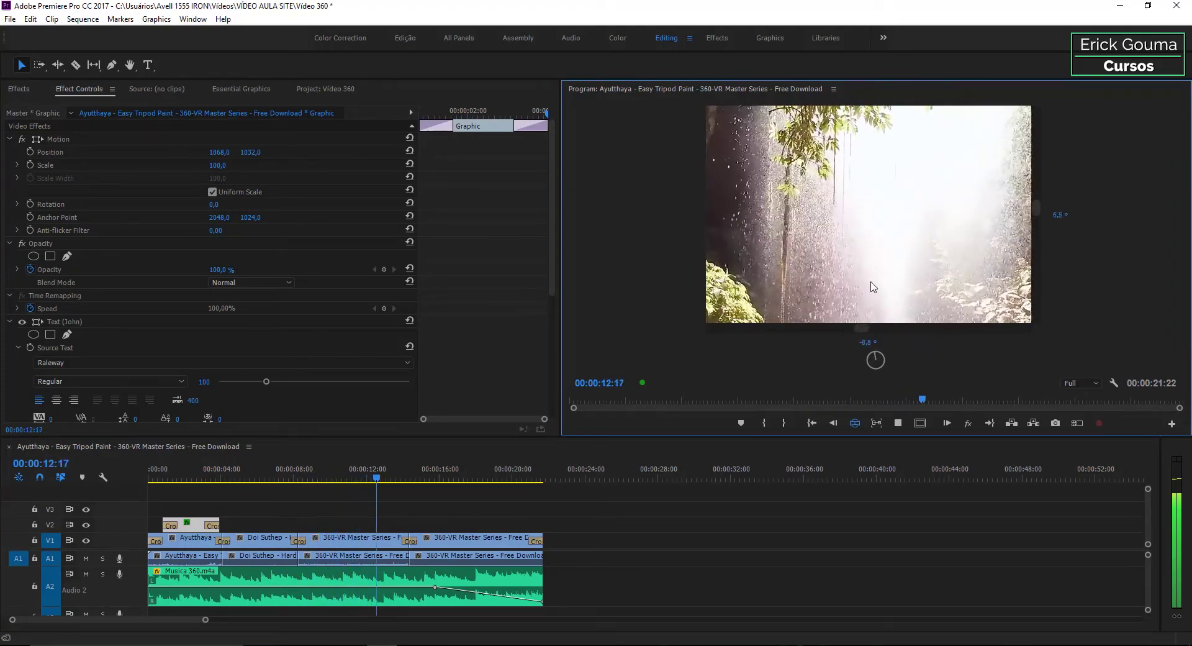
key("space")
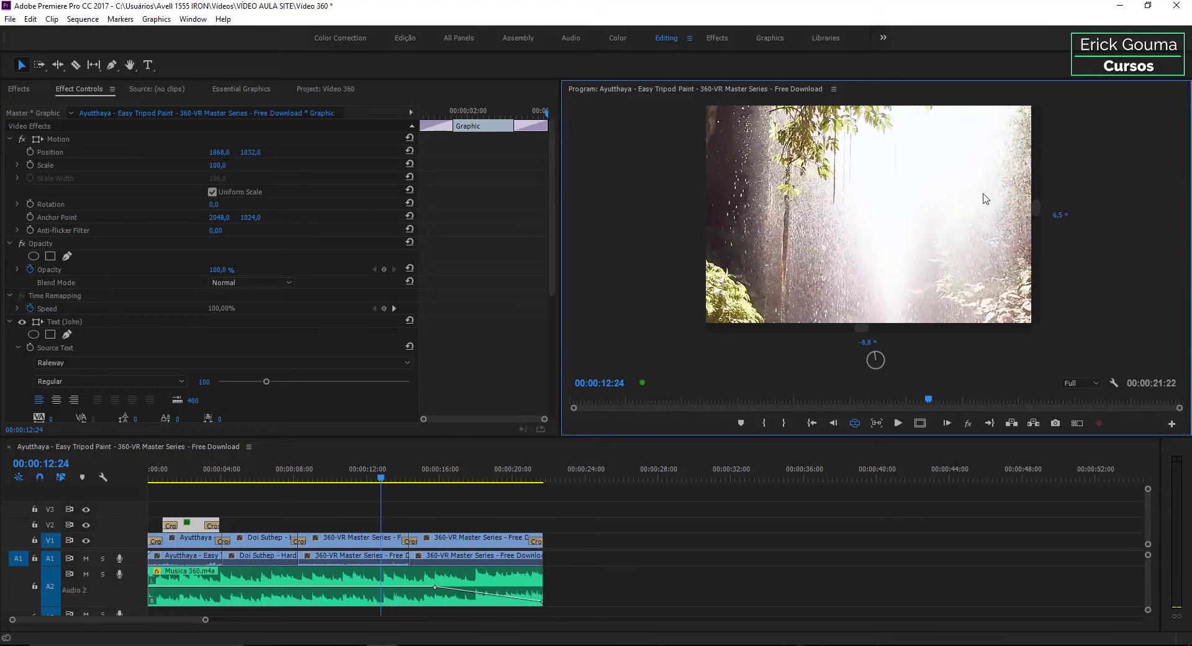
Play the riverside buildings part of the sequence while panning the 360 view.
mouse_move(973, 267)
left_mouse_down()
mouse_move(771, 208)
mouse_move(791, 238)
left_mouse_up()
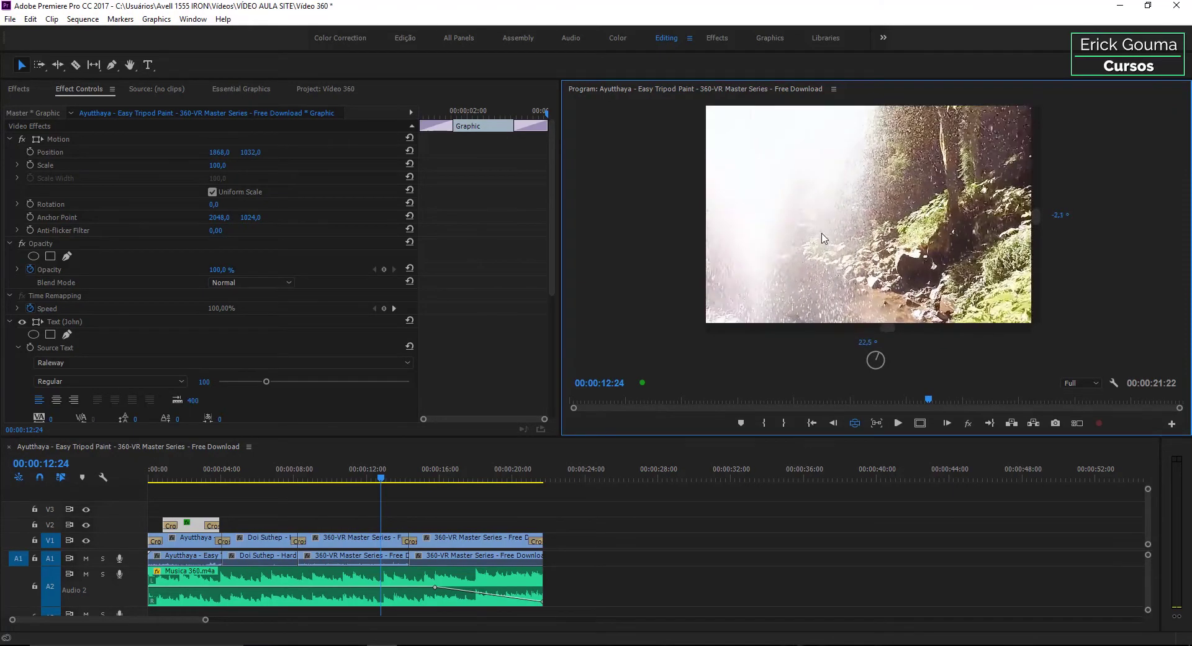
left_click_drag(160, 478, 465, 478)
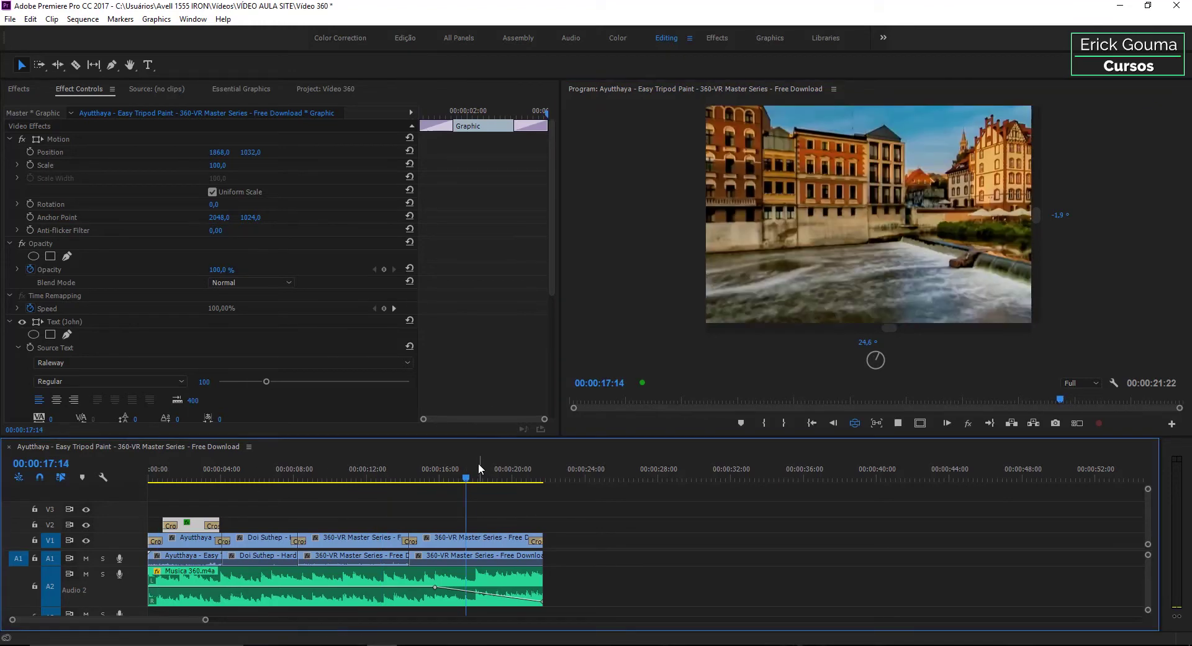
key("space")
left_click_drag(884, 243, 715, 265)
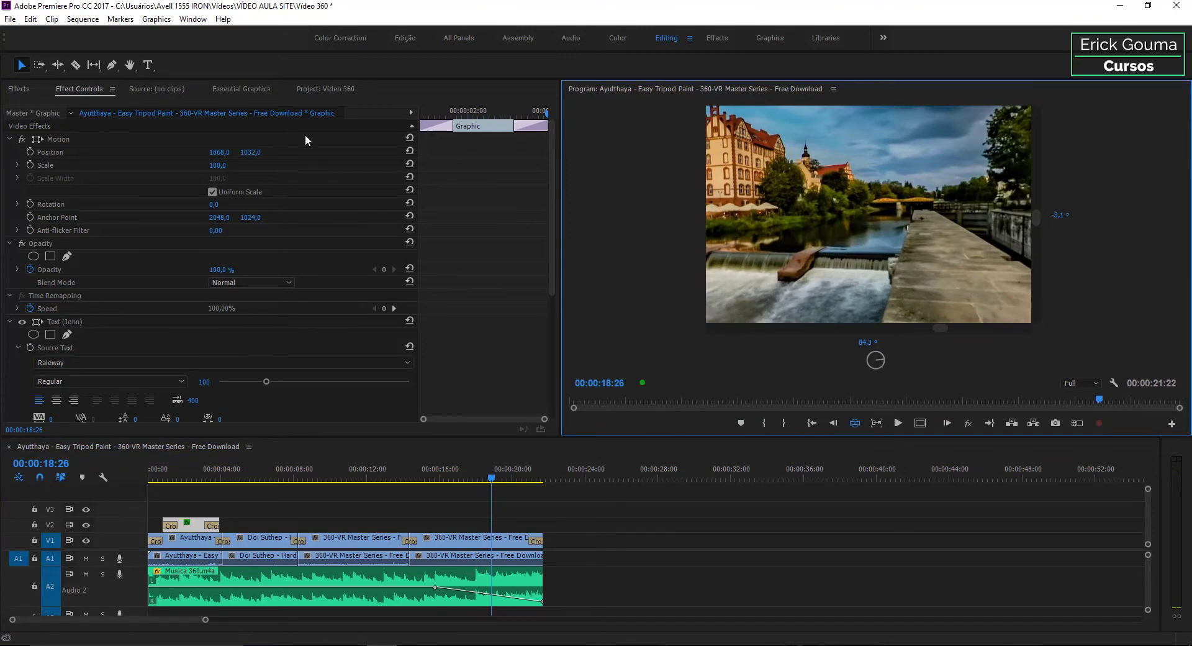
Place the 1469470540139.png like icon from the Project panel near the sequence end.
left_click(326, 92)
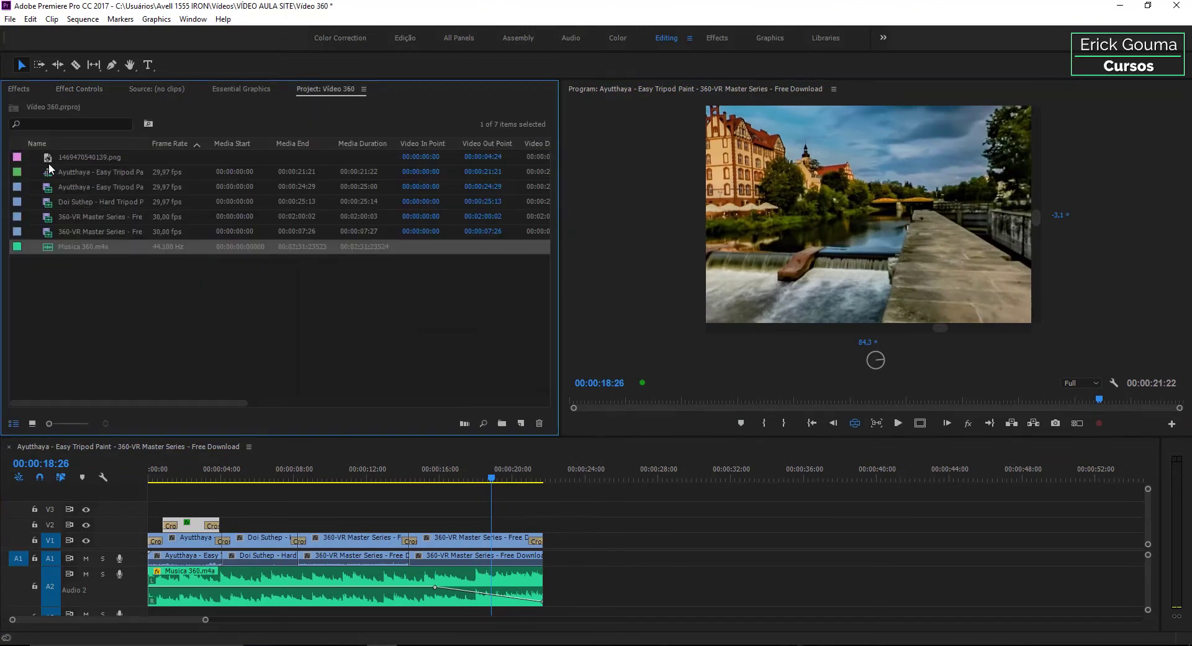
left_click(55, 158)
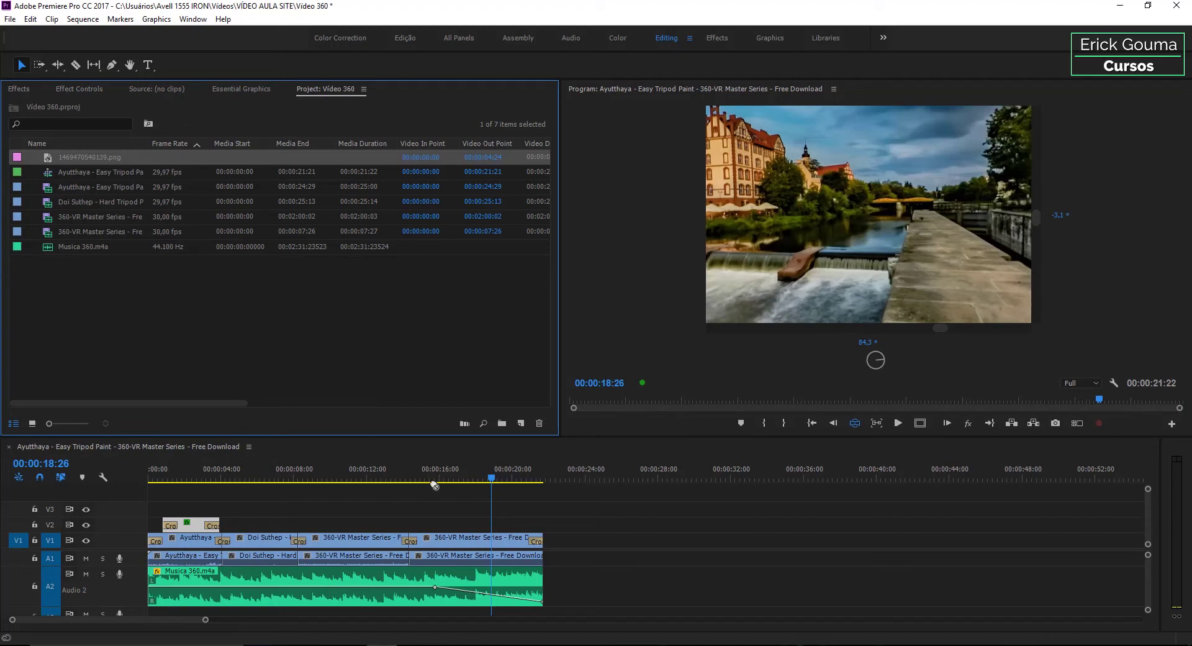
left_click_drag(435, 485, 455, 523)
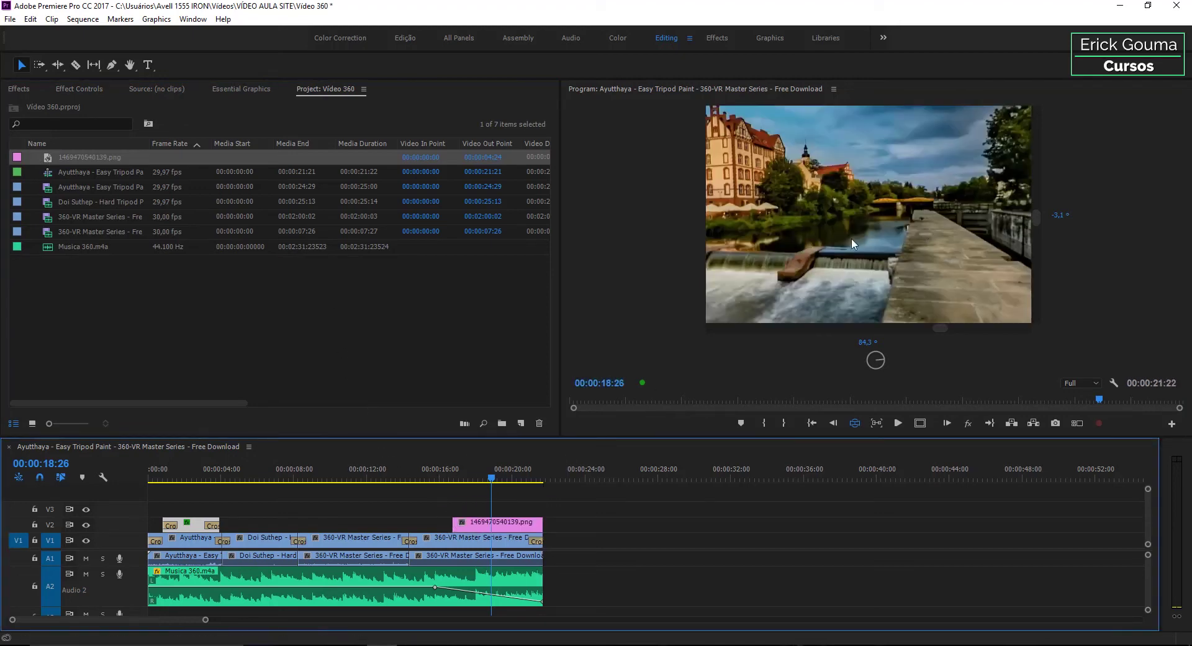
mouse_move(895, 265)
left_mouse_down()
mouse_move(691, 250)
mouse_move(1010, 256)
mouse_move(899, 257)
mouse_move(949, 250)
mouse_move(911, 252)
mouse_move(863, 187)
mouse_move(900, 268)
mouse_move(938, 293)
left_mouse_up()
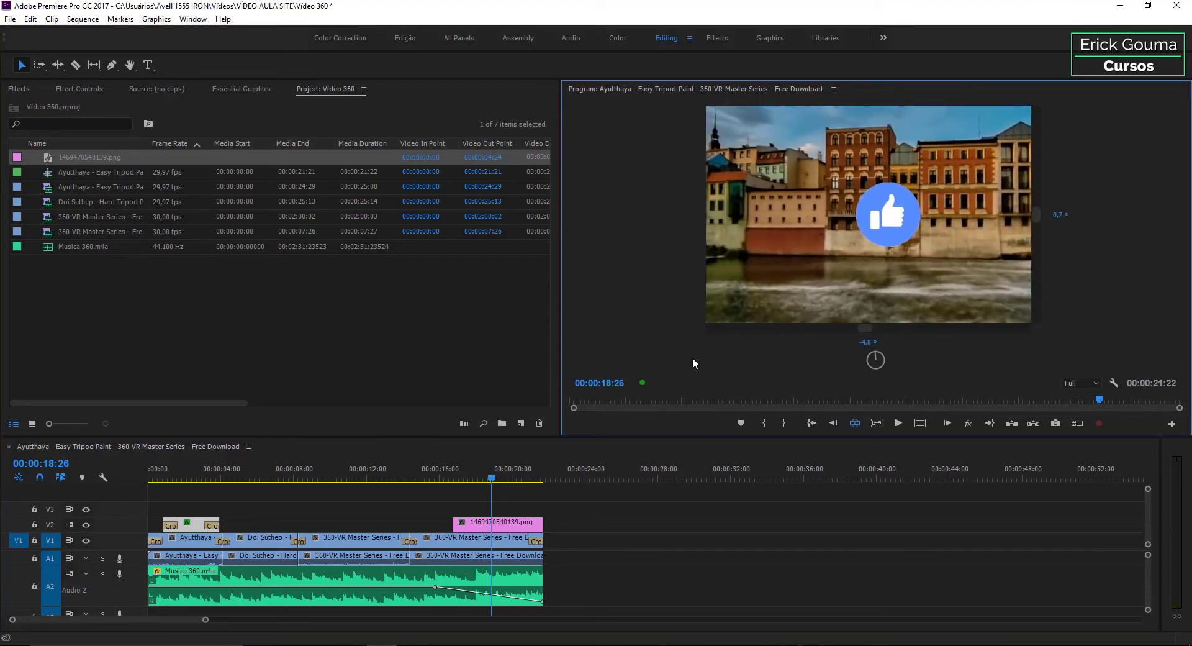
Add fades to the like icon, trim its start later, and preview it in 360 view.
left_click(496, 528)
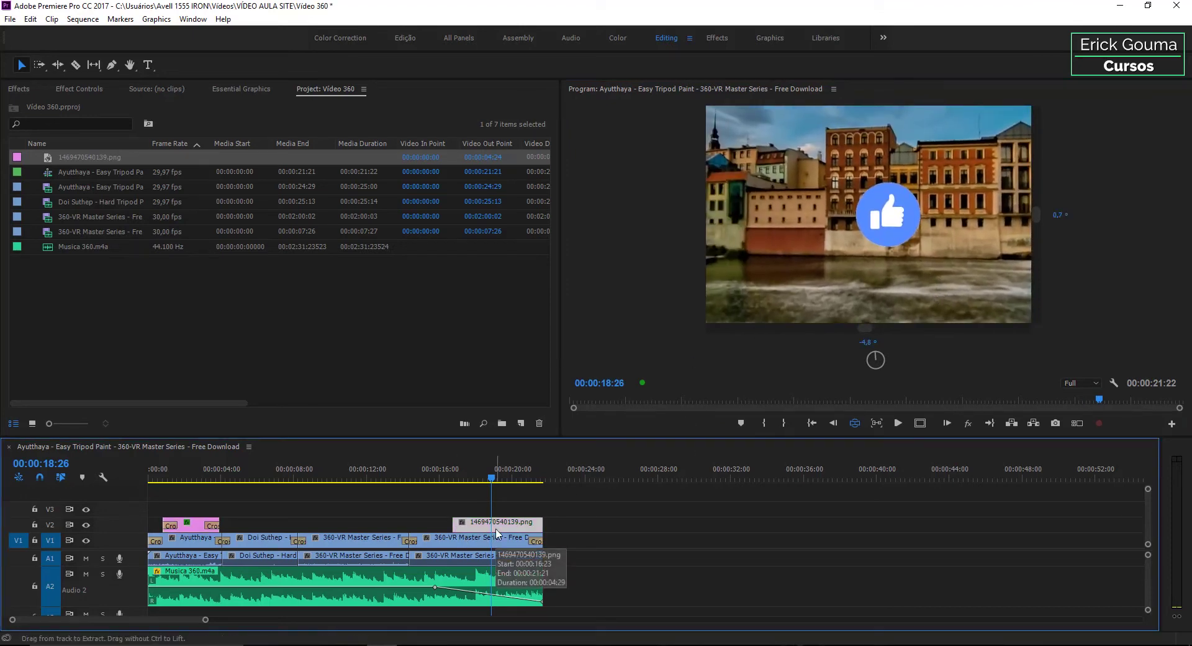
key("ctrl+d")
left_click_drag(459, 524, 491, 524)
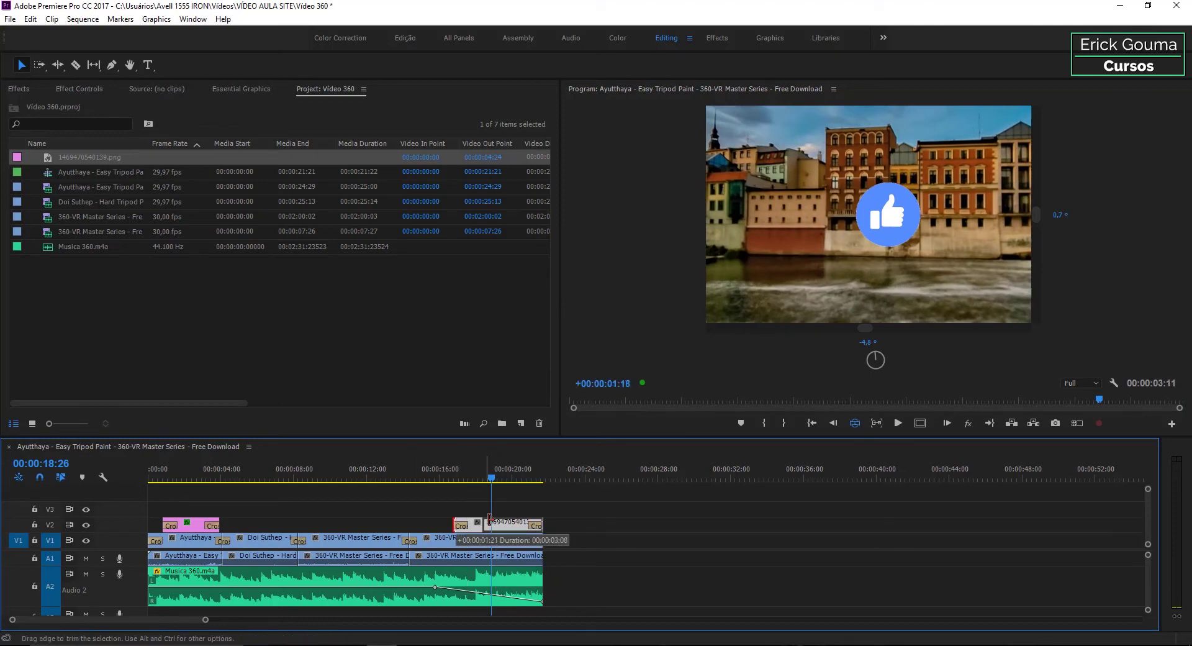
left_click(476, 477)
key("space")
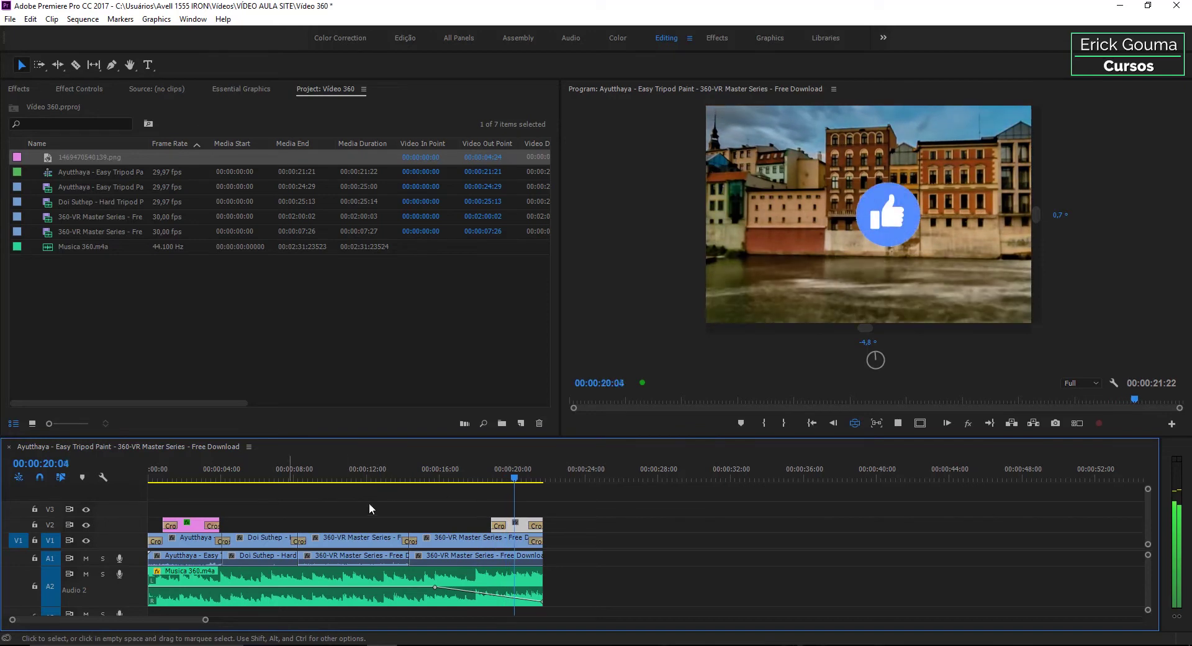
left_click_drag(931, 217, 792, 221)
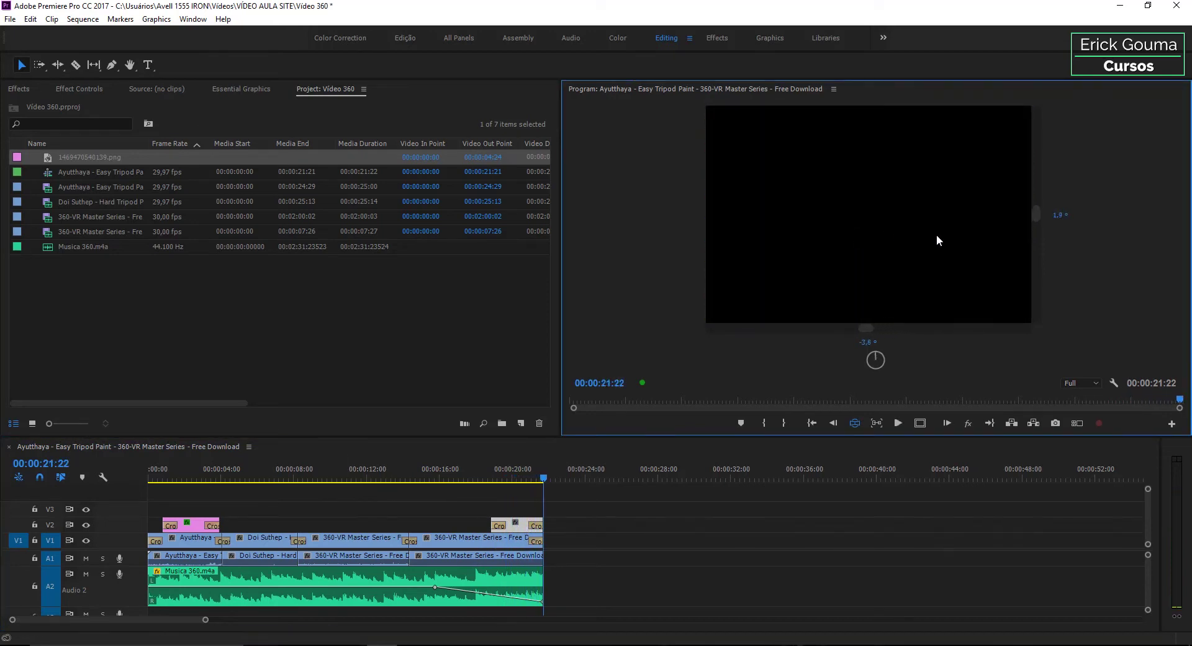
left_click(488, 476)
Re-place the like icon on V2 from about 14 seconds to the sequence end and preview it.
left_click_drag(89, 157, 440, 528)
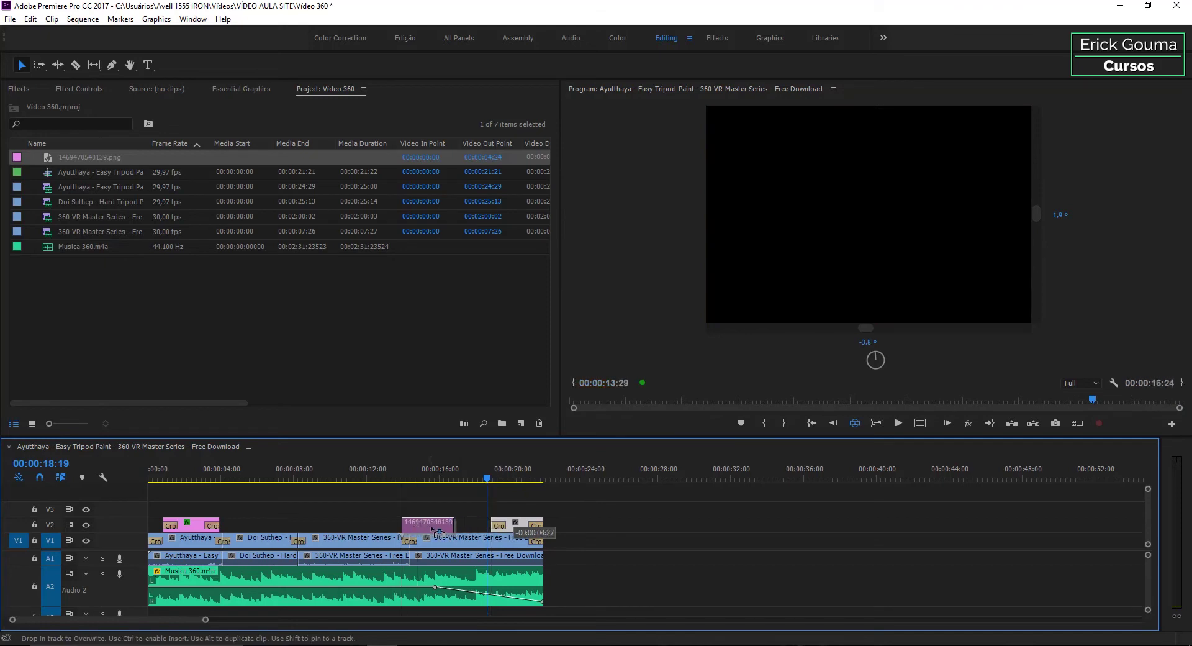
left_click_drag(445, 530, 543, 521)
left_click(420, 478)
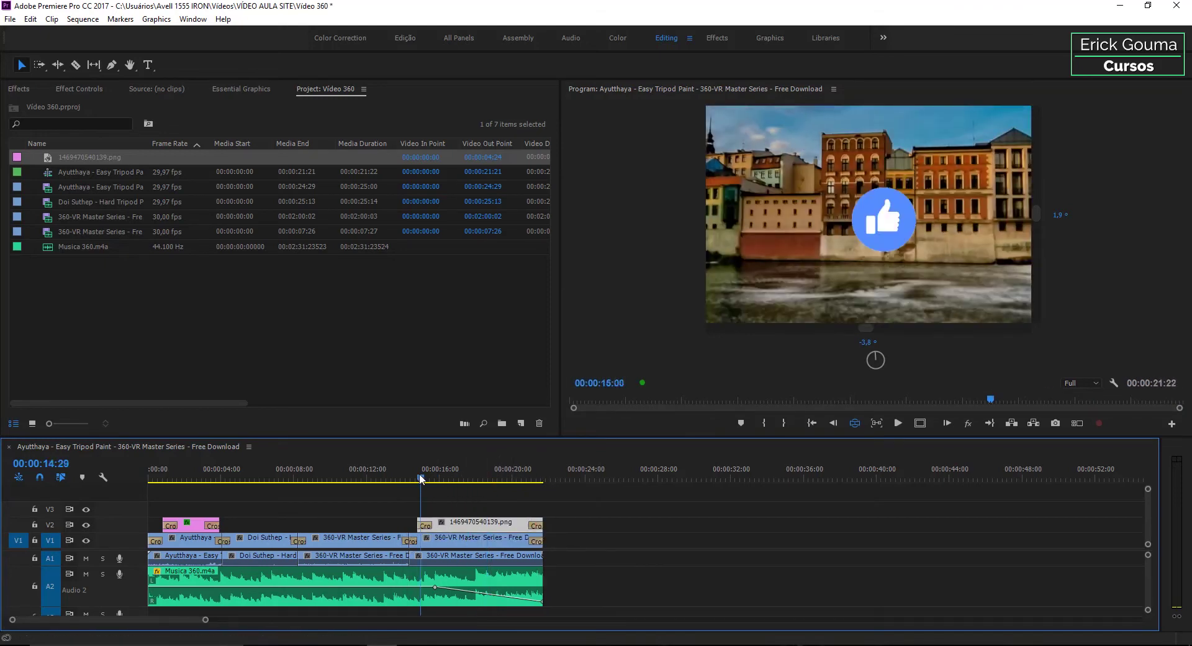
left_click_drag(420, 478, 396, 478)
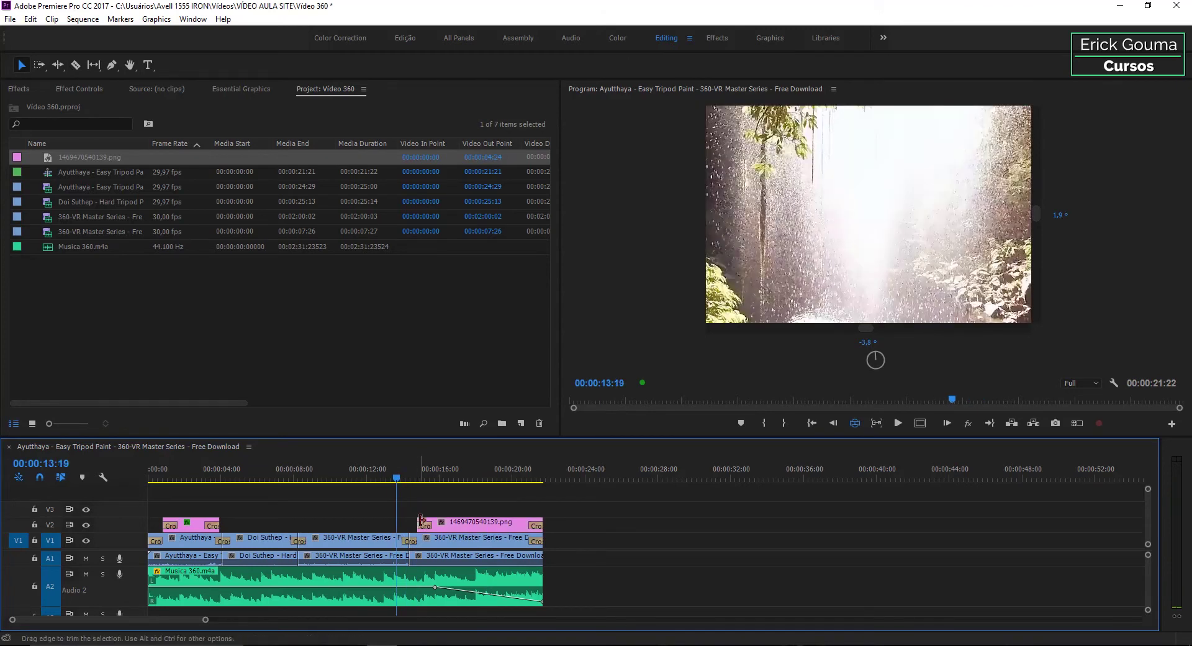
left_click_drag(420, 520, 409, 520)
key("space")
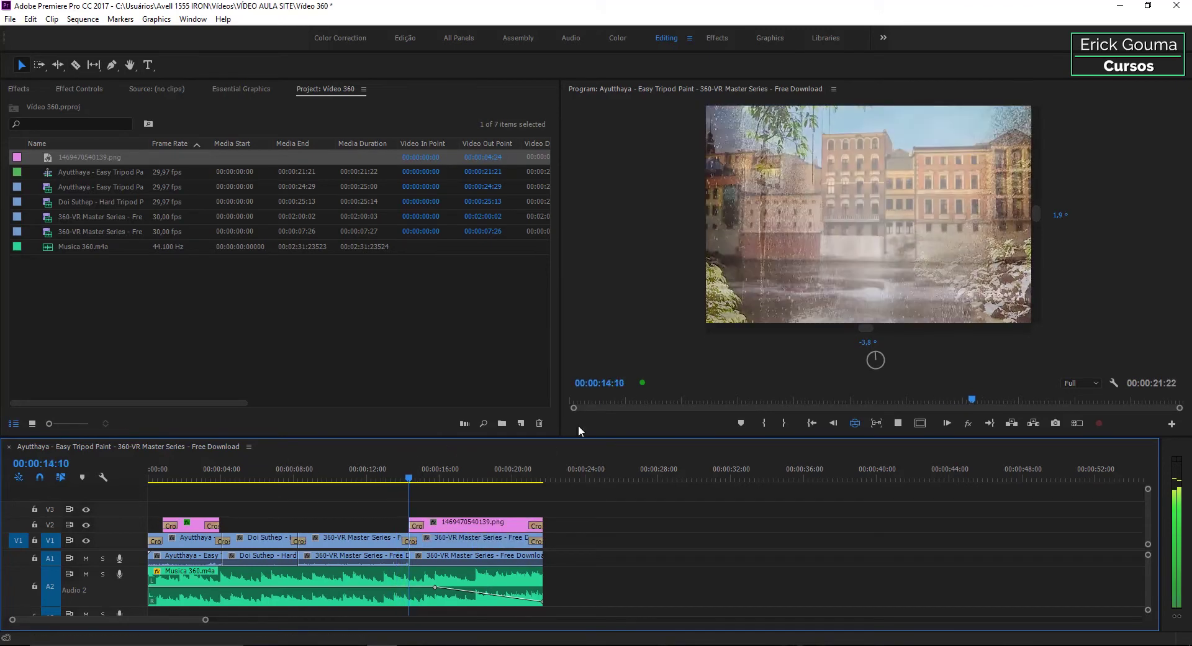
mouse_move(922, 281)
left_mouse_down()
mouse_move(903, 281)
mouse_move(874, 408)
left_mouse_up()
key("space")
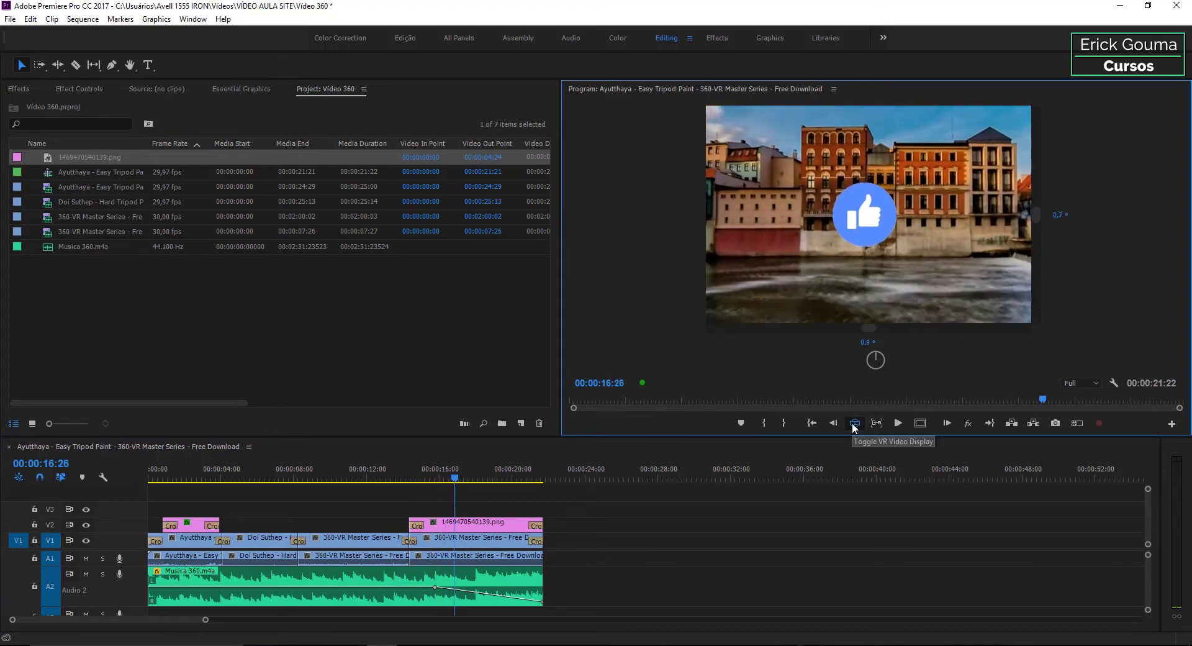
left_click(854, 423)
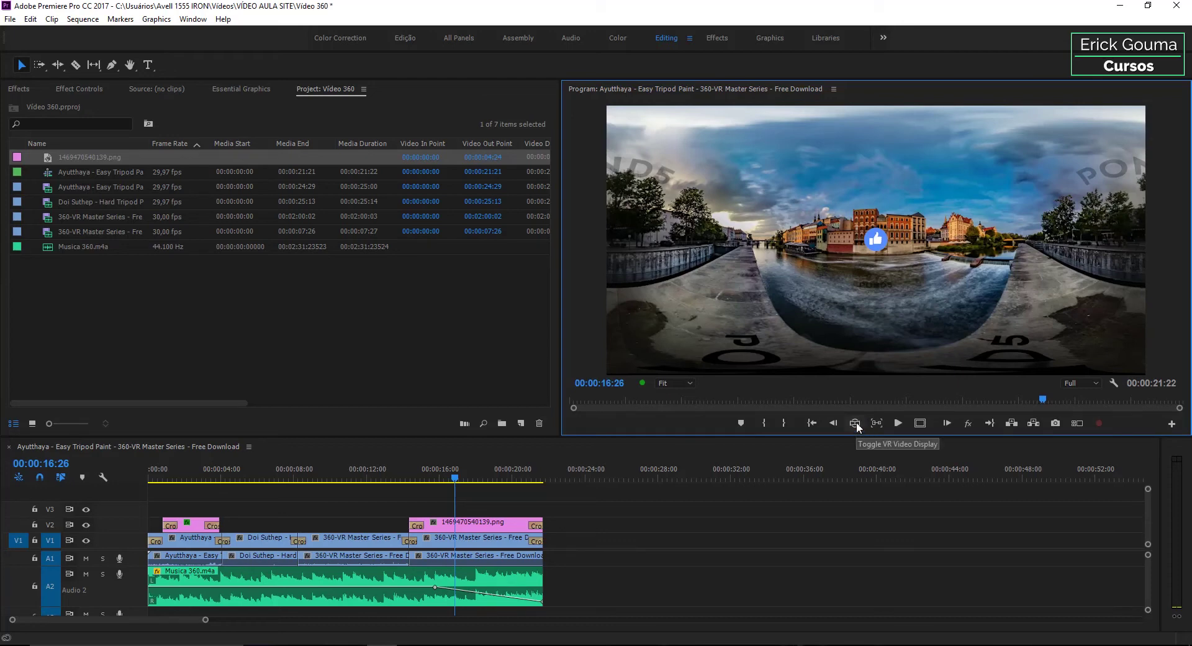
left_click(155, 68)
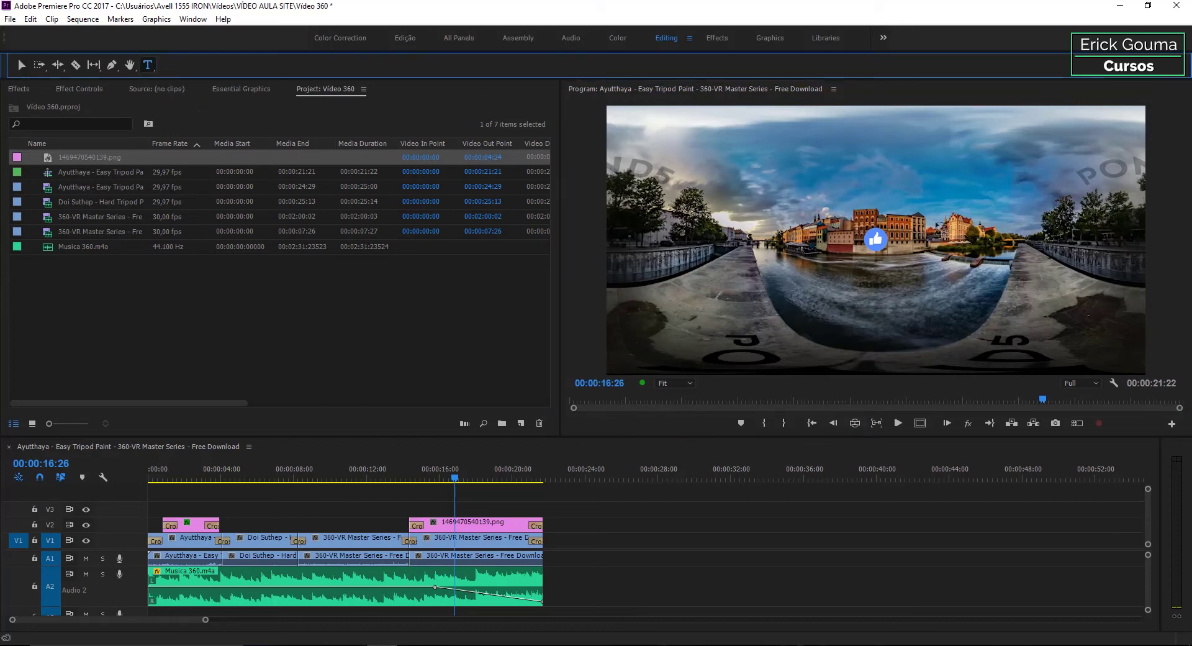
Type the capitalised title 'CURTA A NOSSA PÁGINA' in the Program monitor.
left_click(861, 206)
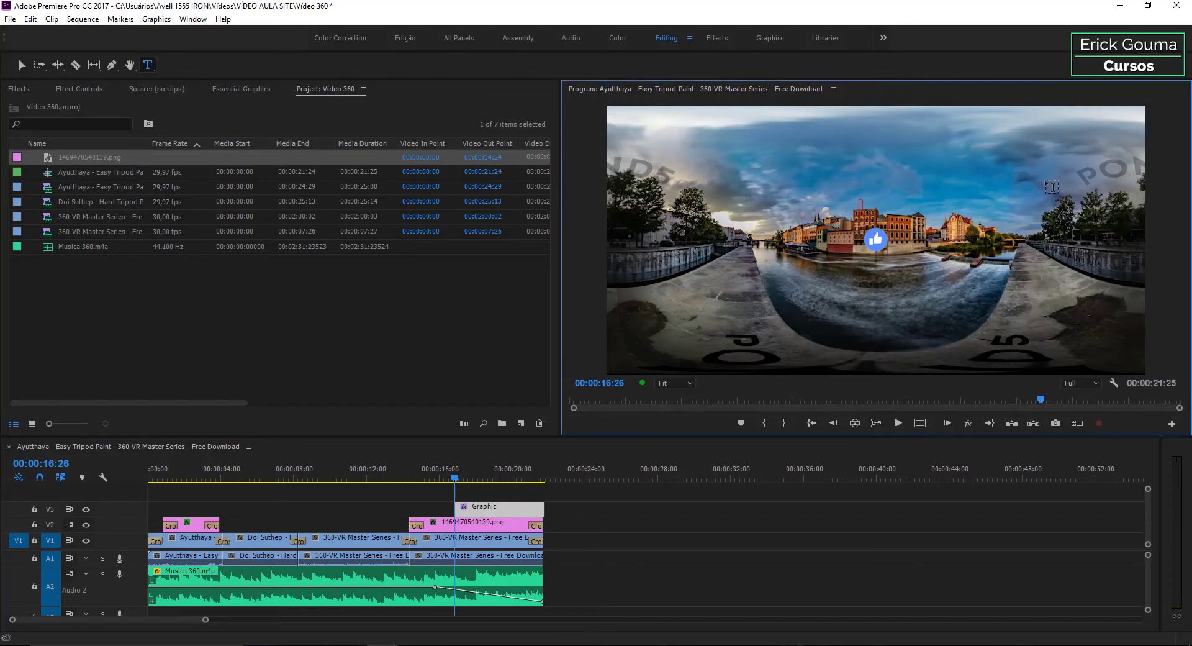
key("Caps_Lock")
type("CURTA")
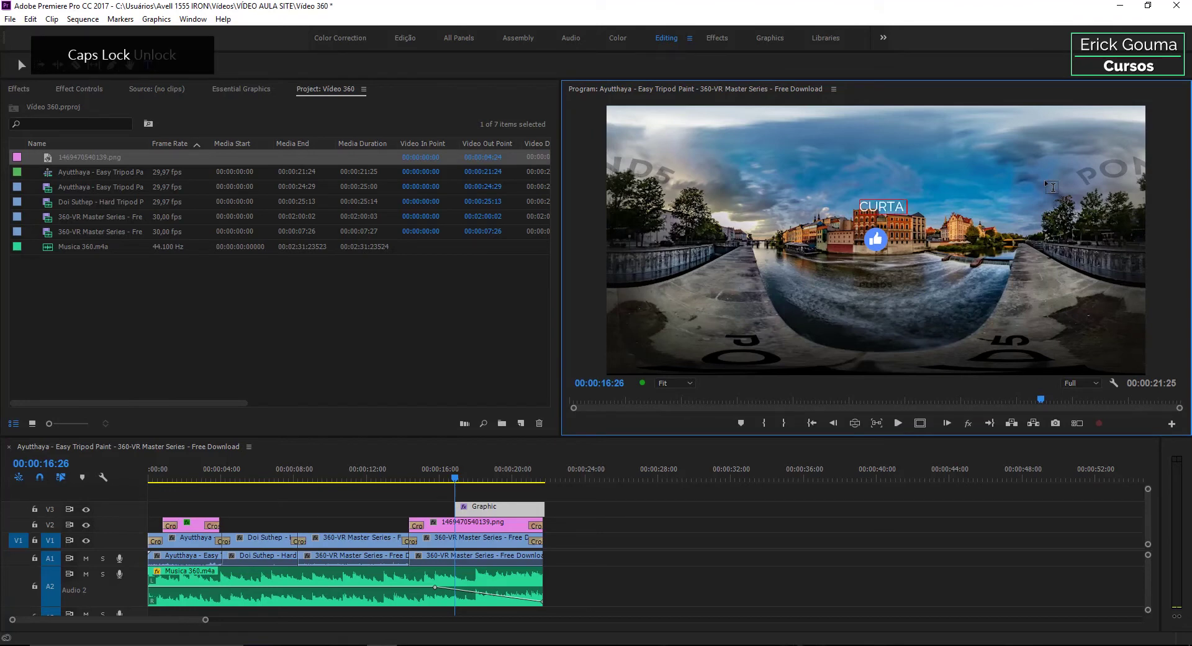
type(" A NOSSA P")
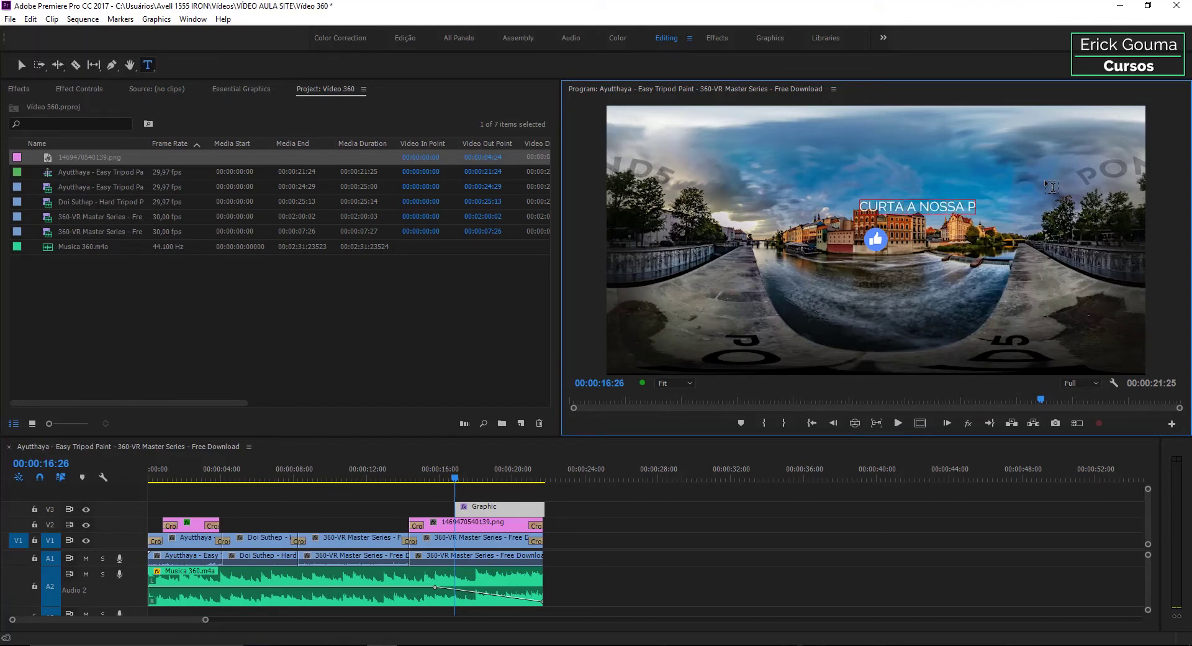
type("ÁGINA")
left_click(23, 64)
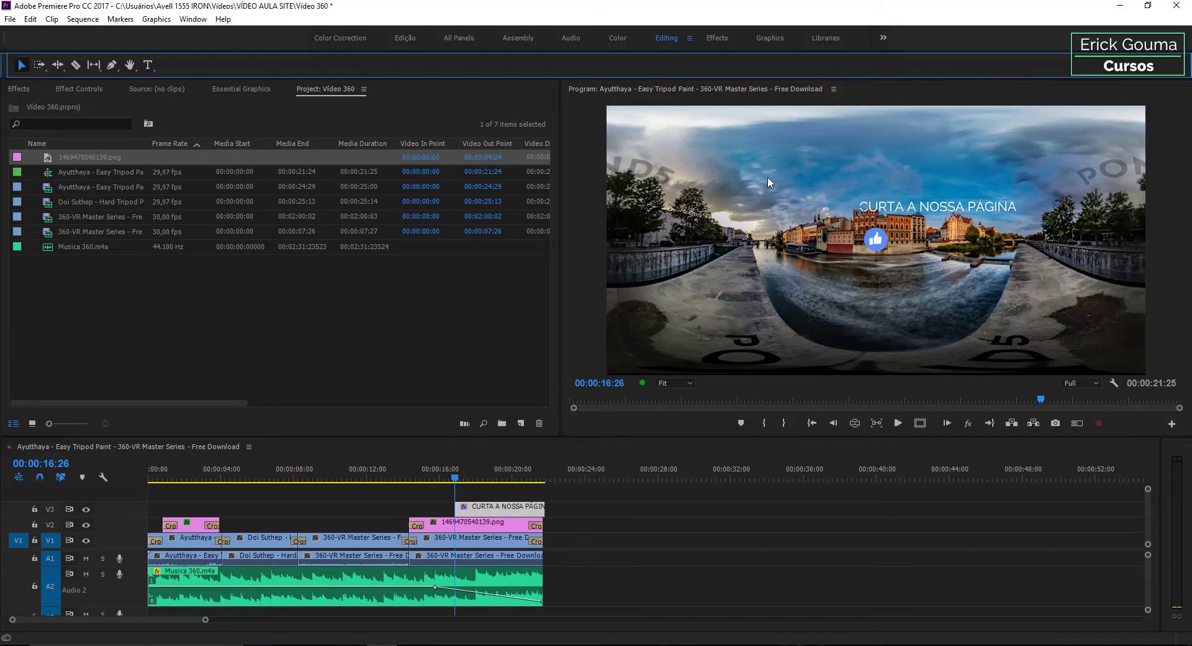
left_click(986, 208)
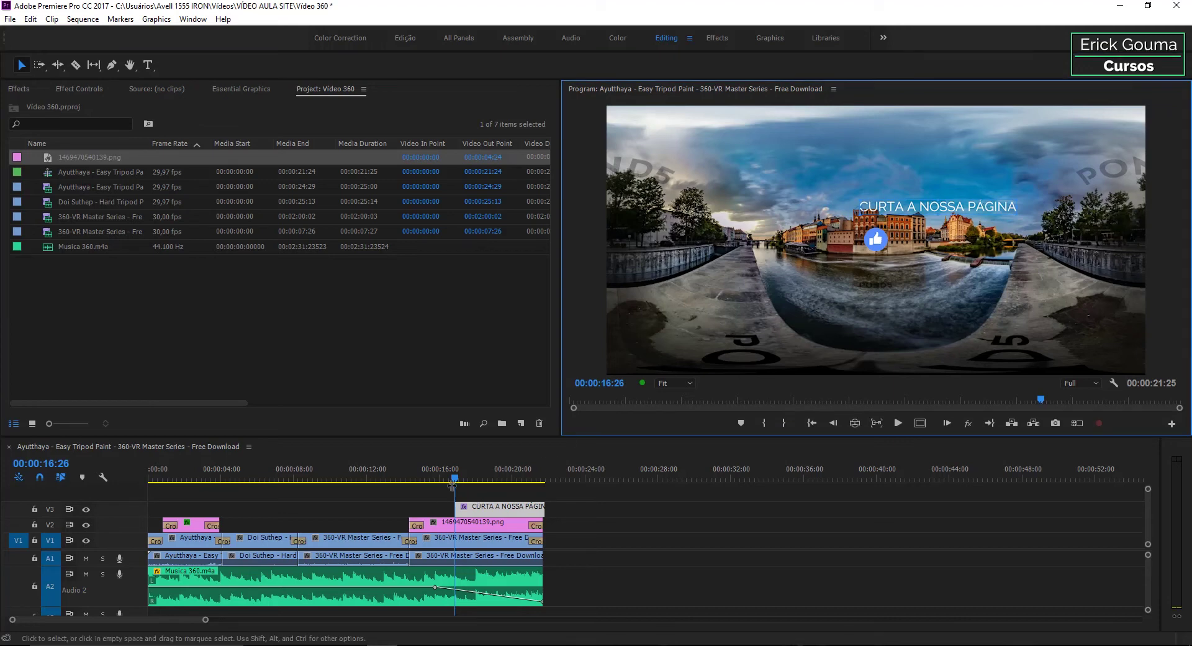
Extend the title clip back to the like icon's start near 14 seconds and check it in VR view.
left_click_drag(456, 507, 409, 508)
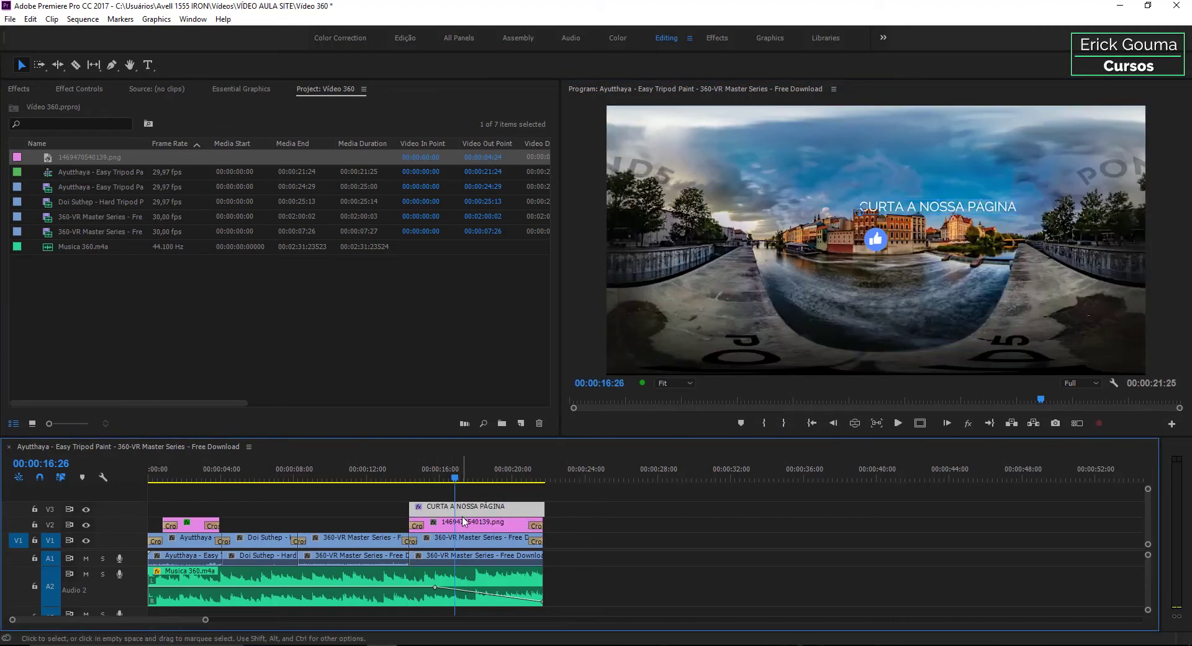
left_click(854, 423)
mouse_move(906, 205)
left_mouse_down()
mouse_move(737, 211)
mouse_move(985, 166)
mouse_move(850, 188)
left_mouse_up()
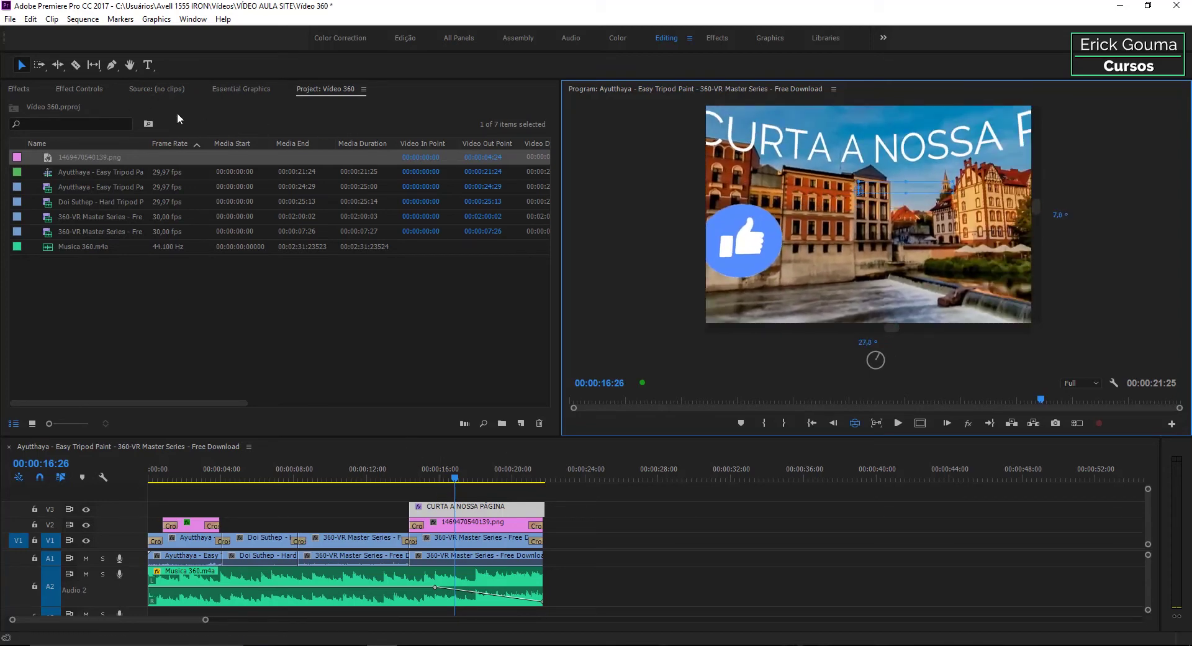
Scale the CURTA A NOSSA PÁGINA title to 26 and position it at 1933, 1219 under the like icon.
left_click(79, 88)
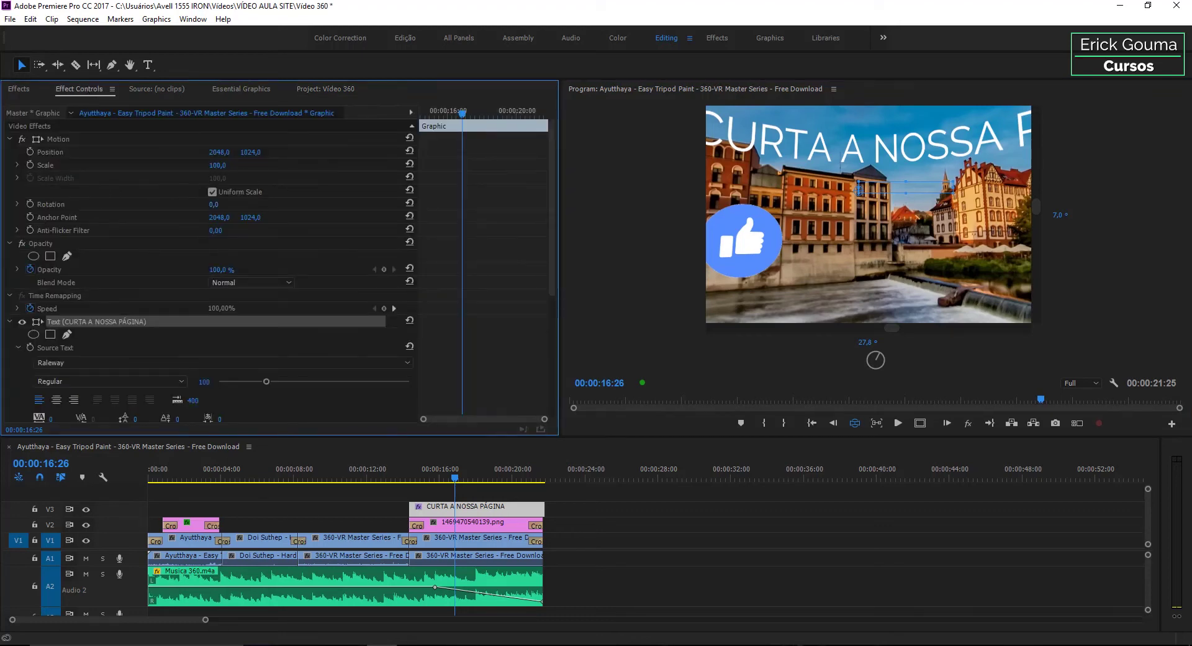
left_click_drag(217, 165, 139, 152)
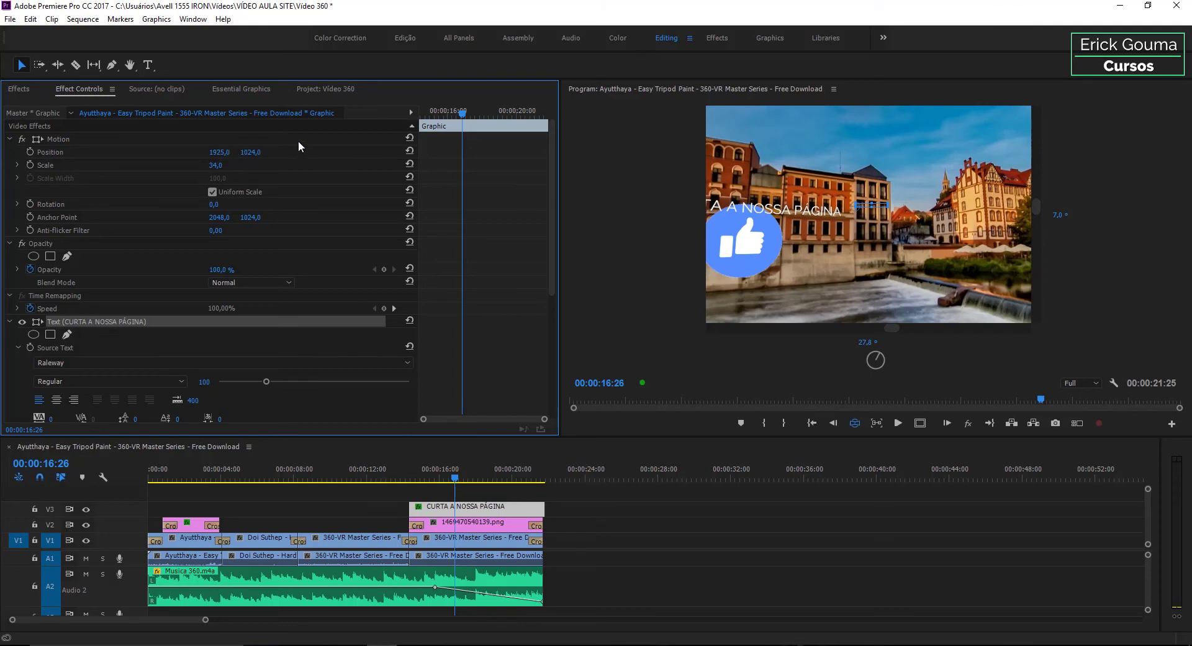
left_click_drag(250, 152, 220, 153)
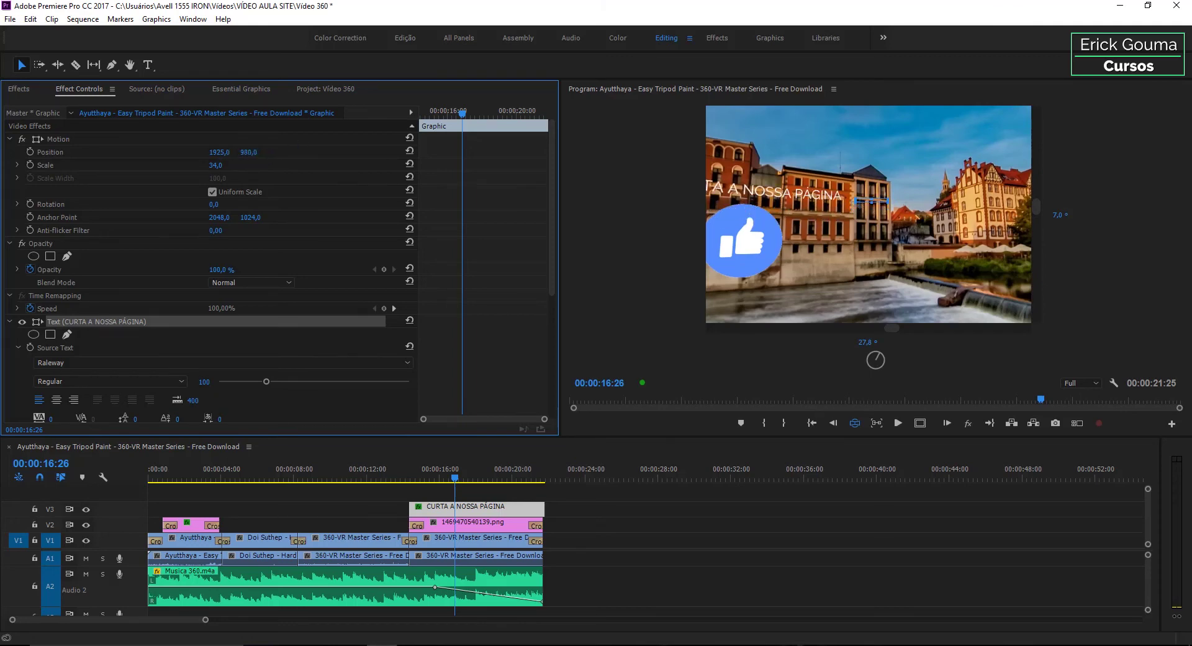
left_click_drag(788, 188, 879, 164)
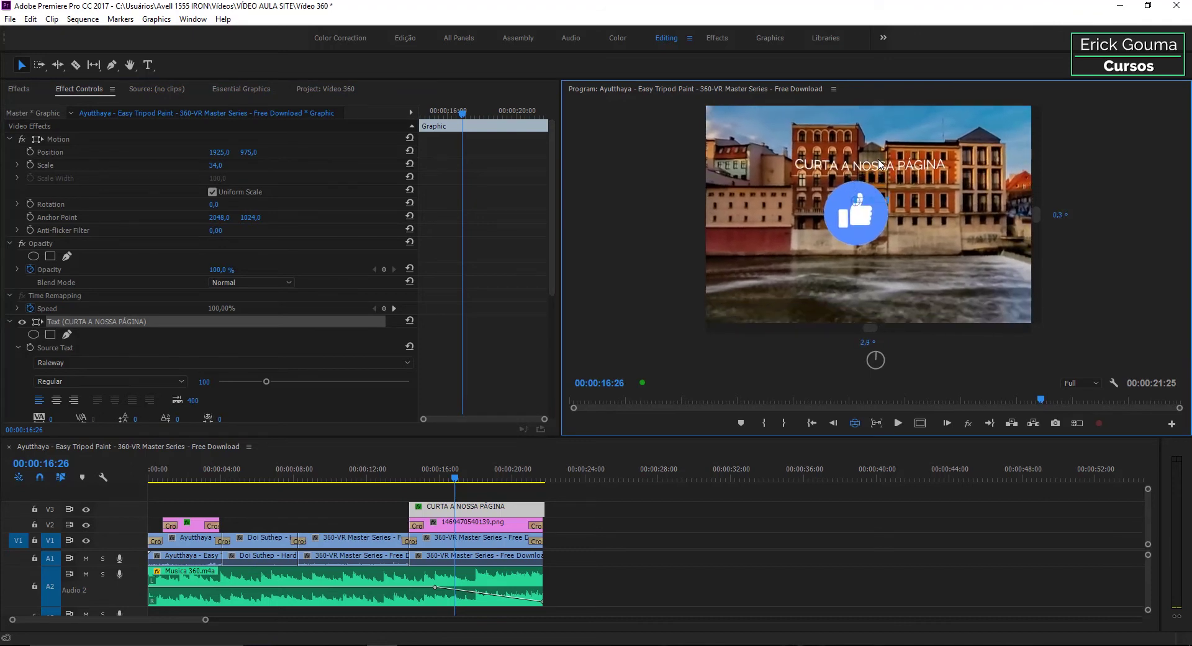
mouse_move(222, 153)
left_mouse_down()
mouse_move(197, 152)
mouse_move(323, 152)
left_mouse_up()
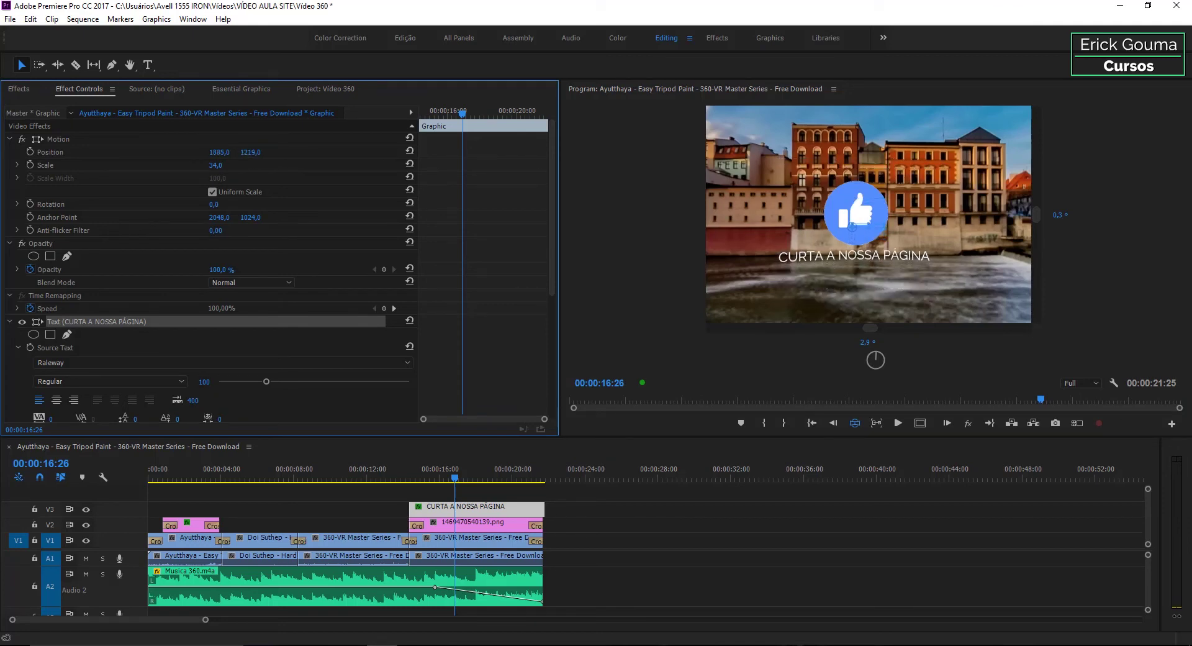
left_click_drag(215, 165, 200, 165)
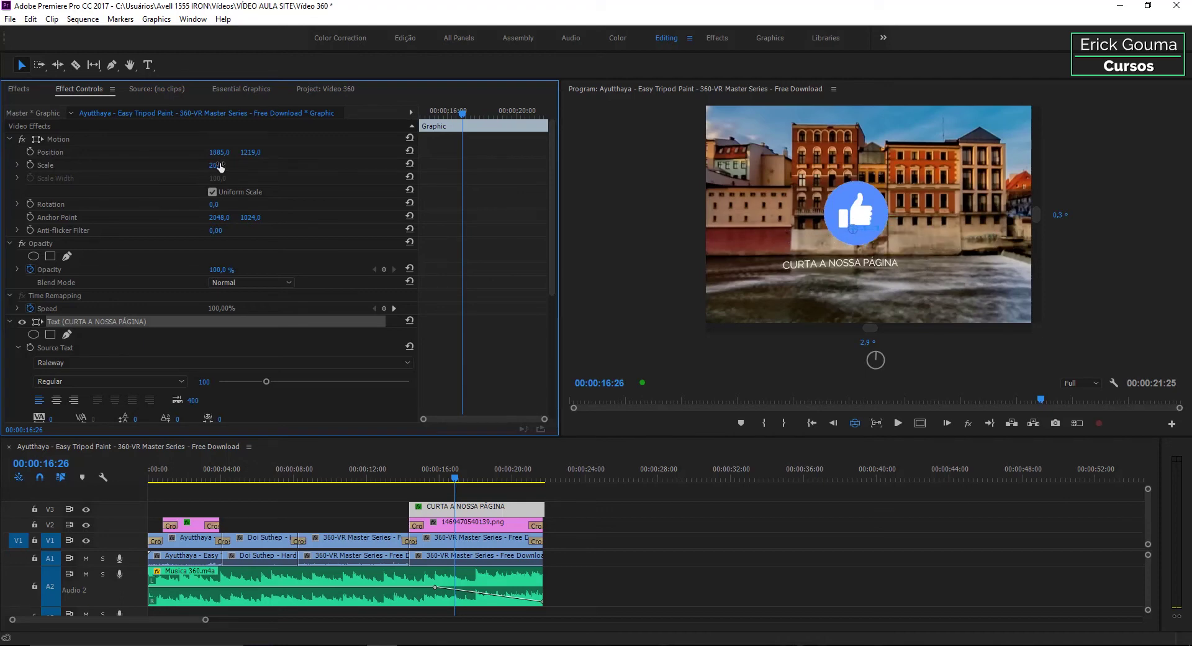
left_click_drag(219, 152, 234, 152)
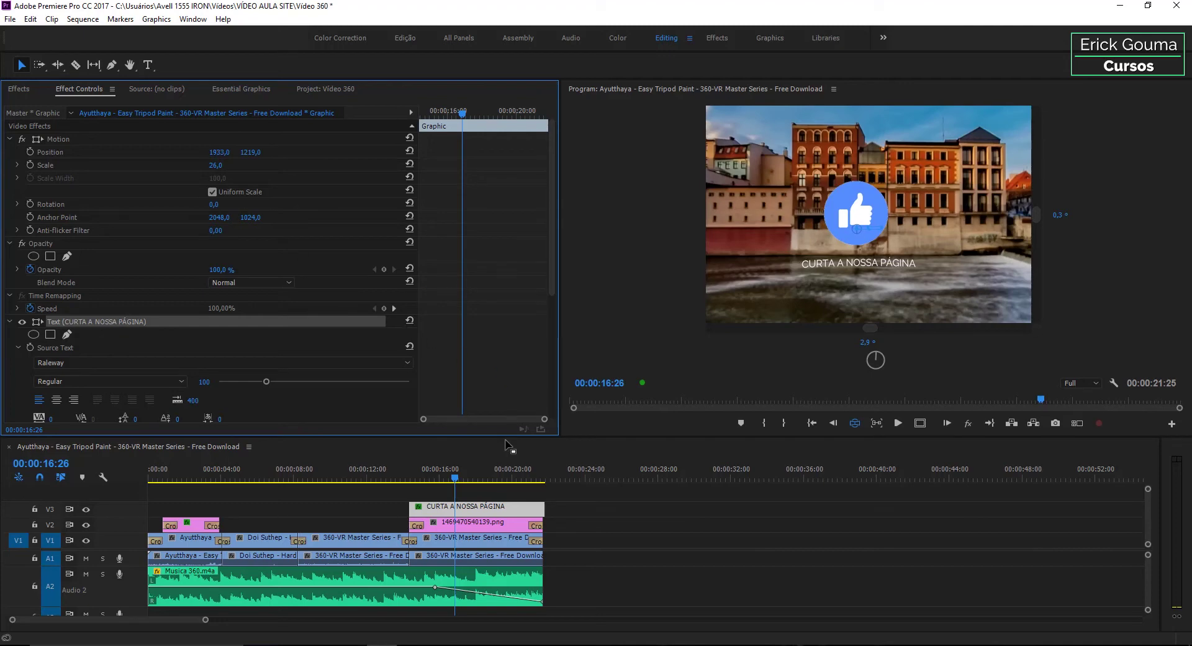
left_click(450, 496)
Add default cross dissolves to both ends of the title and preview it in VR.
left_click(438, 506)
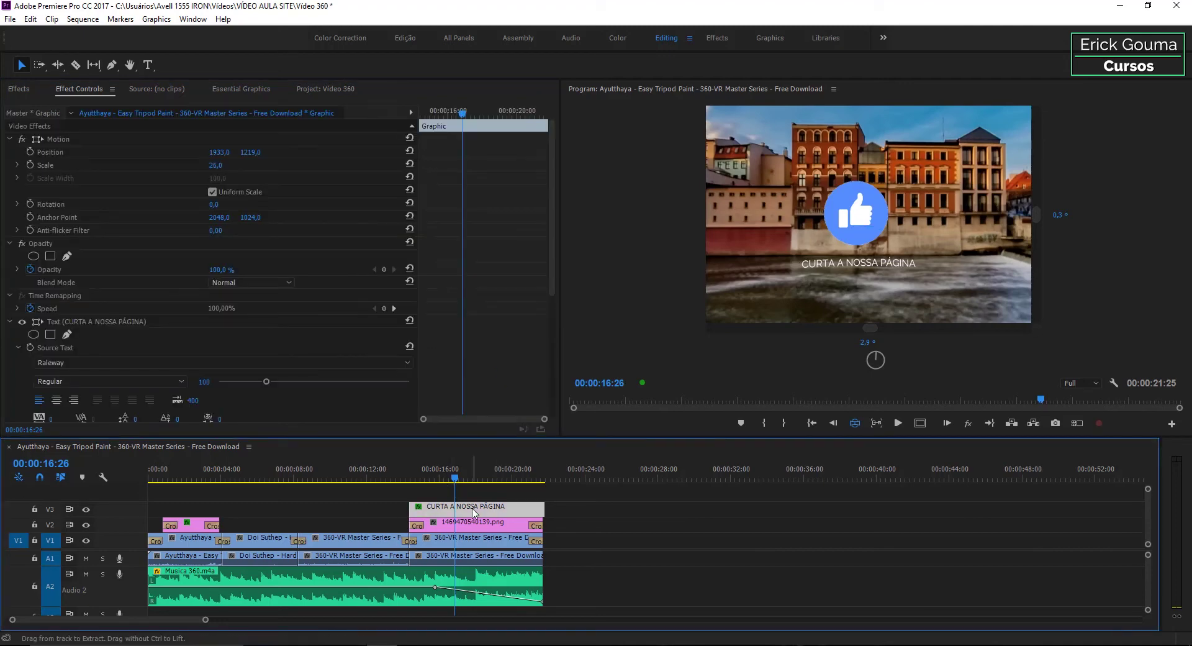
key("ctrl+d")
key("Up")
key("space")
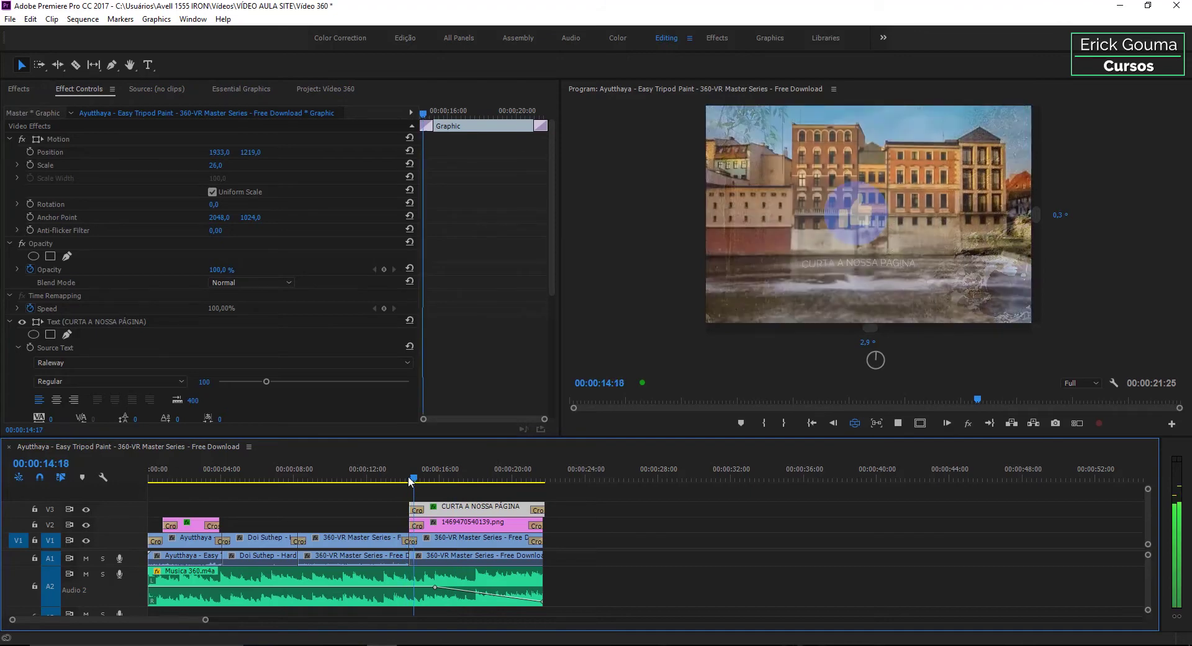
mouse_move(937, 235)
left_mouse_down()
mouse_move(825, 215)
mouse_move(714, 232)
mouse_move(773, 231)
left_mouse_up()
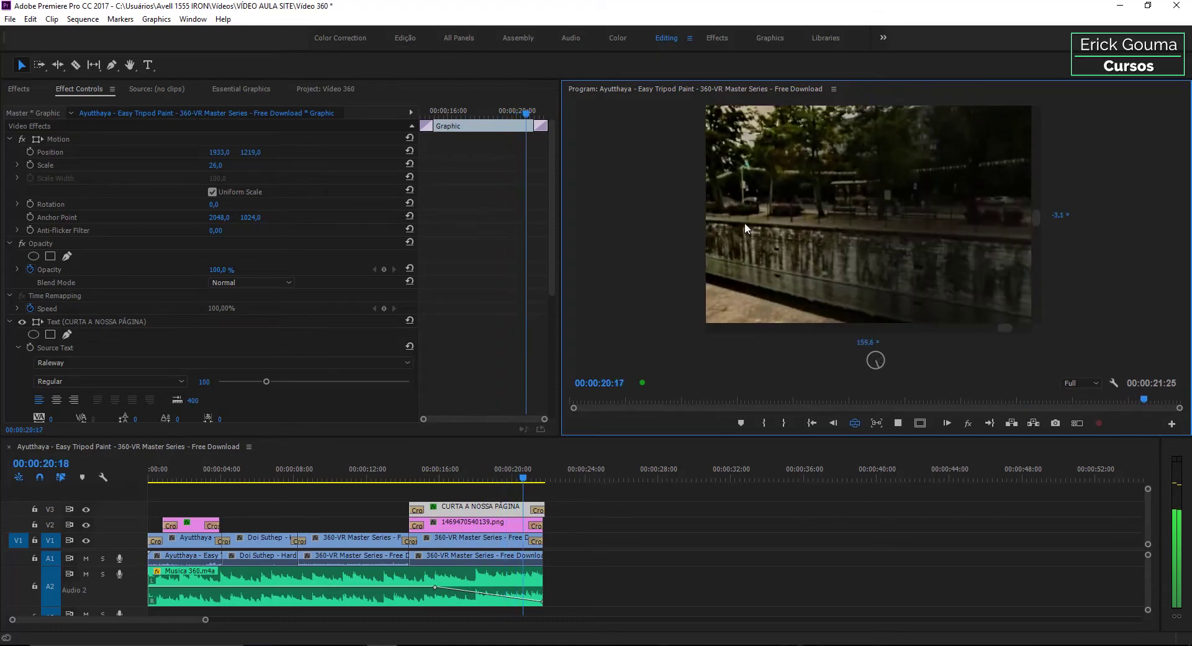
left_click(462, 463)
mouse_move(911, 245)
left_mouse_down()
mouse_move(936, 290)
mouse_move(831, 225)
left_mouse_up()
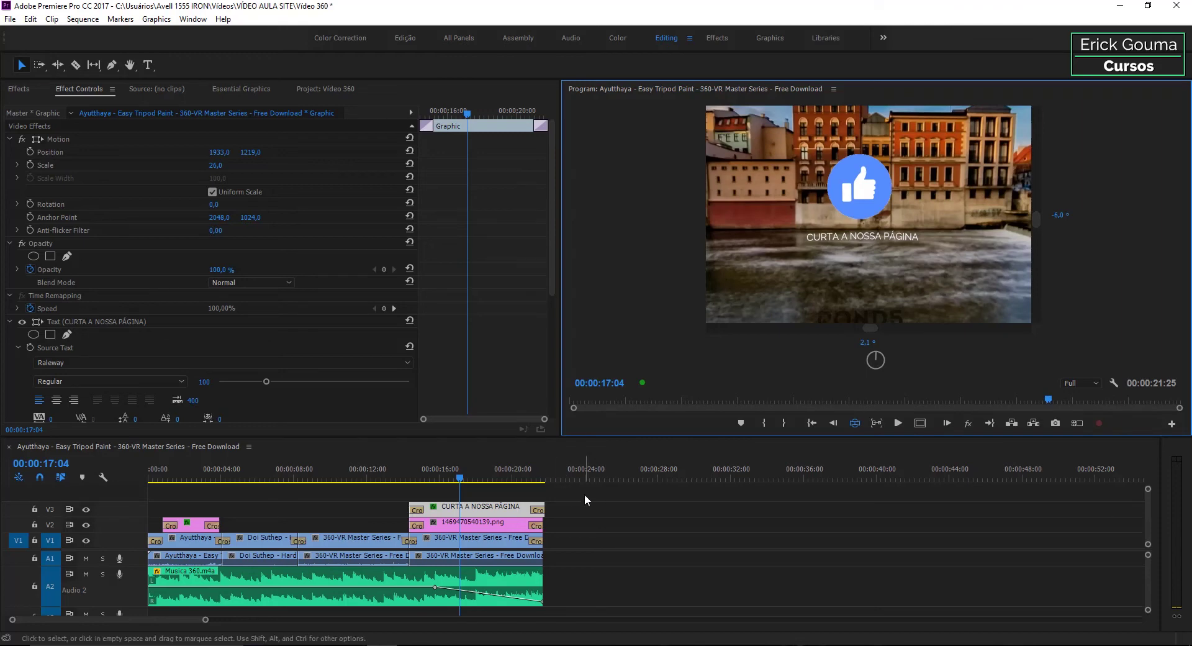
Trim the V1–V3 clip ends three frames to 00:00:21:22 and replay the sequence in VR.
left_click_drag(545, 508, 543, 508)
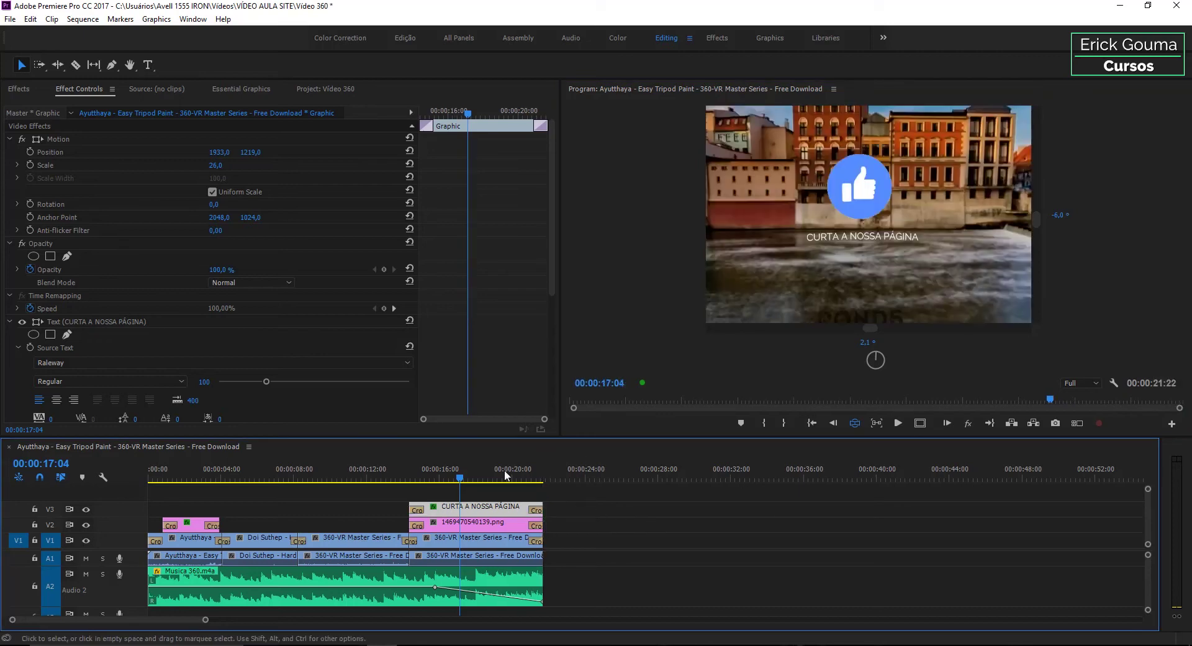
key("Home")
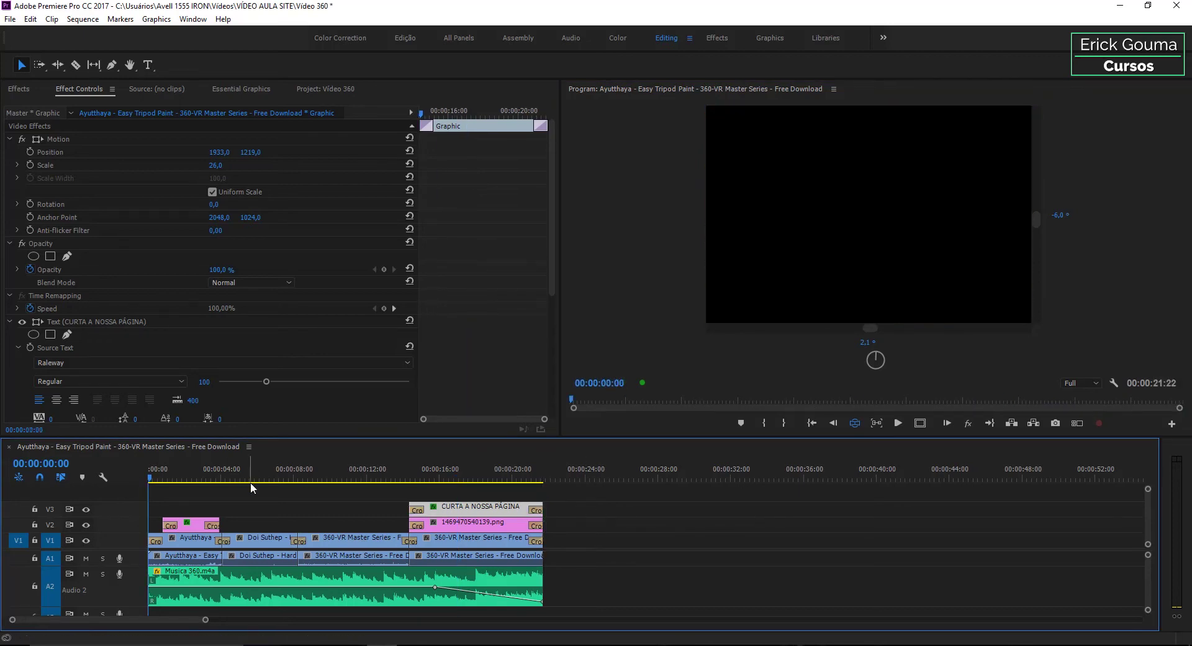
key("space")
key("space")
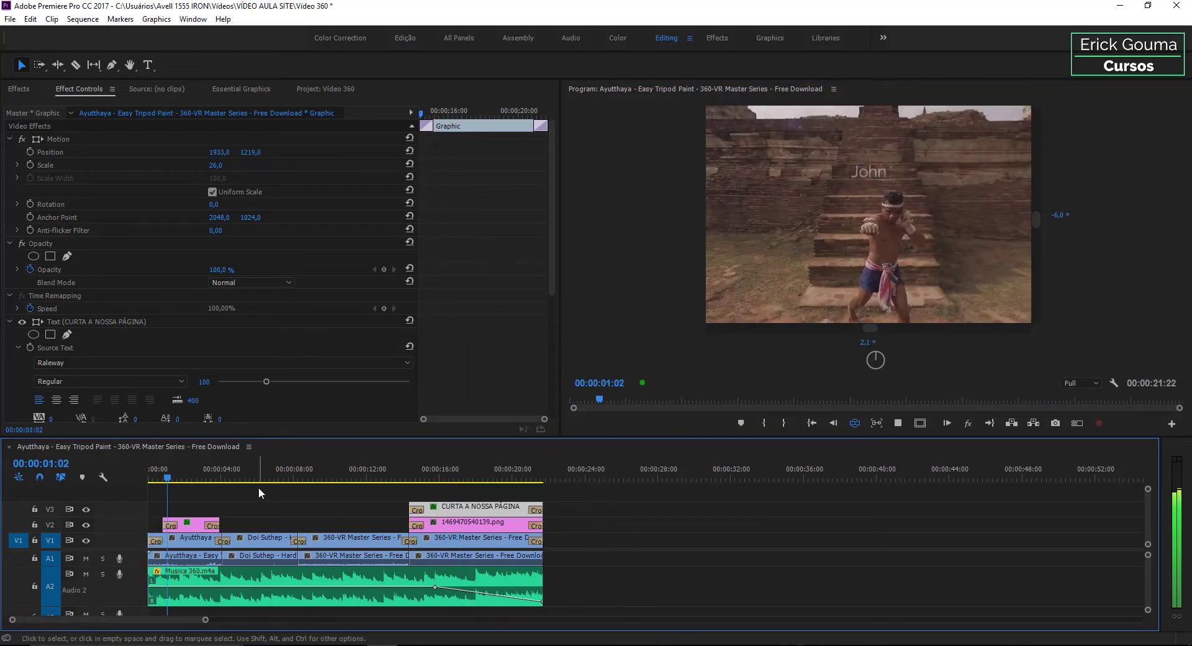
left_click(810, 227)
left_click_drag(810, 225, 724, 208)
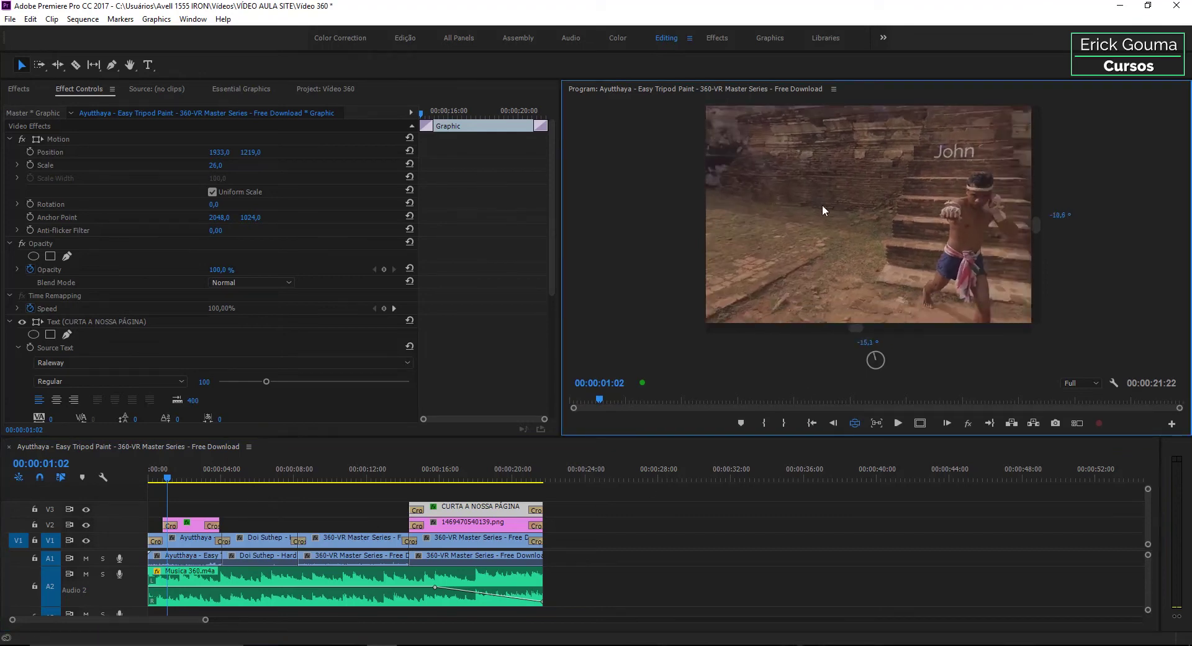
left_click(243, 473)
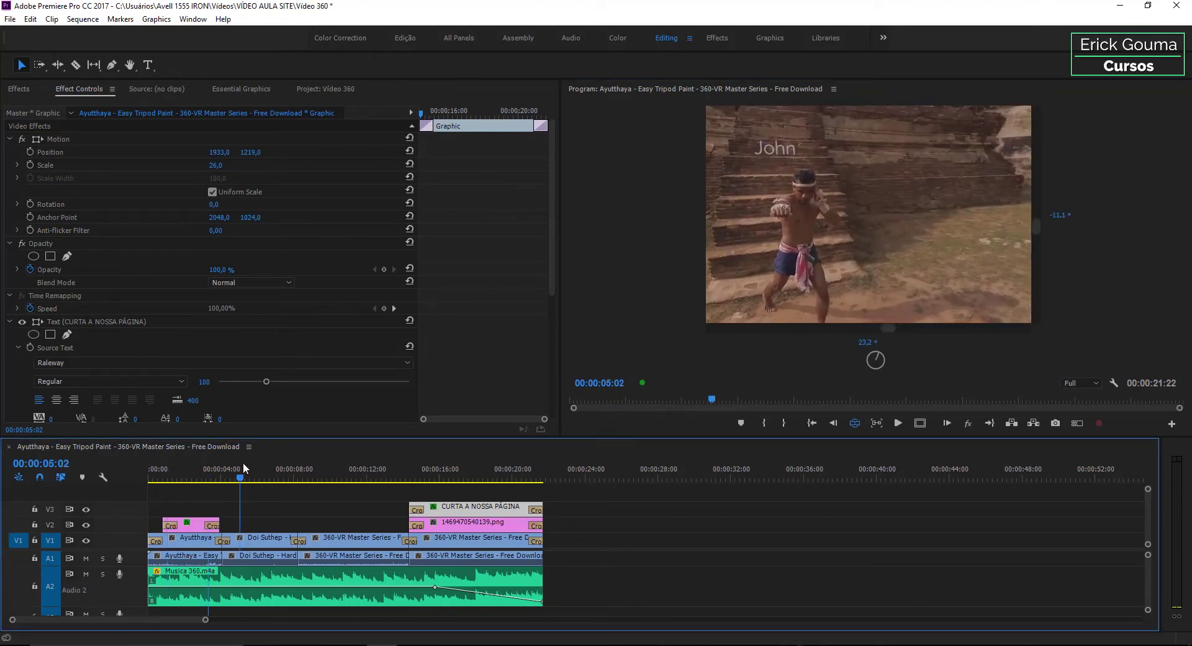
mouse_move(839, 286)
left_mouse_down()
mouse_move(877, 287)
mouse_move(826, 291)
left_mouse_up()
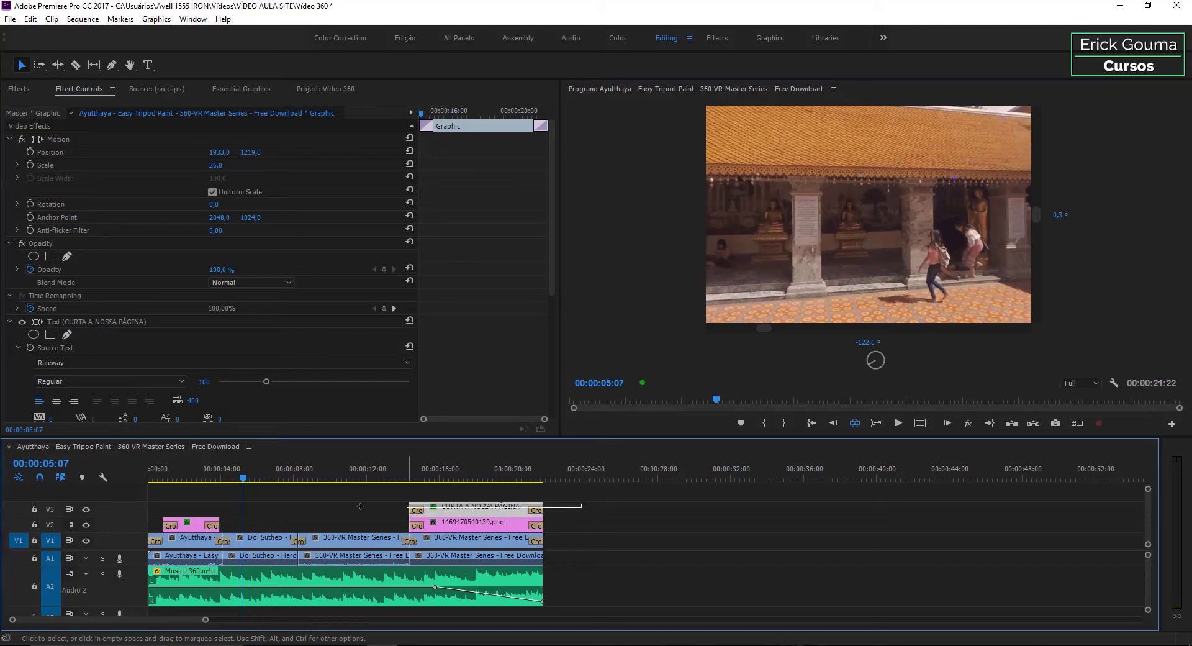
Move the icon and title clips up one track and create a new adjustment layer.
mouse_move(582, 503)
left_mouse_down()
mouse_move(177, 523)
mouse_move(192, 499)
mouse_move(148, 479)
left_mouse_up()
left_click(151, 479)
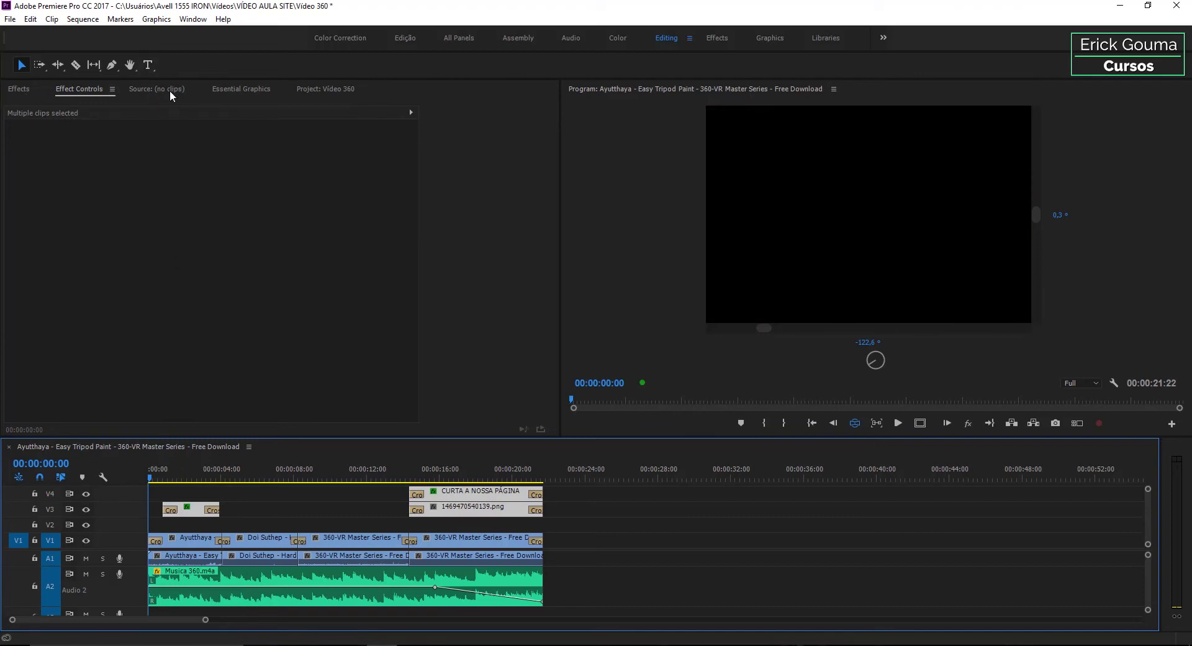
left_click(347, 94)
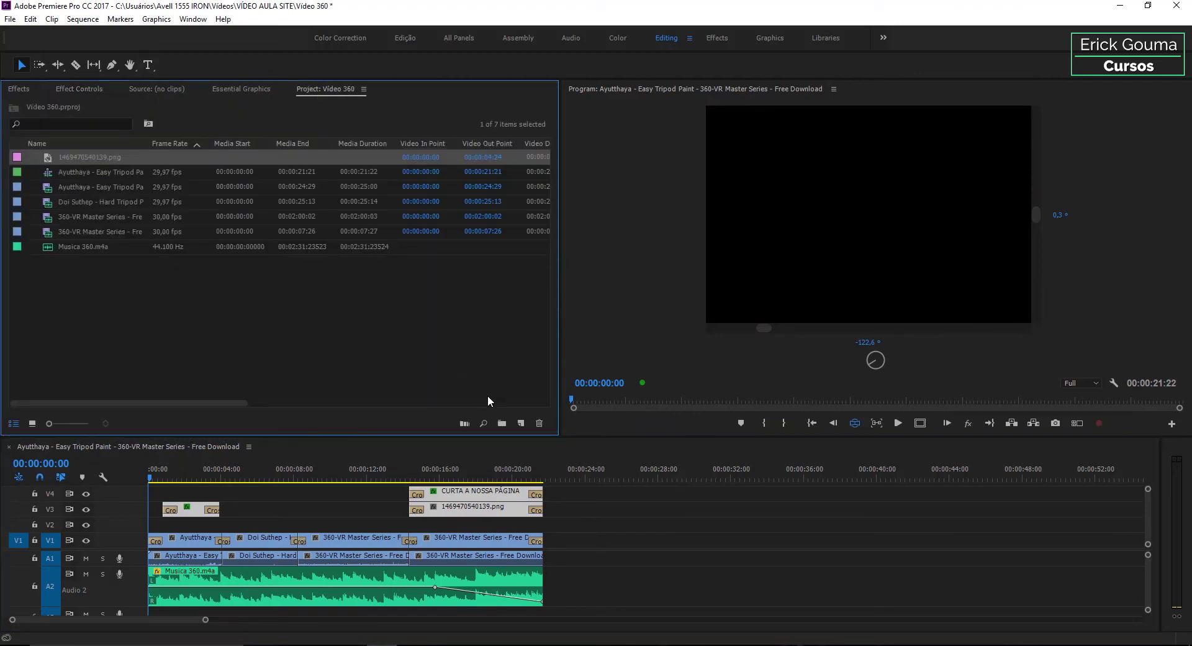
left_click(522, 427)
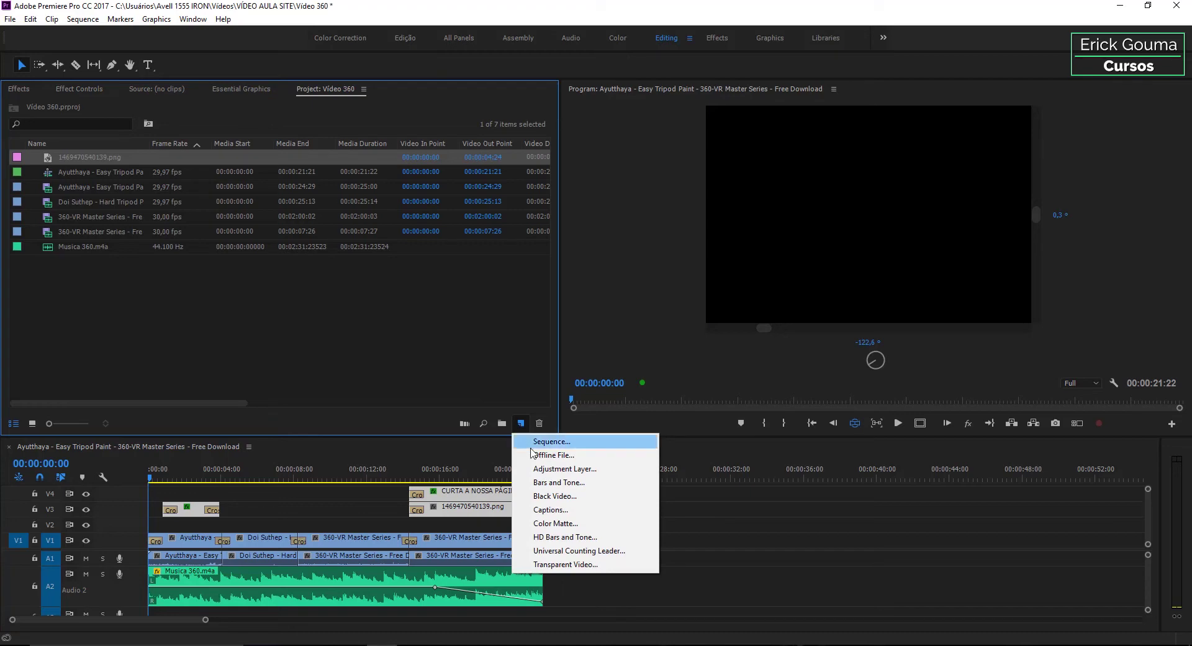
left_click(549, 470)
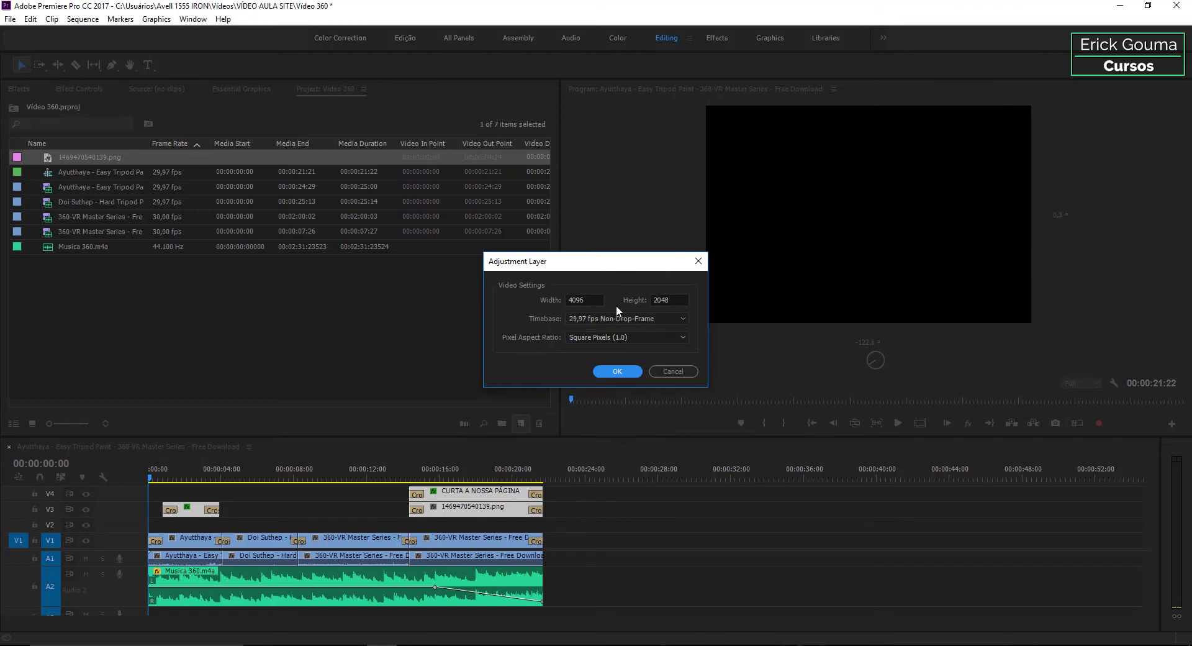
left_click(617, 371)
Place the adjustment layer at the start of V2, extend it to the end, and add dissolves.
left_click_drag(35, 173, 137, 527)
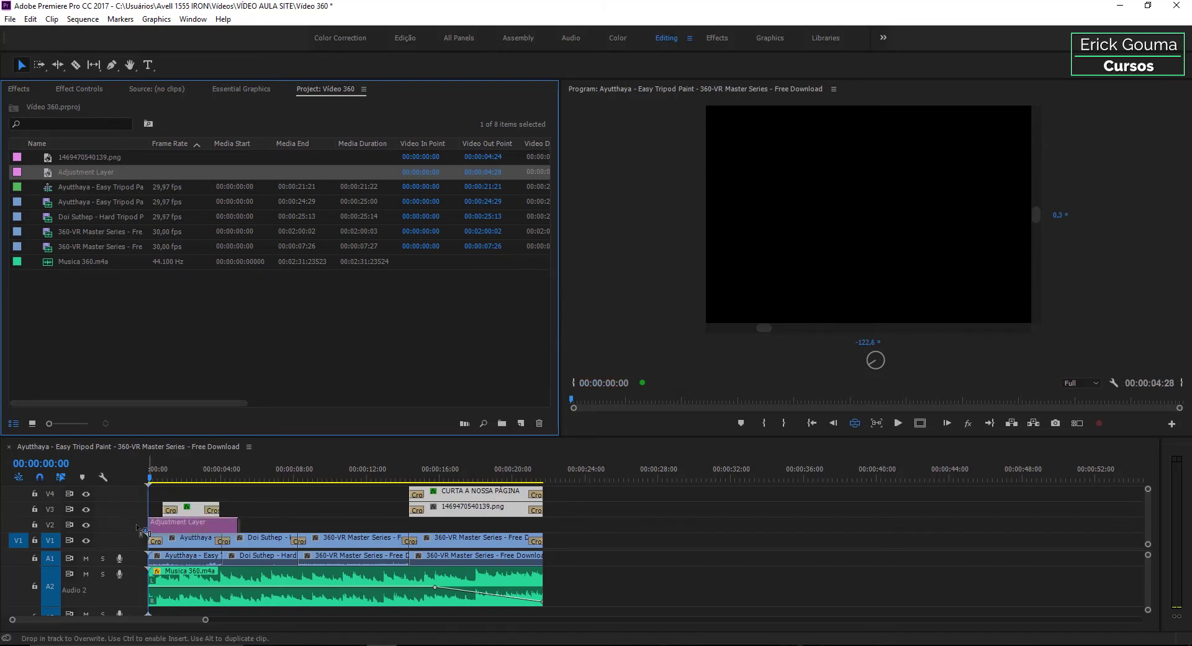
left_click_drag(140, 530, 141, 529)
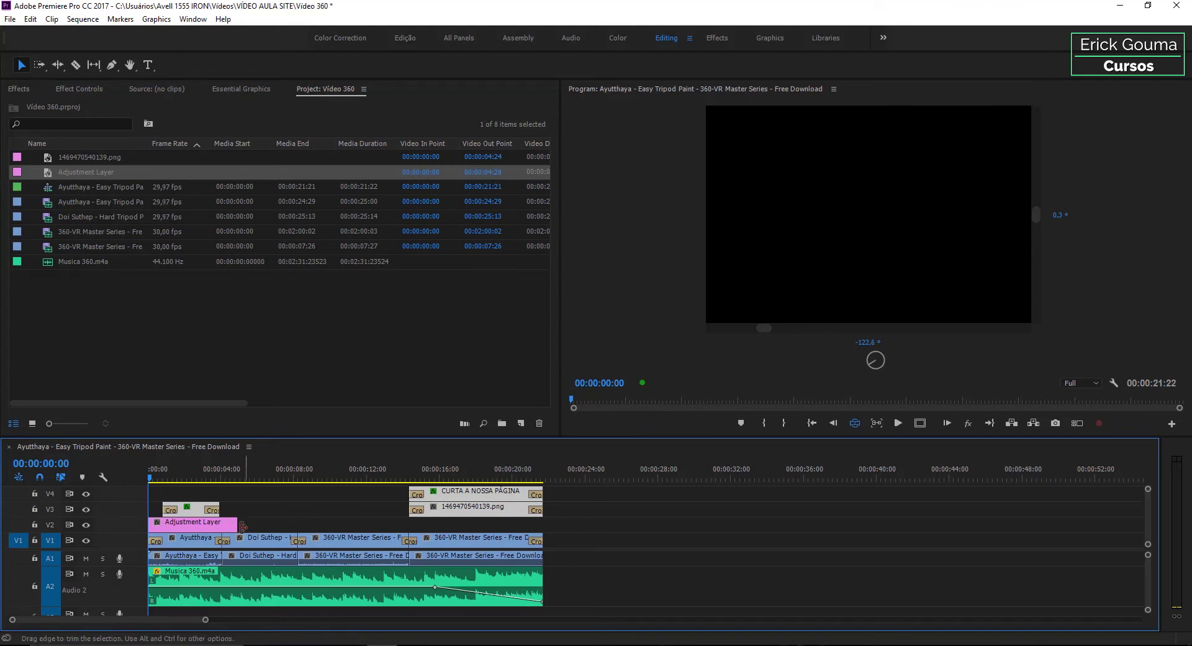
left_click_drag(236, 524, 543, 524)
left_click(445, 527)
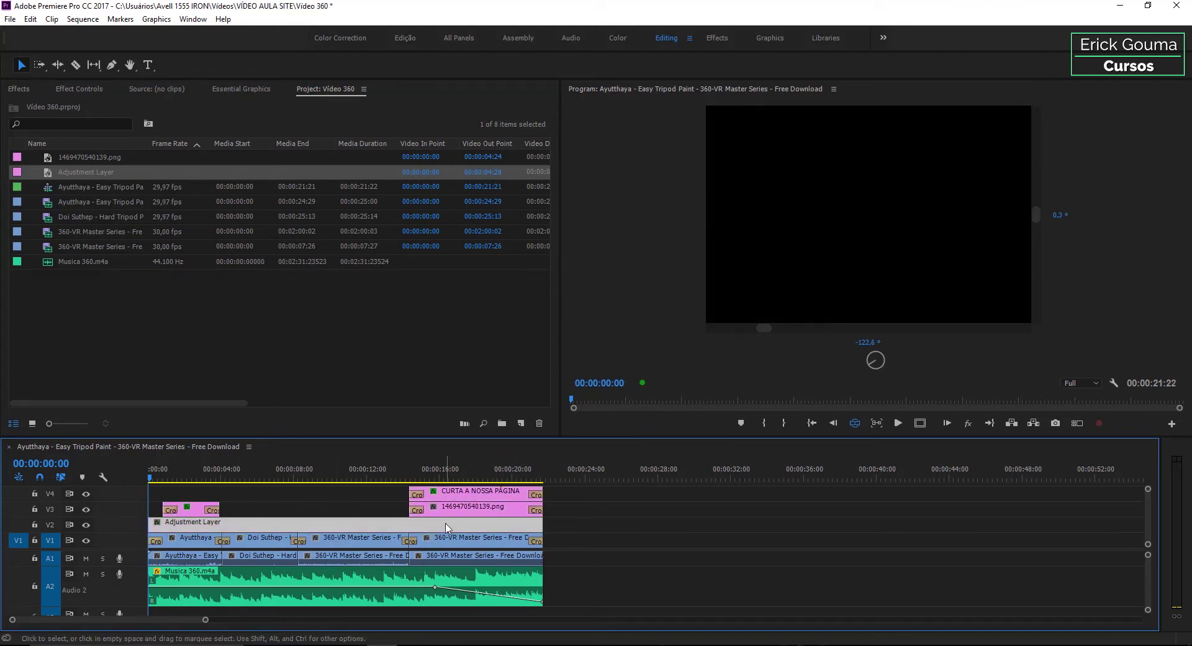
key("ctrl+d")
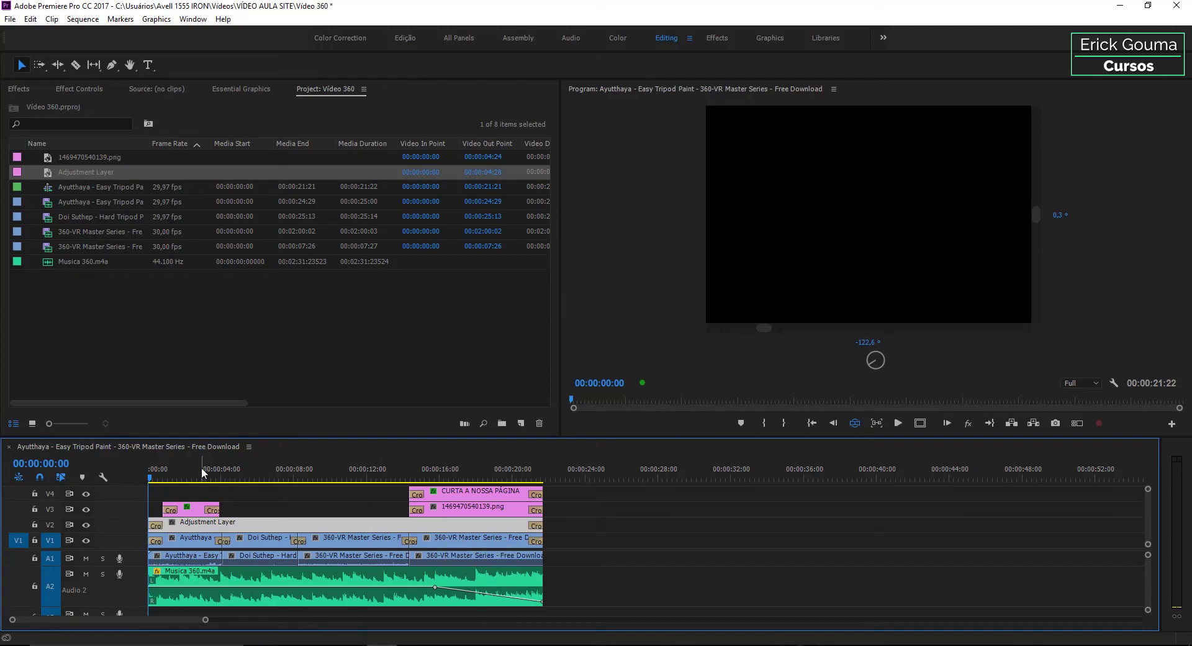
Show the Effects panel with the Video Transitions group collapsed.
mouse_move(202, 467)
left_mouse_down()
mouse_move(225, 473)
mouse_move(196, 477)
left_mouse_up()
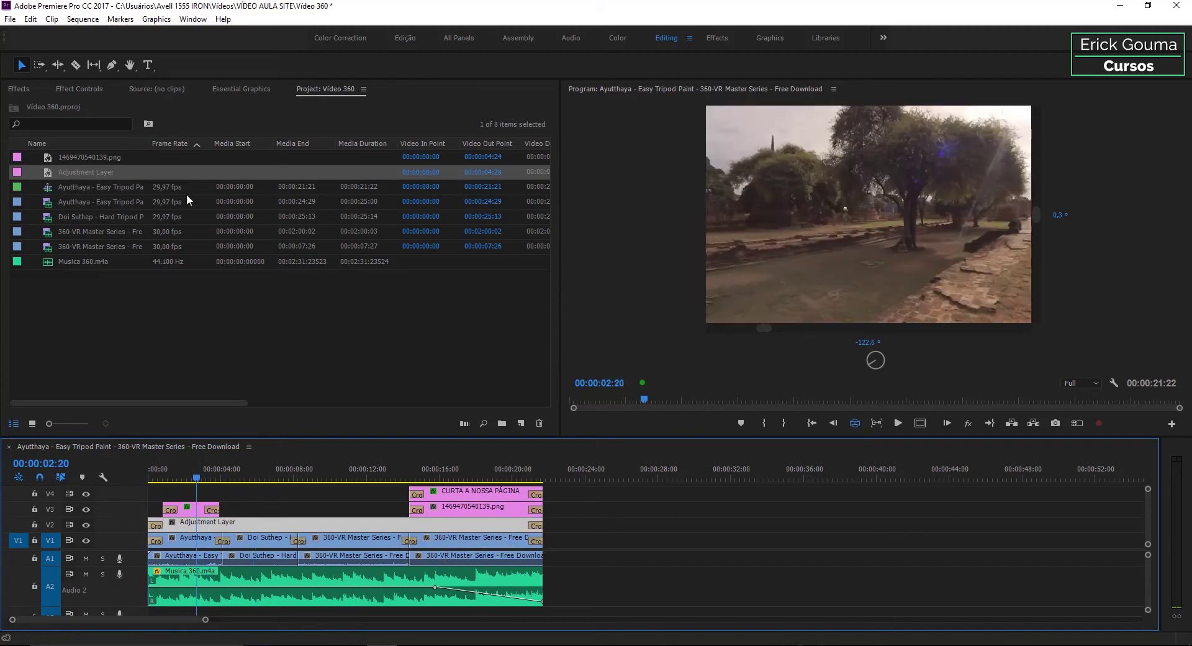
left_click(19, 89)
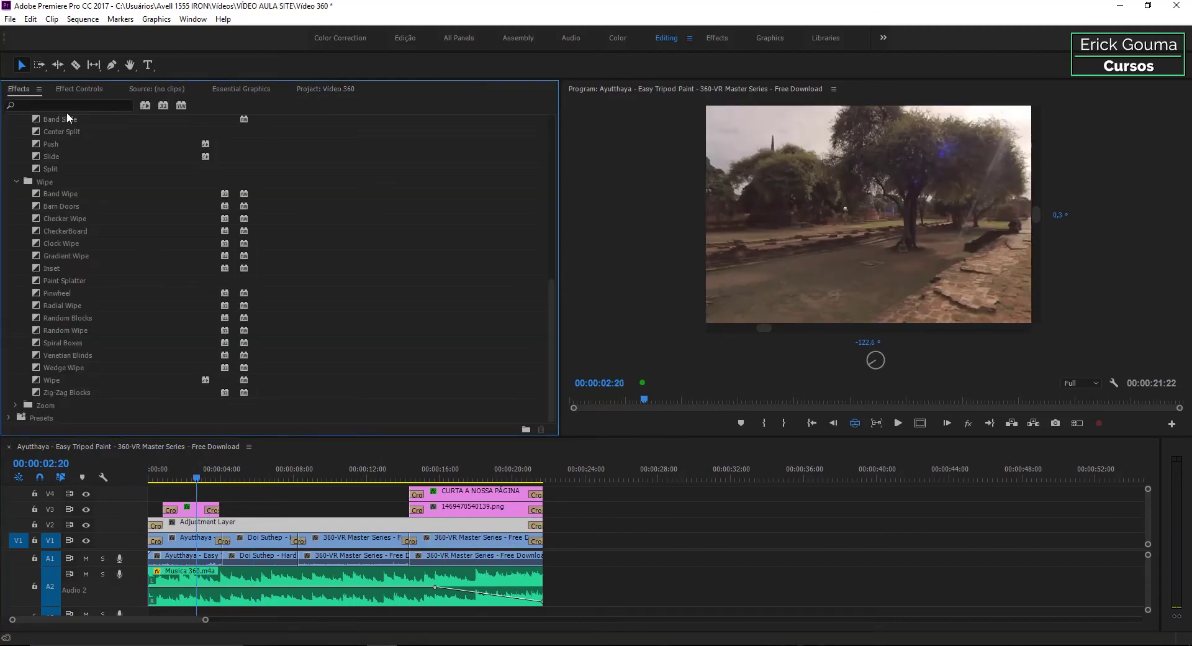
scroll(76, 206, "up", 3)
scroll(75, 206, "up", 3)
scroll(76, 206, "up", 3)
scroll(33, 185, "up", 2)
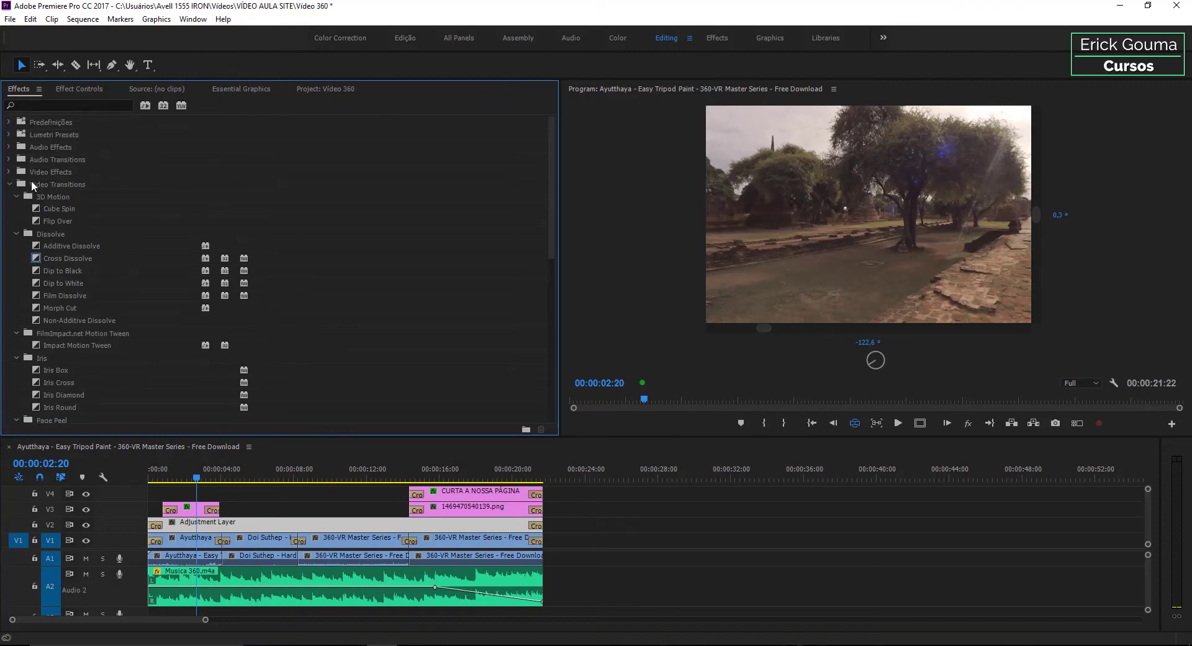
left_click(9, 184)
left_click(66, 104)
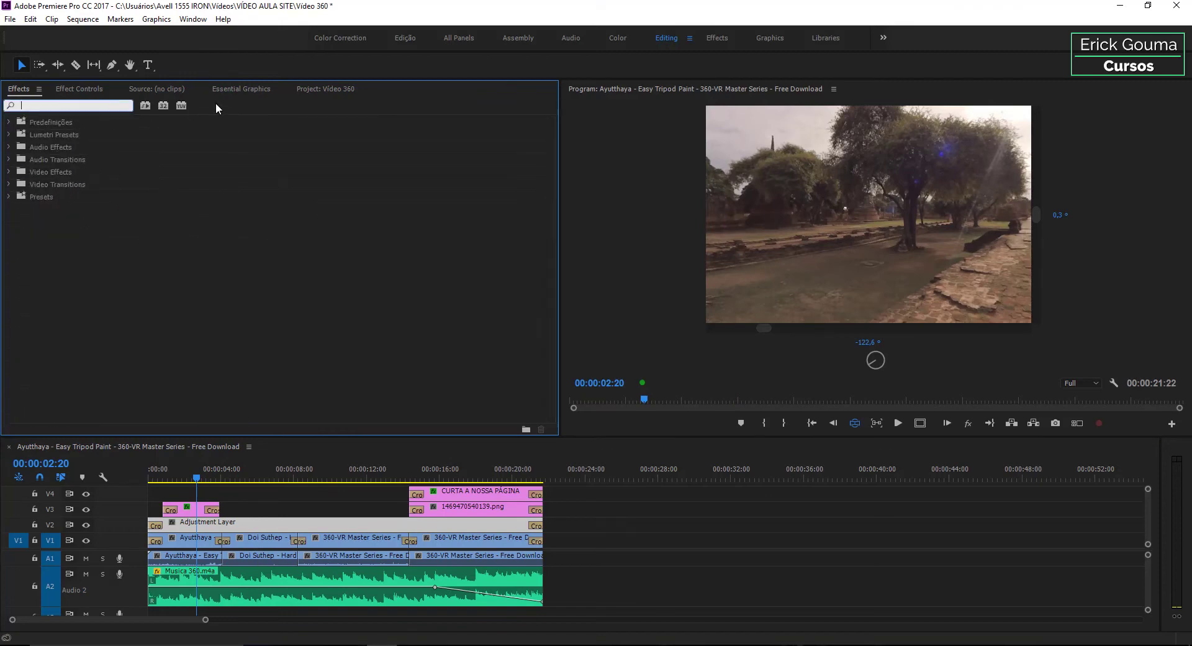
Search effects for 'WHITE' and drag Black & White onto the V2 adjustment layer.
left_click(169, 524)
left_click(68, 103)
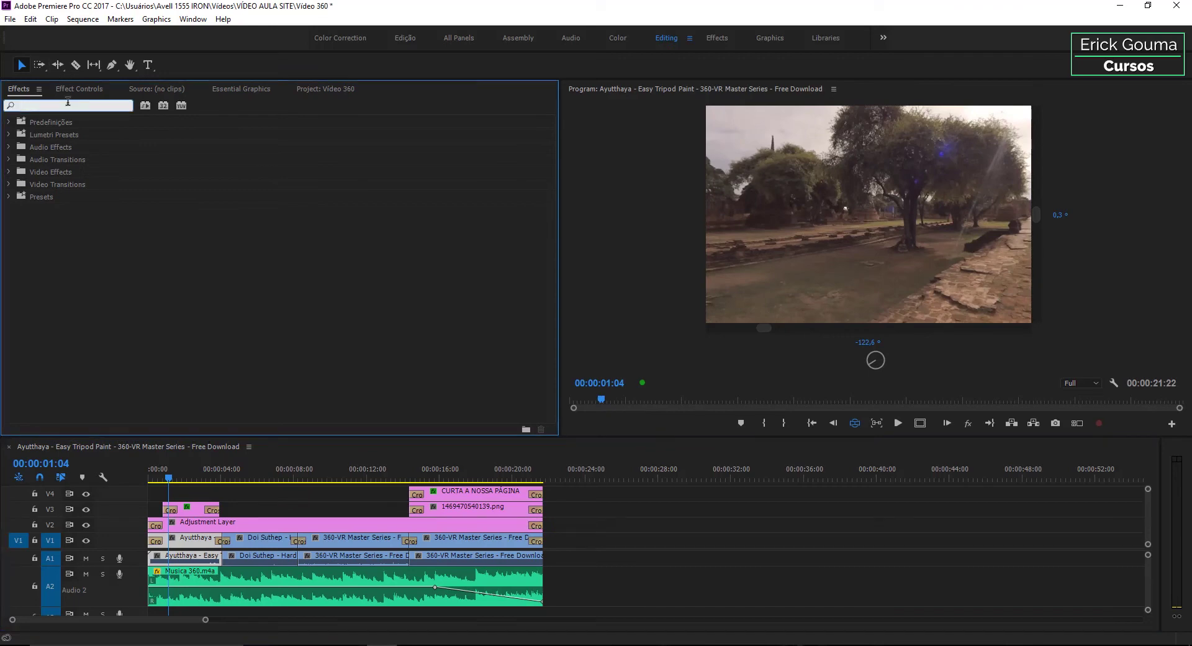
type("WHITE")
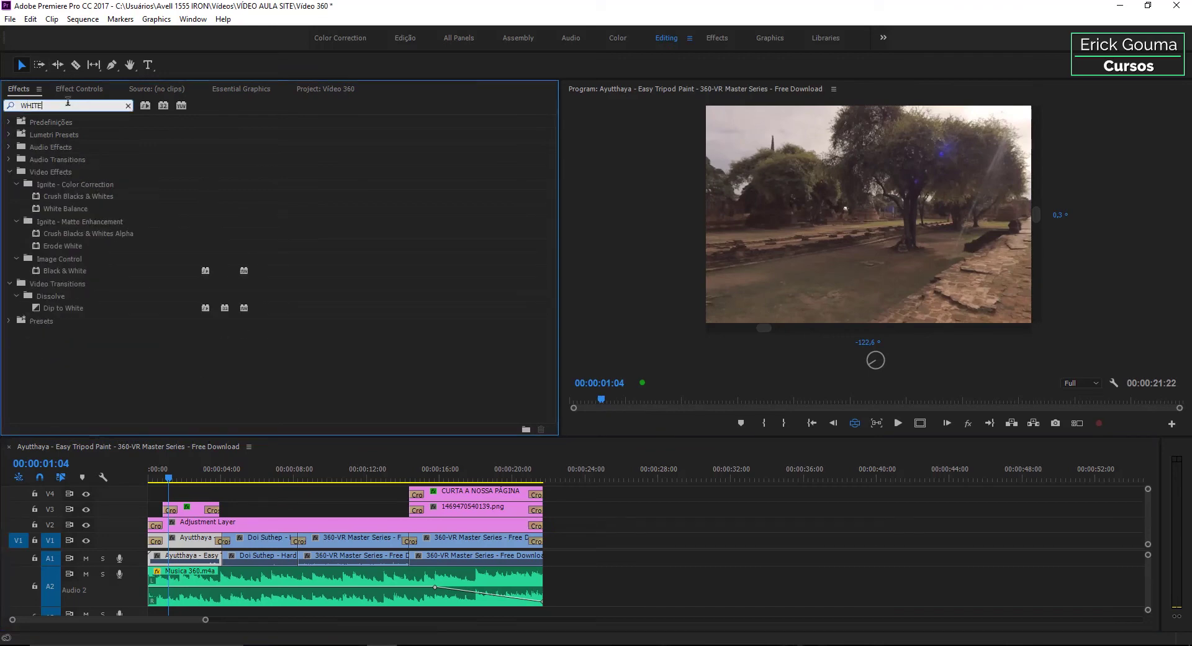
left_click(57, 269)
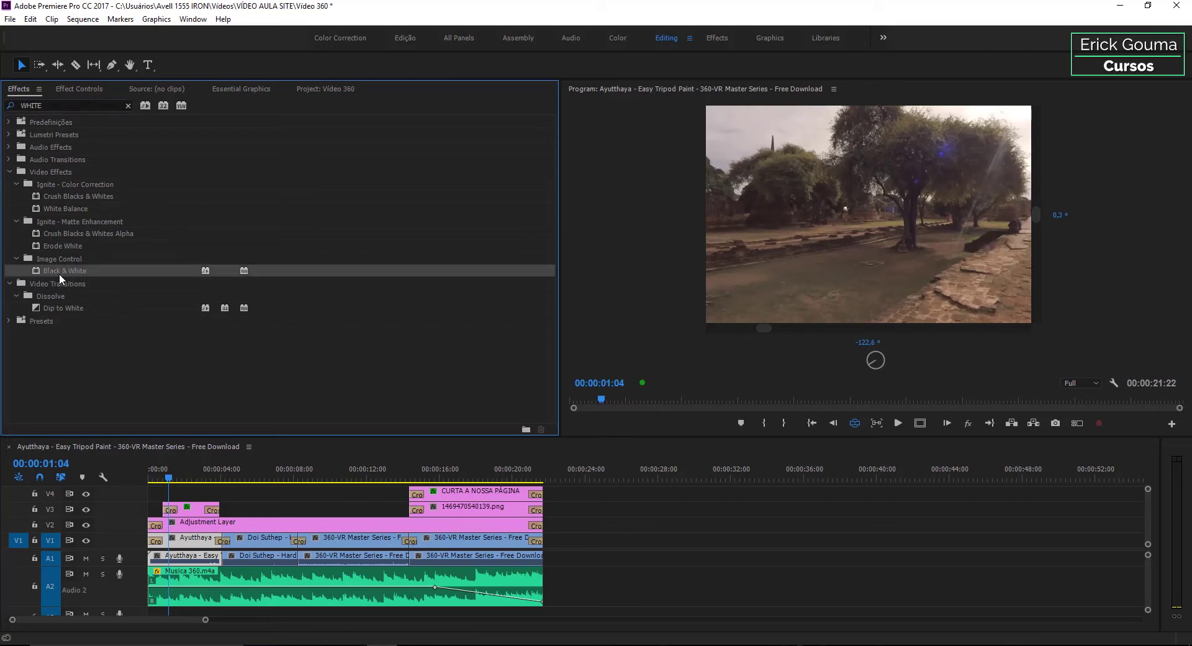
left_click_drag(55, 273, 188, 527)
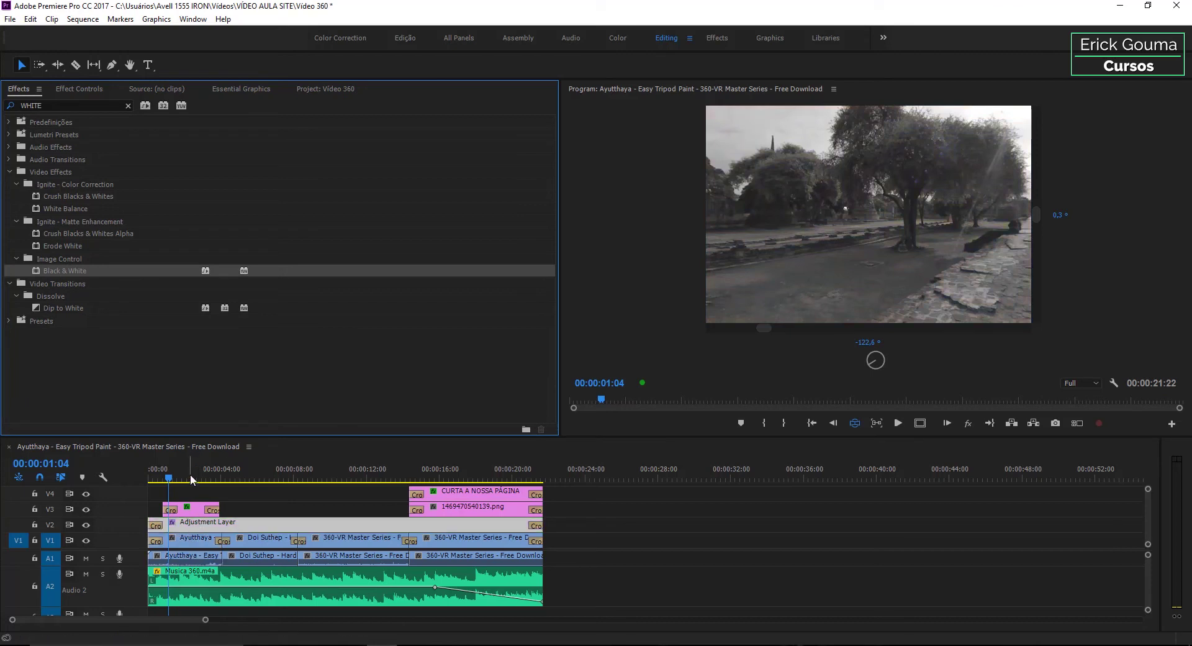
key("space")
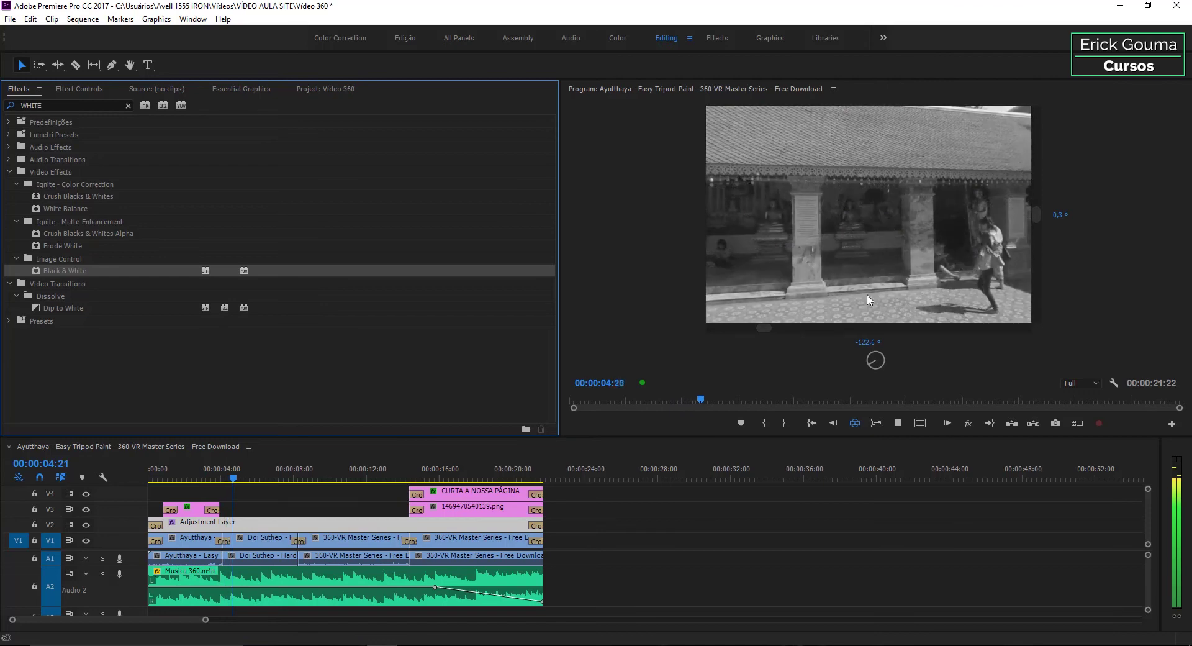
left_click(802, 247)
mouse_move(802, 247)
left_mouse_down()
mouse_move(698, 251)
mouse_move(969, 273)
left_mouse_up()
key("space")
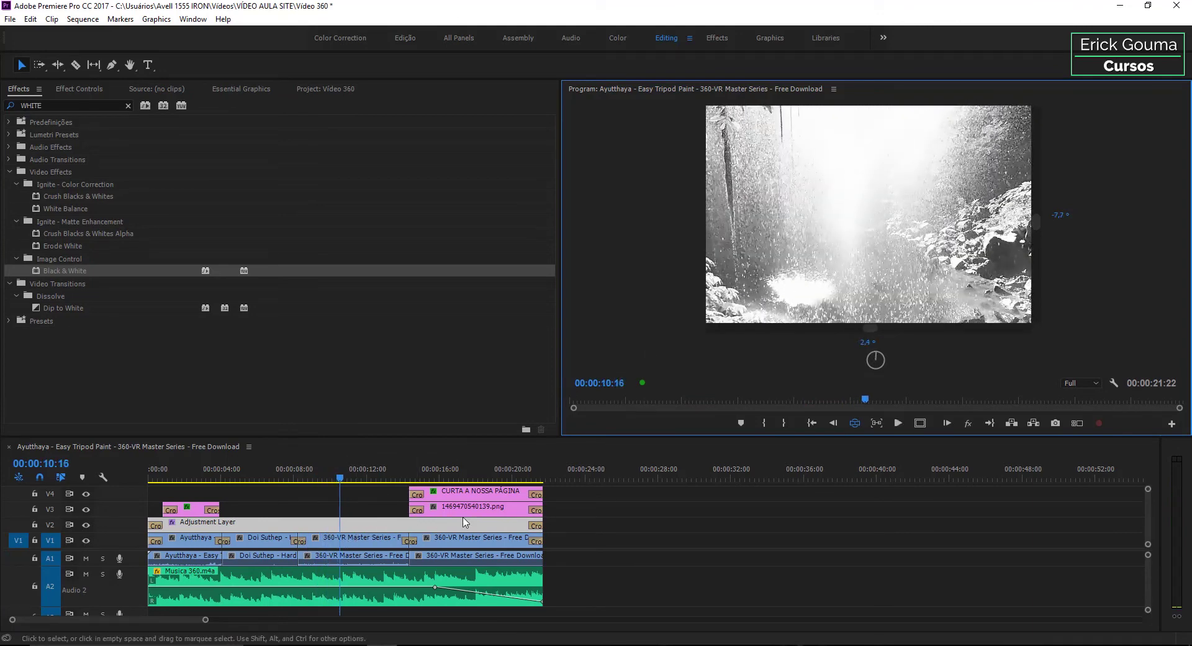
left_click(410, 488)
key("Down")
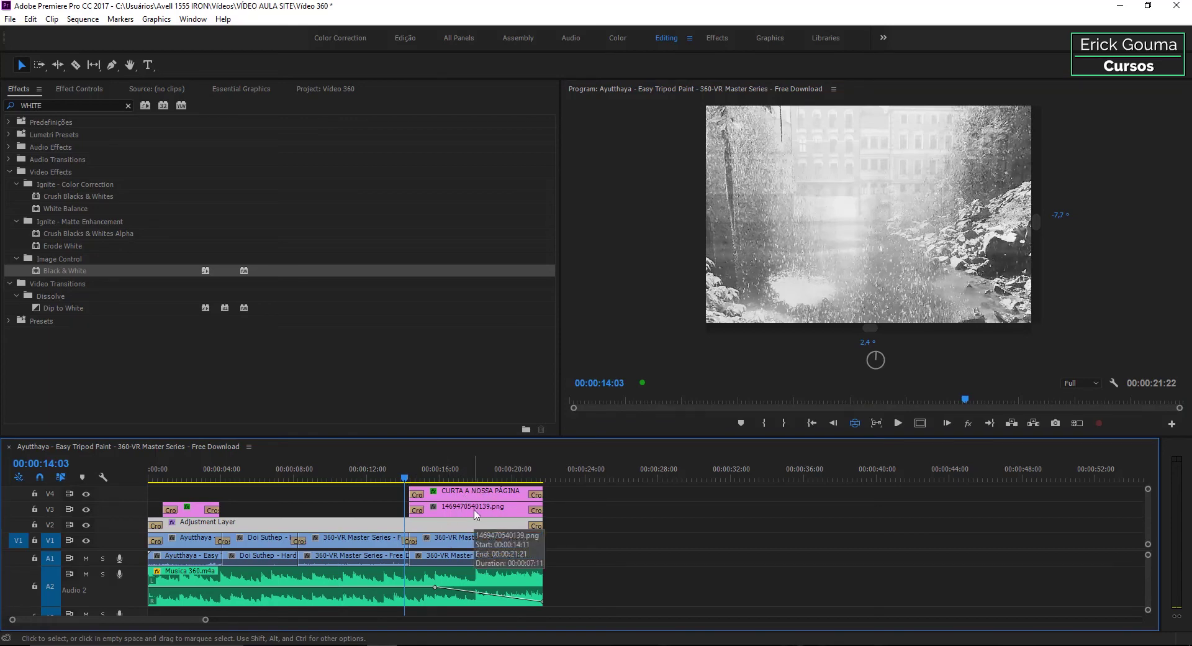
left_click(431, 477)
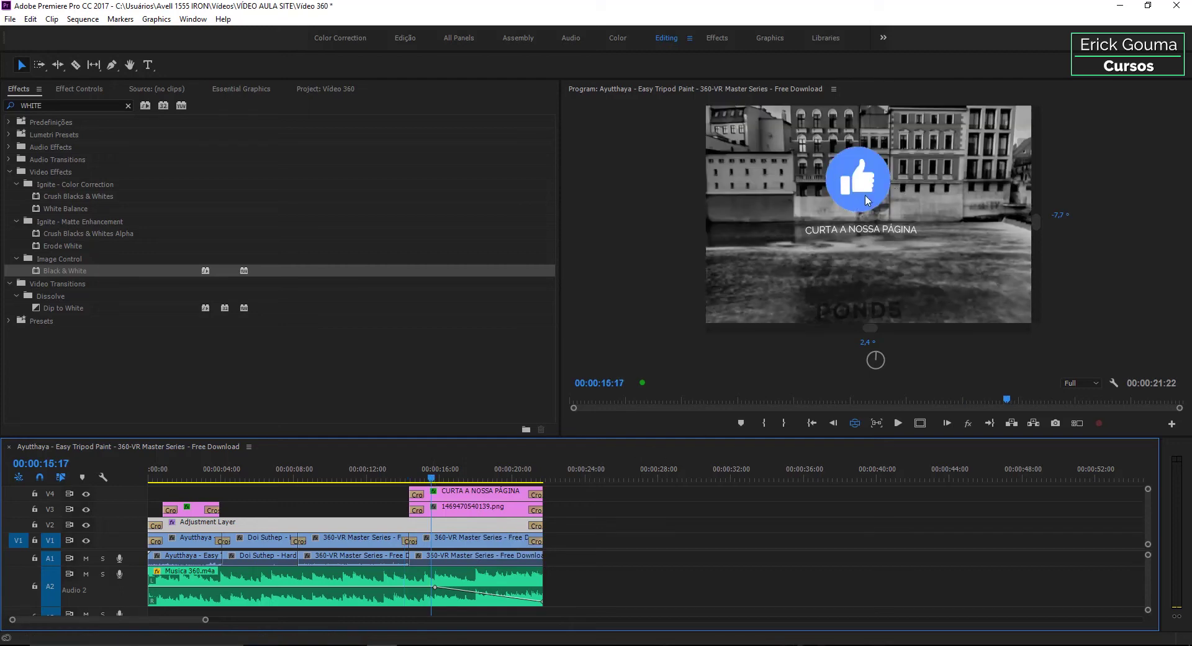
left_click_drag(865, 195, 799, 240)
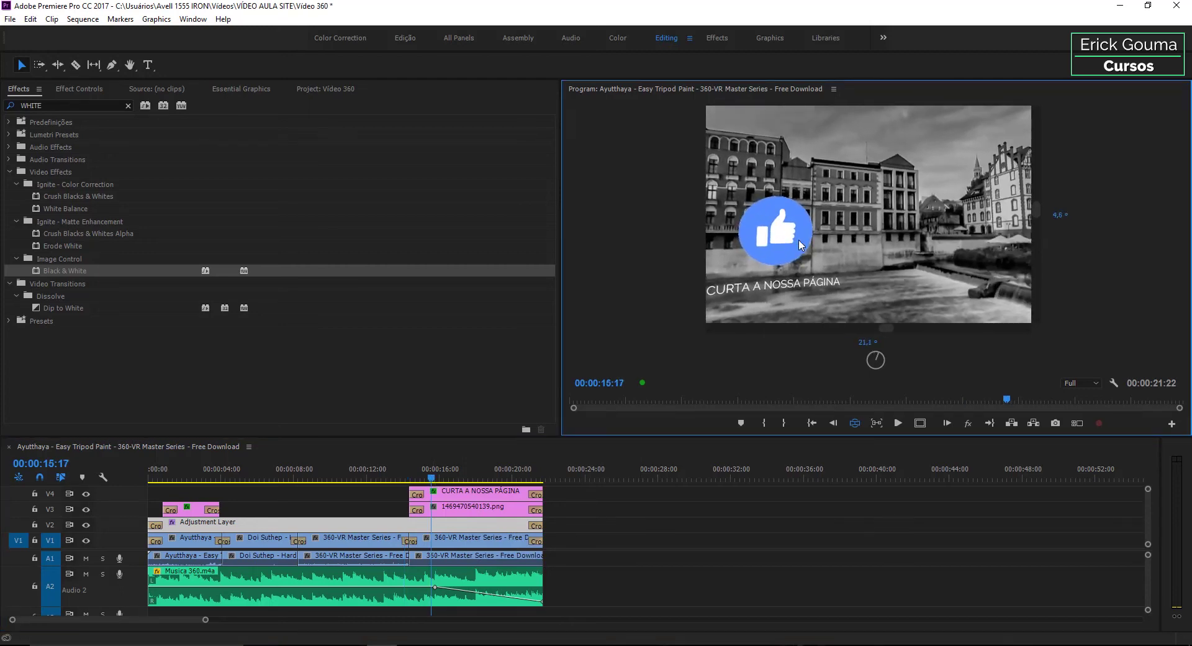
mouse_move(799, 243)
left_mouse_down()
mouse_move(809, 261)
mouse_move(944, 259)
mouse_move(824, 225)
left_mouse_up()
key("space")
key("space")
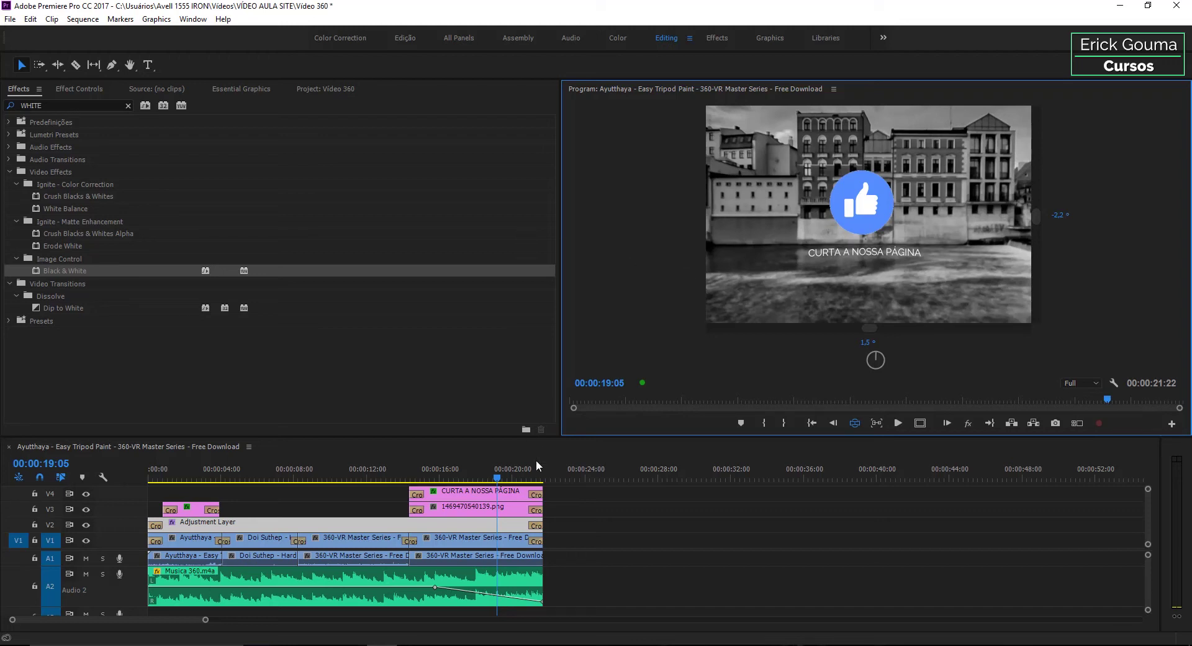
left_click(544, 475)
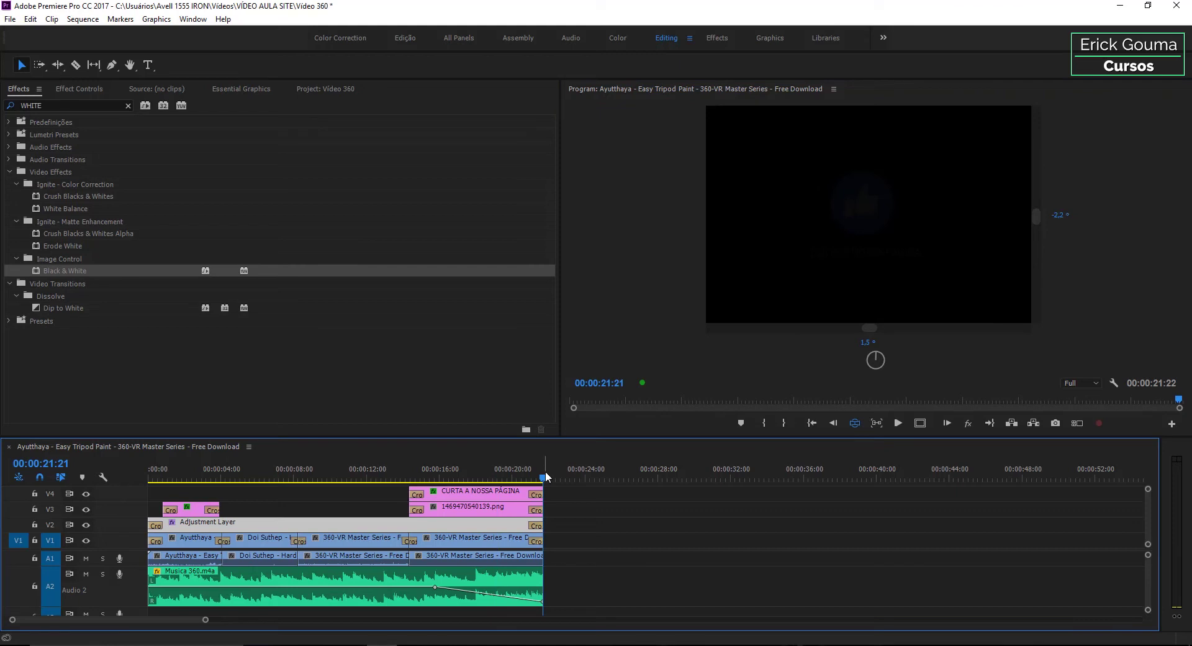
Mark the out point at 00:00:21:21 and switch the Program monitor to the flat 360 frame.
left_click(545, 476)
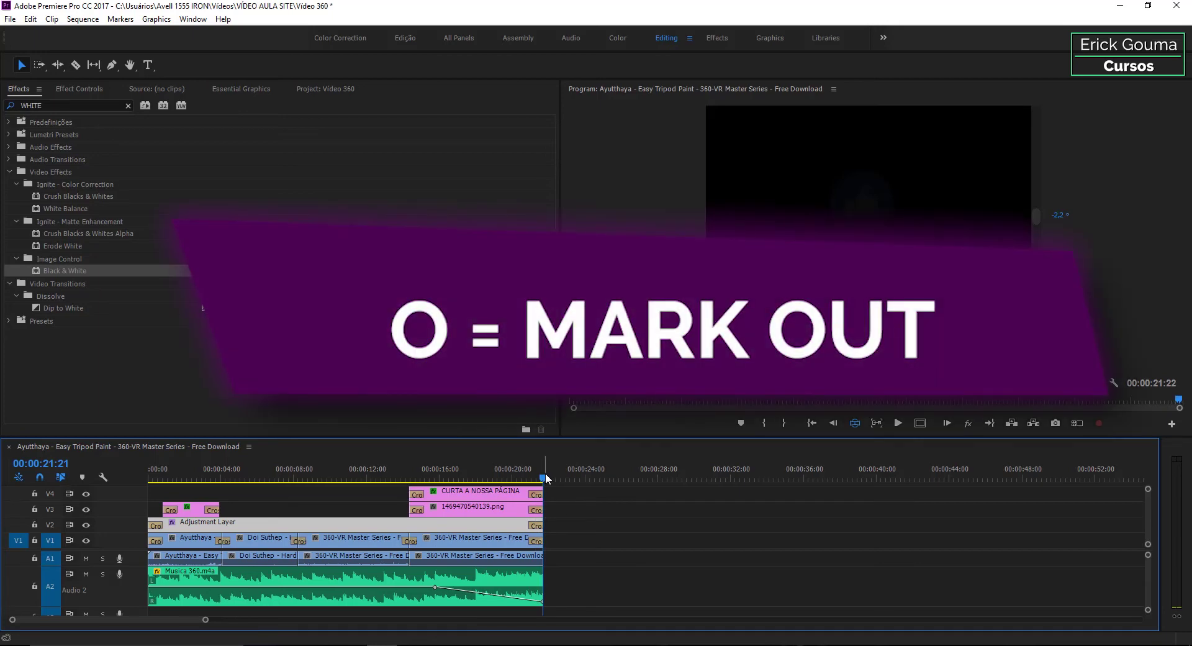
key("o")
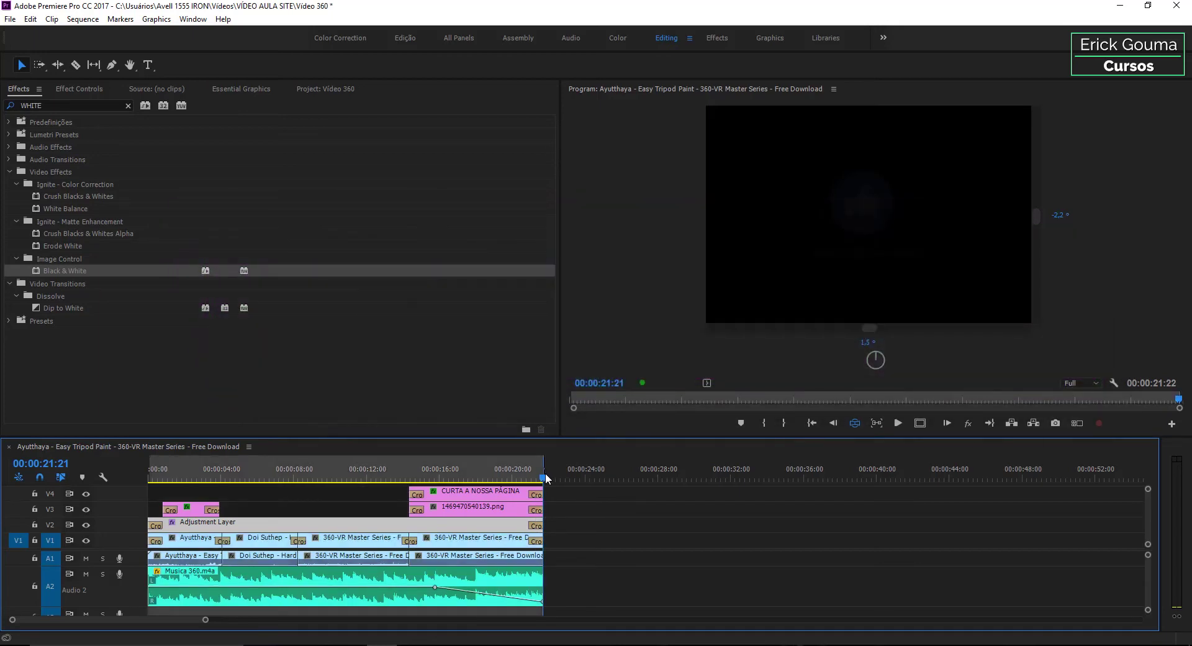
left_click(855, 423)
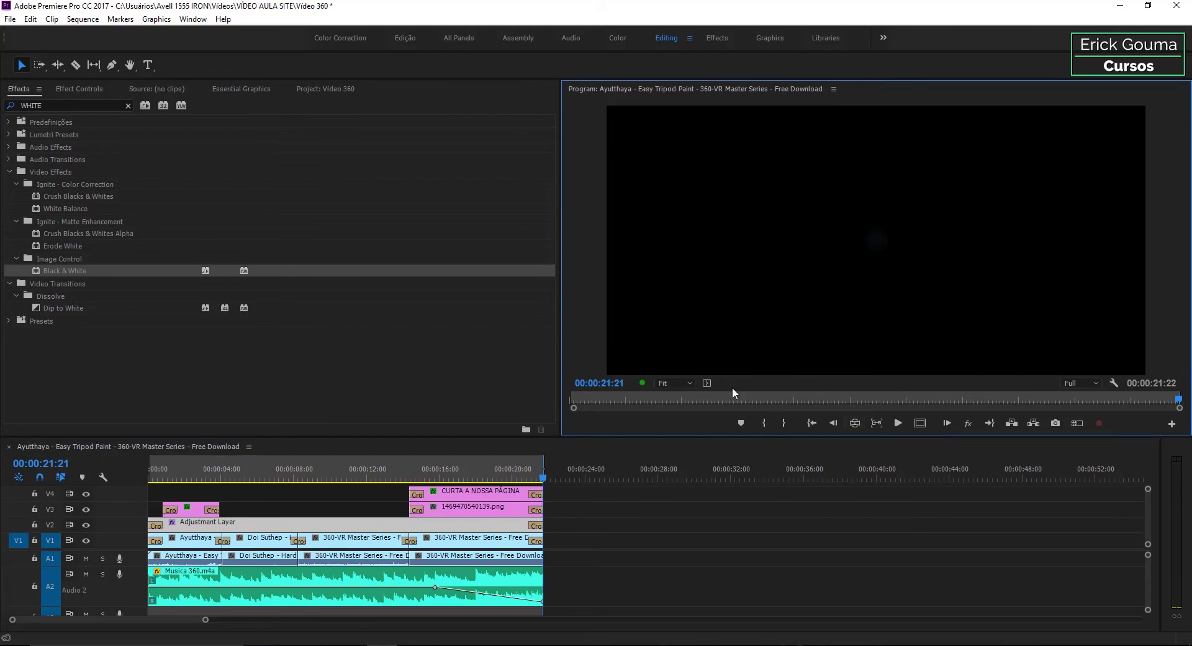
left_click(507, 477)
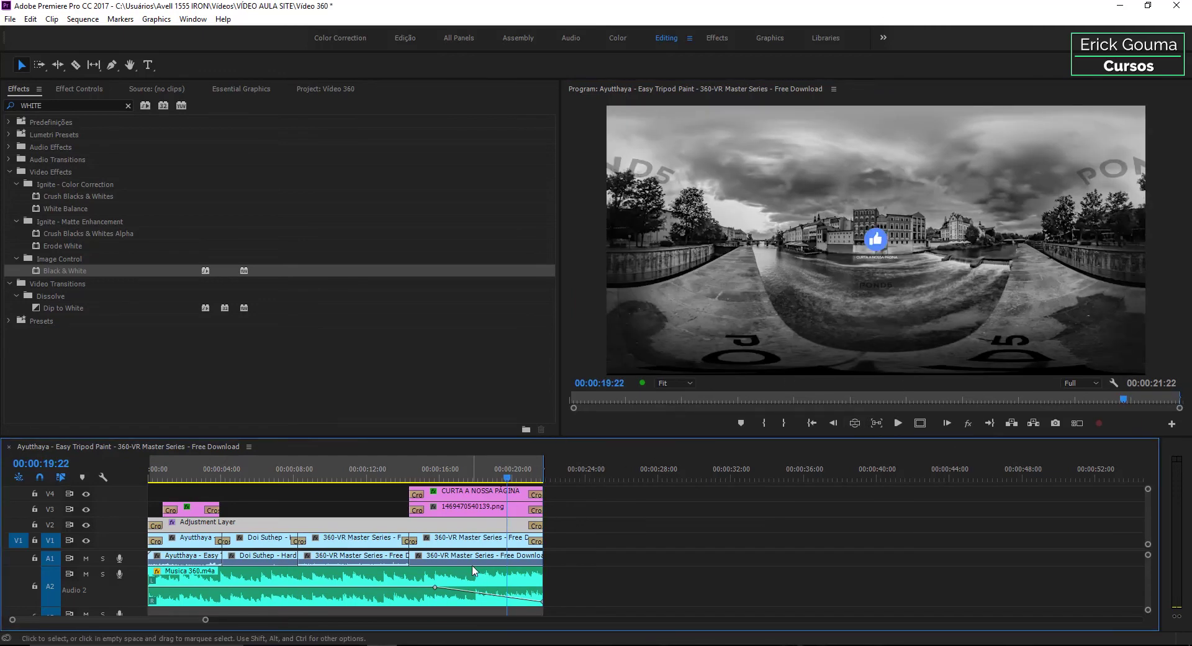
left_click(860, 424)
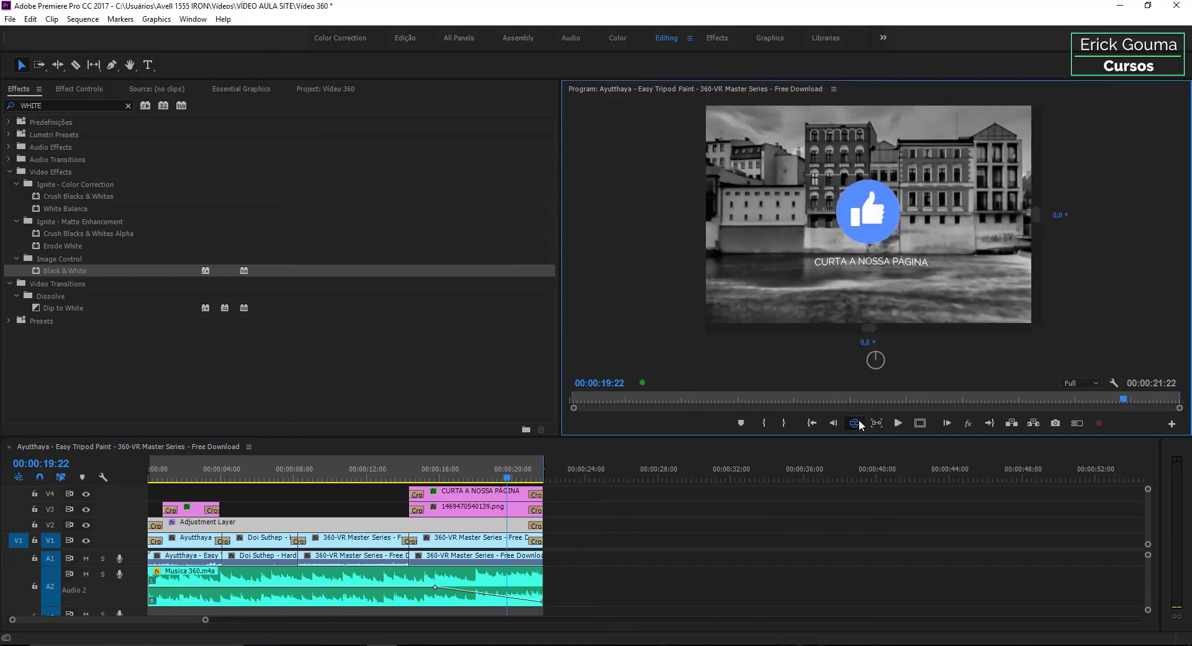
left_click(860, 424)
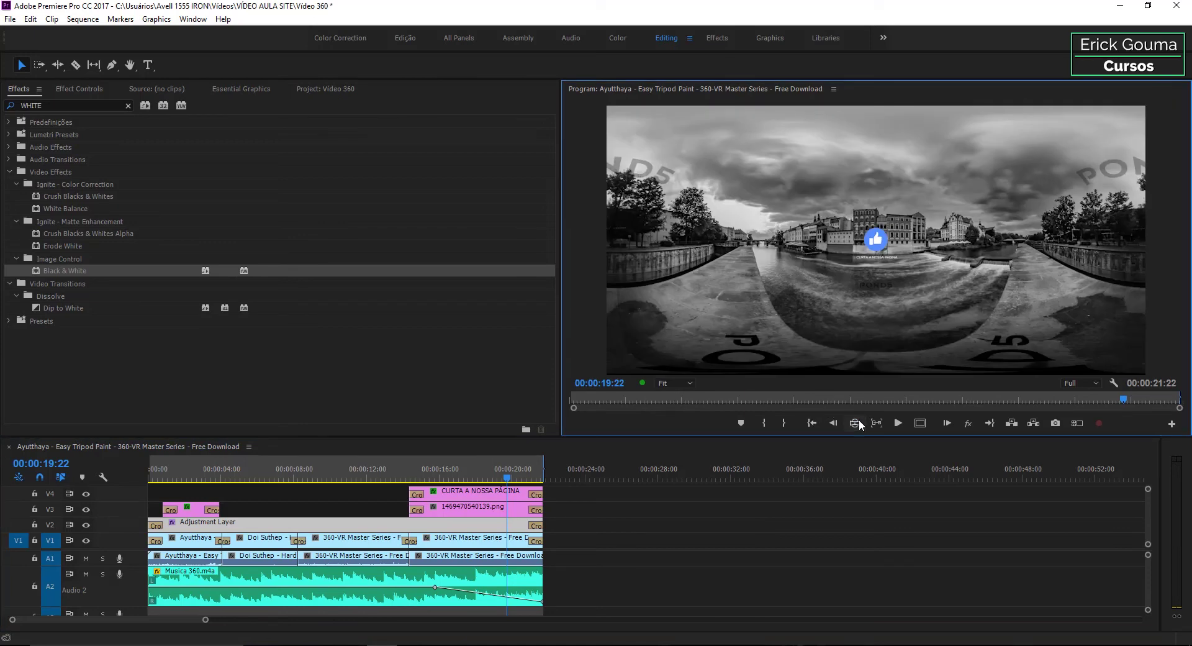
Open the Export Settings dialog through File > Export > Media.
left_click(10, 18)
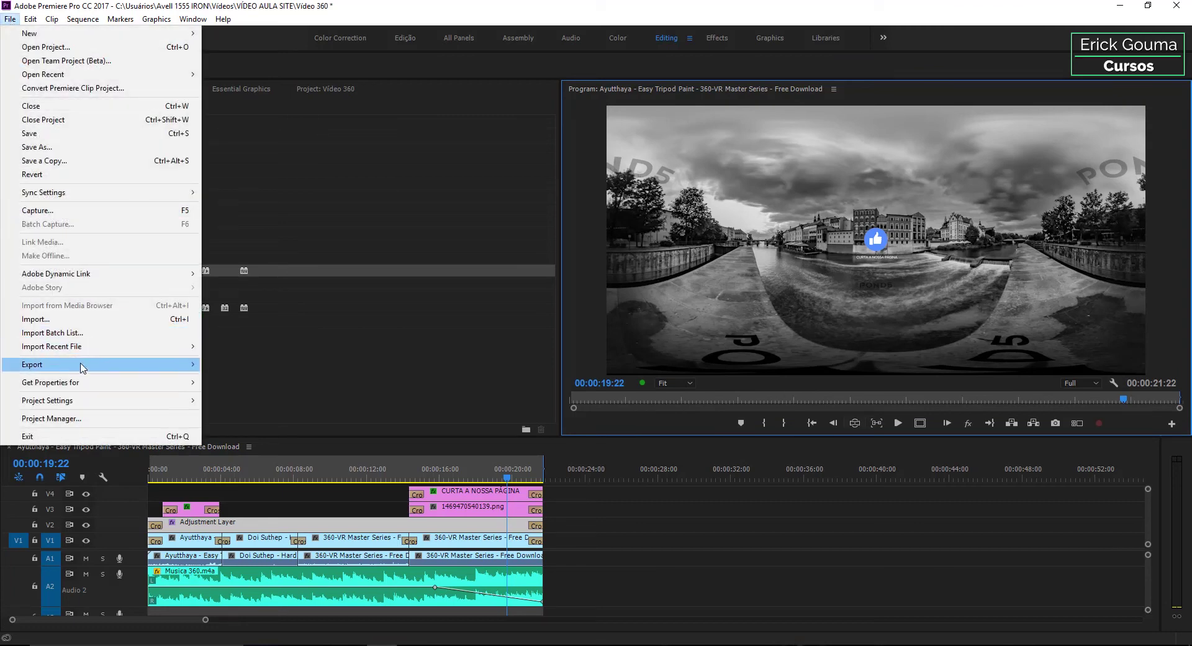
mouse_move(83, 367)
left_click(246, 367)
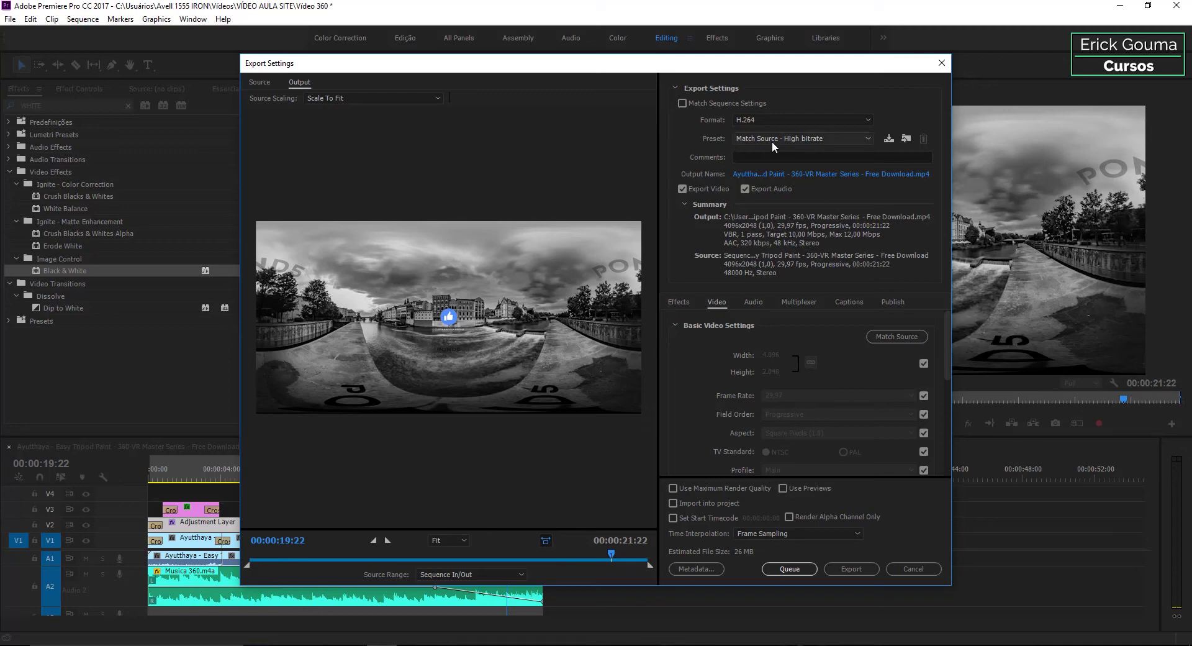
Choose the YouTube 2160p 4K preset and confirm Video Is VR is enabled.
left_click(865, 139)
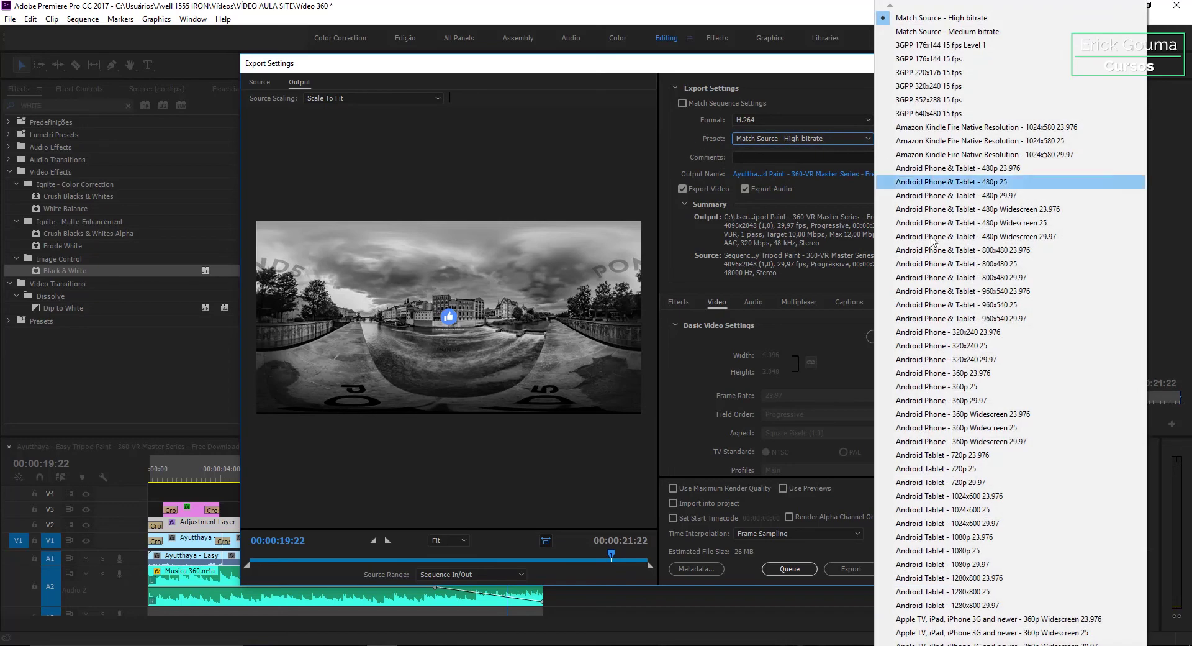
scroll(993, 323, "down", 3)
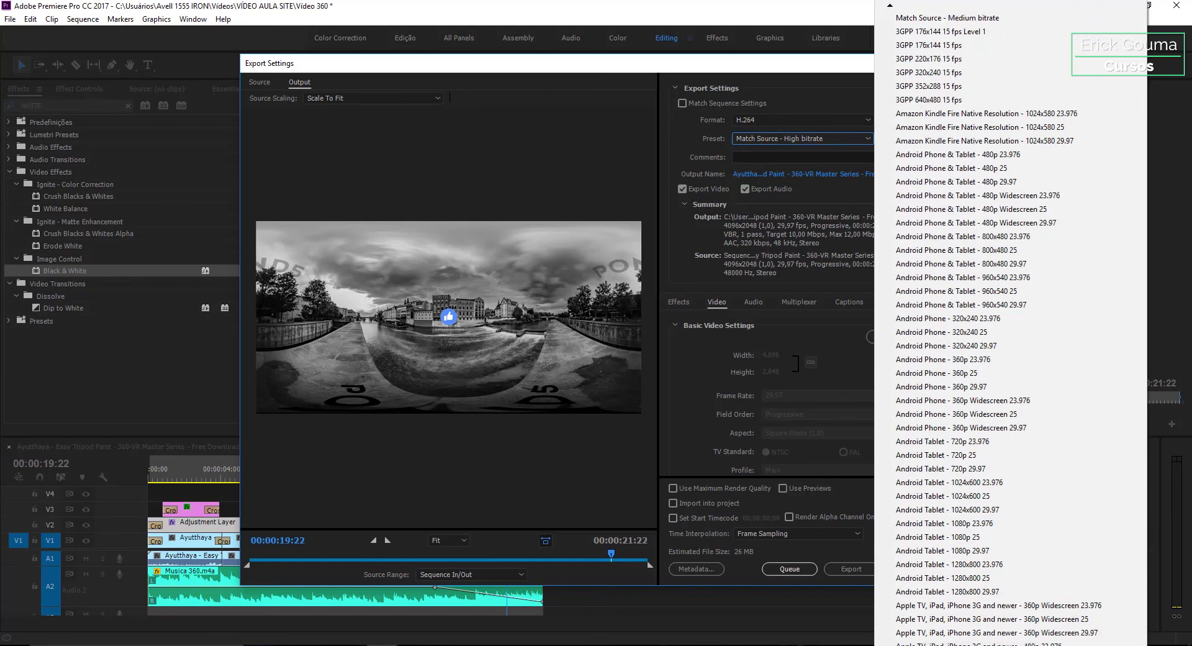
scroll(993, 322, "down", 4)
scroll(993, 323, "down", 4)
scroll(993, 323, "down", 4)
scroll(993, 322, "down", 5)
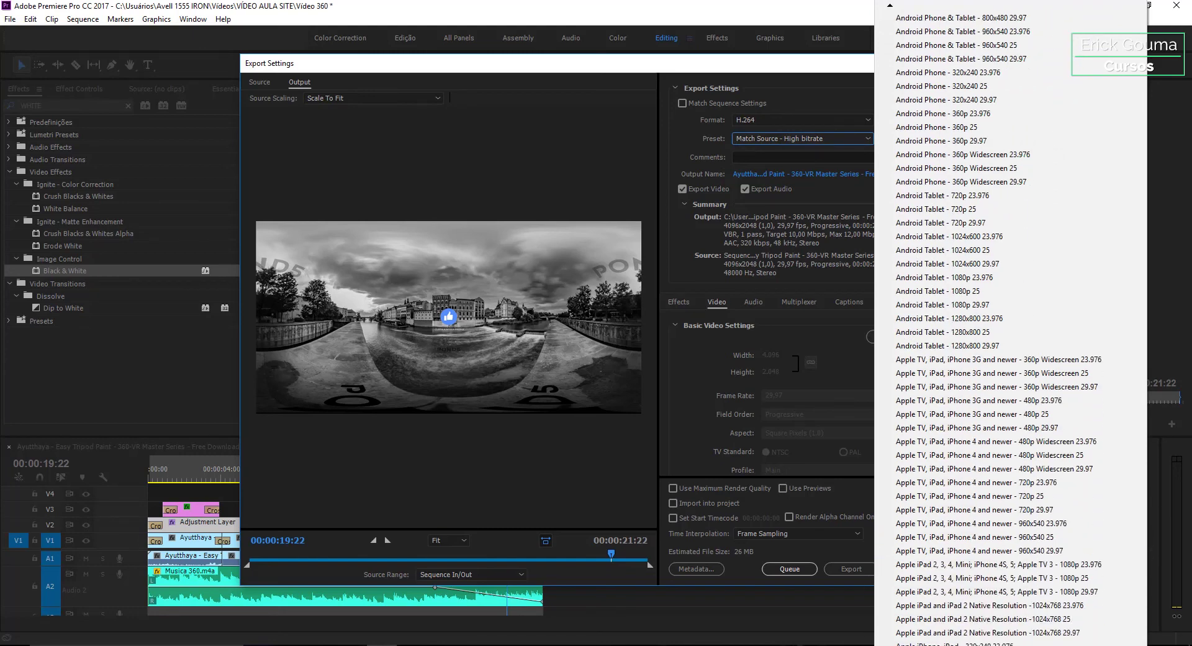
scroll(993, 323, "down", 4)
scroll(993, 323, "down", 5)
scroll(993, 322, "down", 4)
scroll(993, 323, "down", 5)
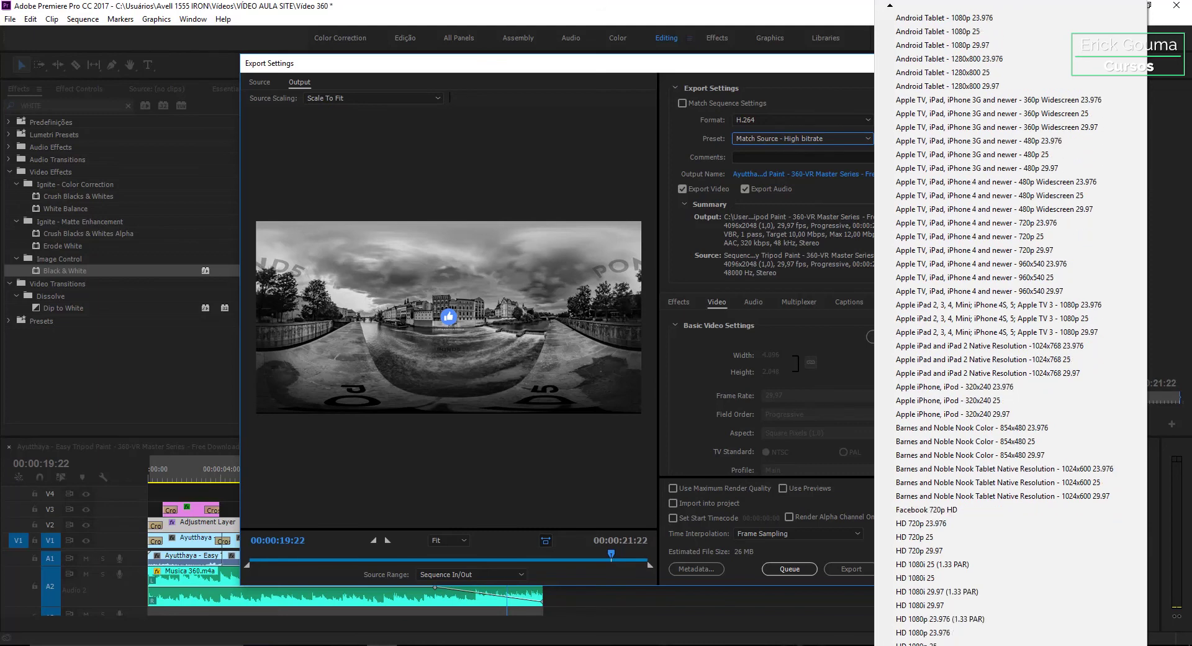
scroll(993, 323, "down", 5)
scroll(993, 323, "down", 4)
scroll(993, 323, "down", 5)
scroll(994, 322, "down", 4)
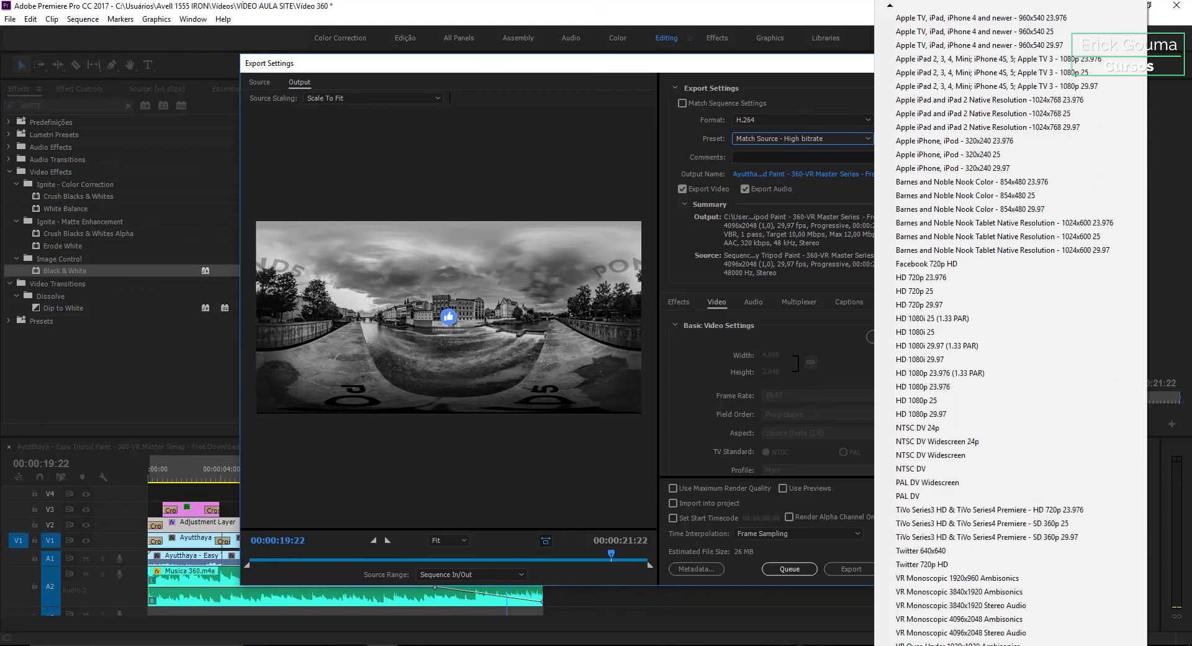
scroll(993, 323, "down", 4)
scroll(993, 322, "down", 9)
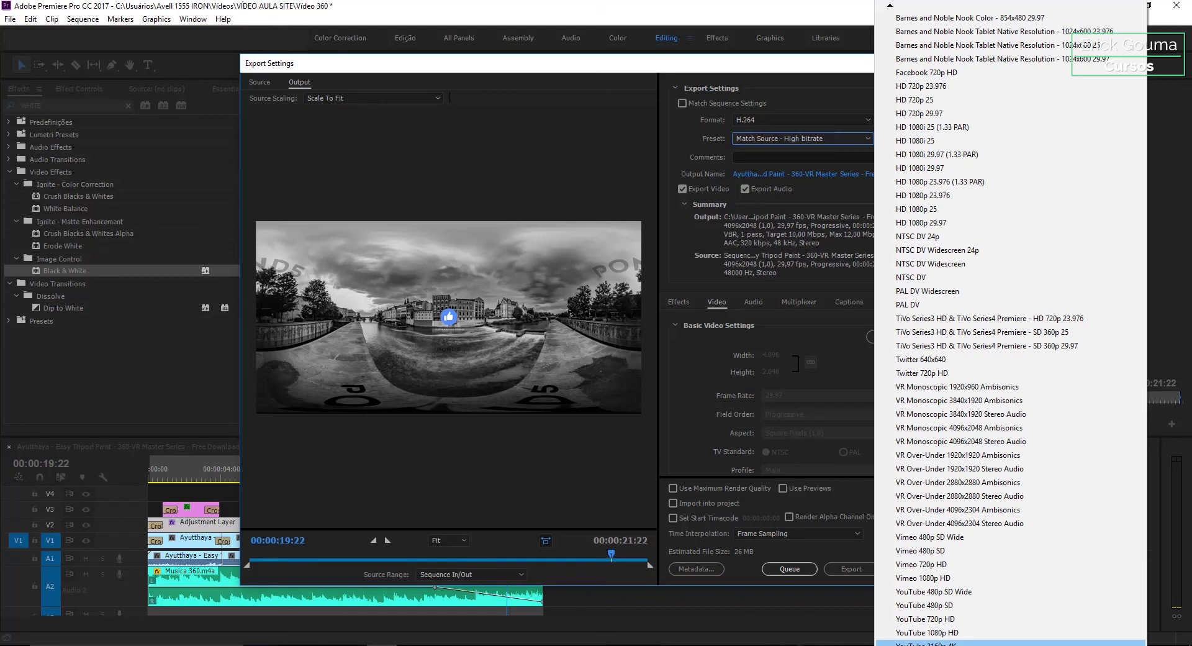
left_click(925, 643)
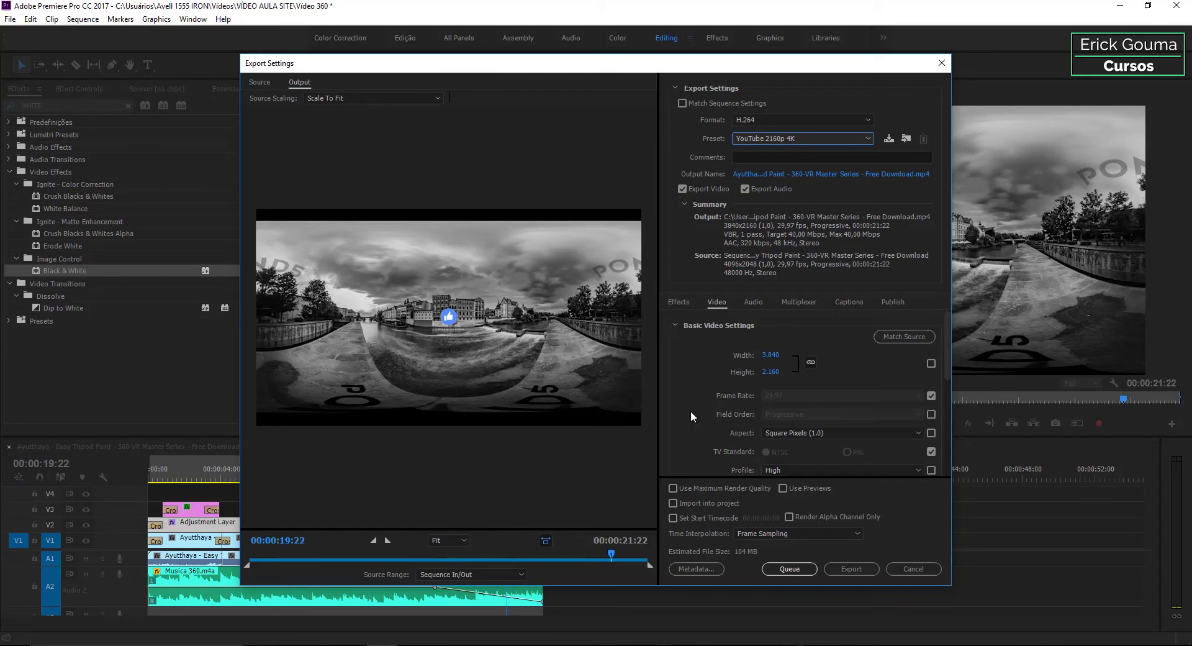
scroll(690, 410, "down", 5)
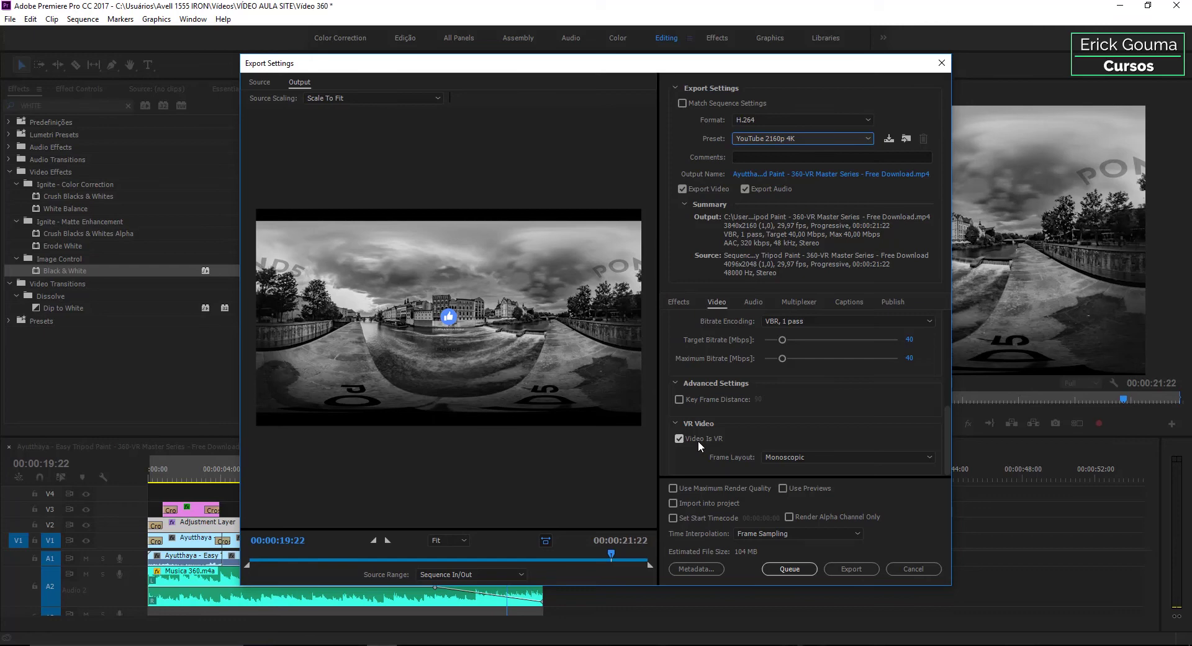
Name the output 'video de teste 360 YOUTUBE' in Downloads and start the export.
left_click(829, 176)
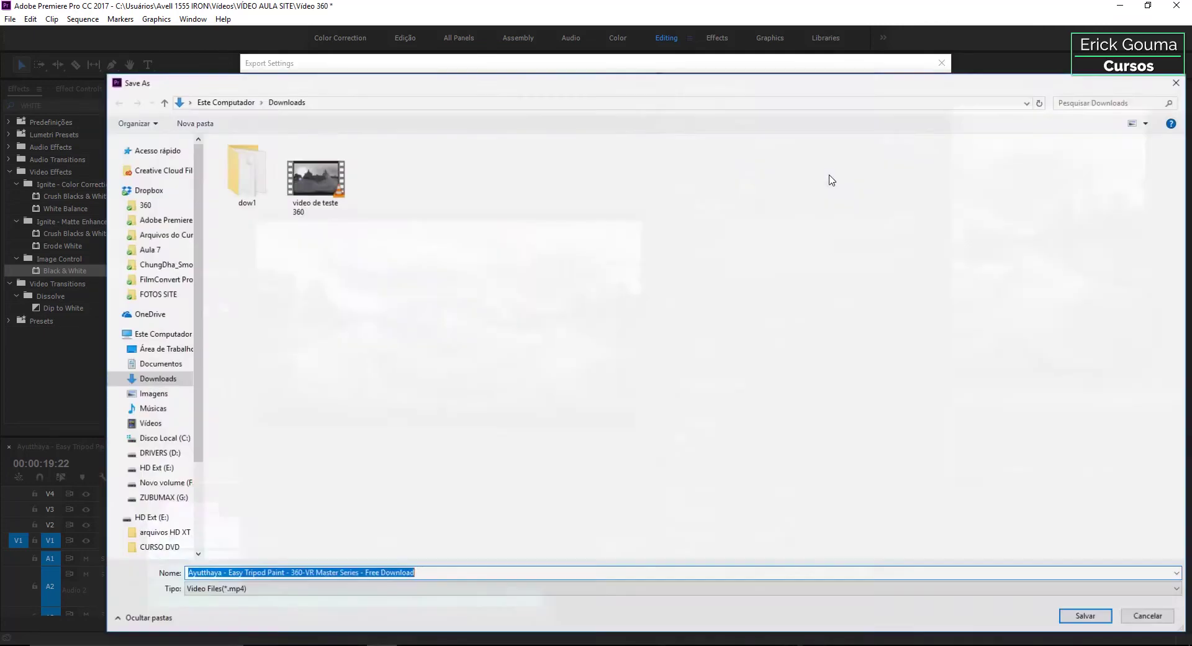
left_click(312, 186)
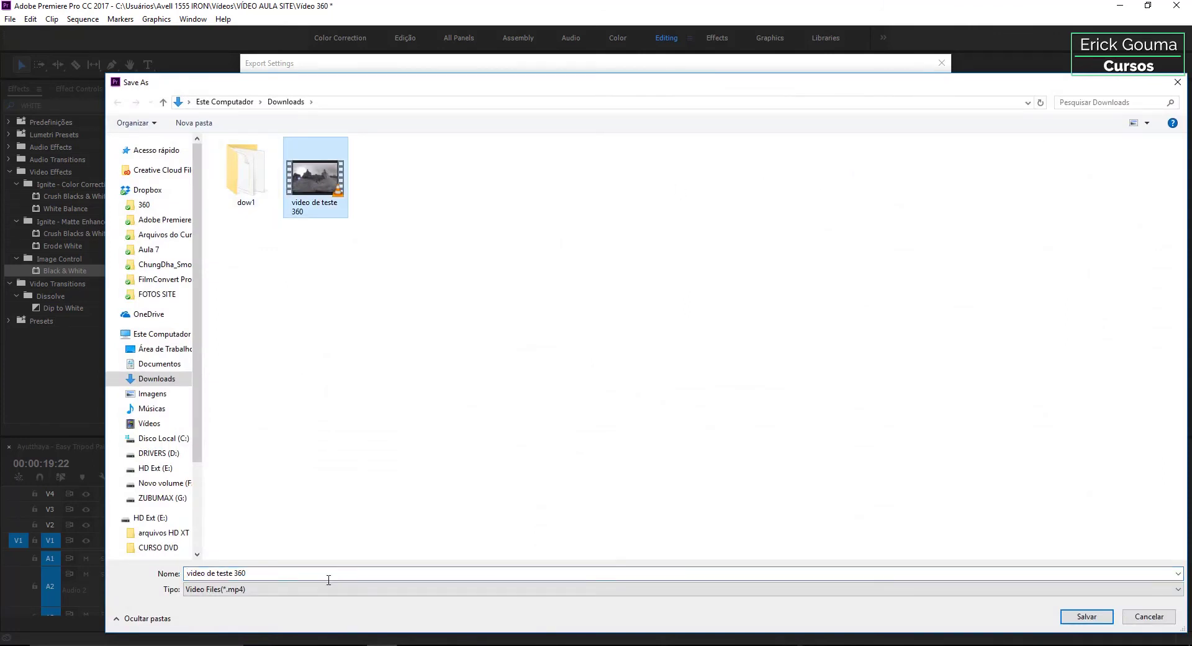
left_click(283, 570)
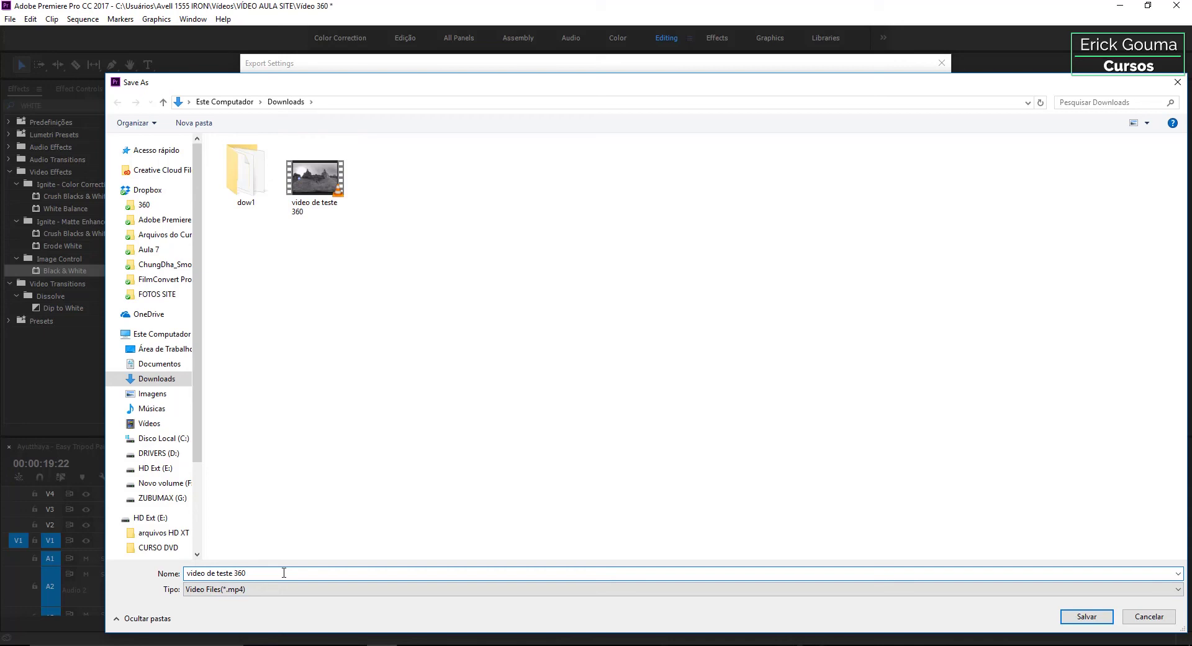
type(" YOUTUBE")
left_click(1086, 617)
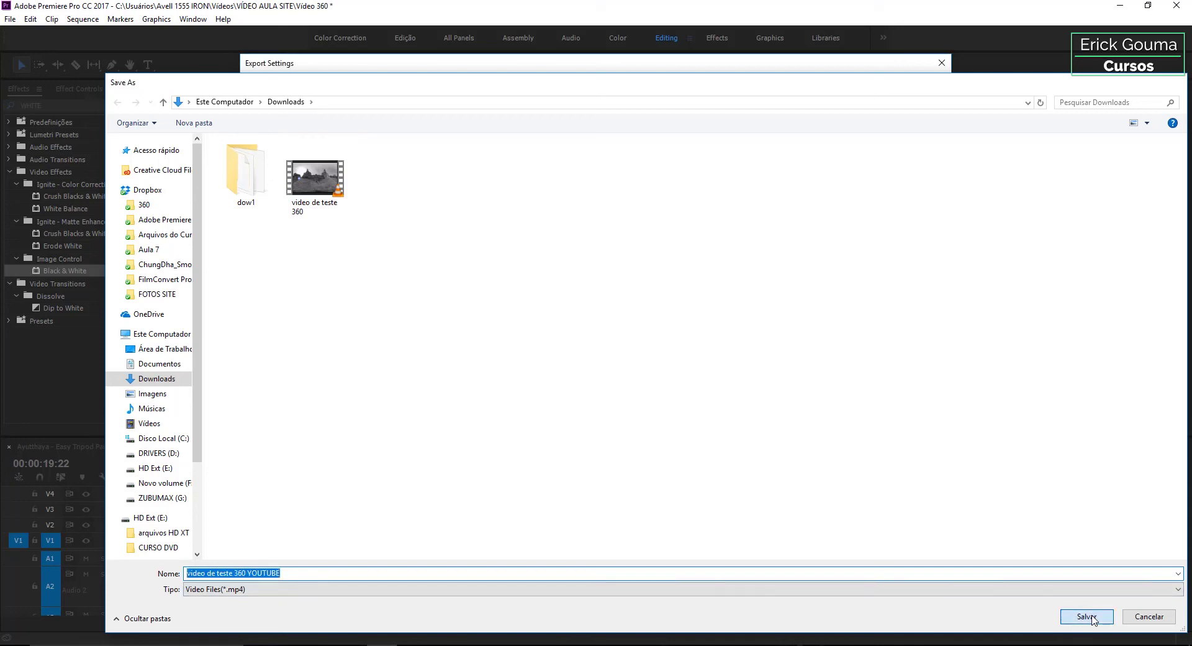
left_click(848, 568)
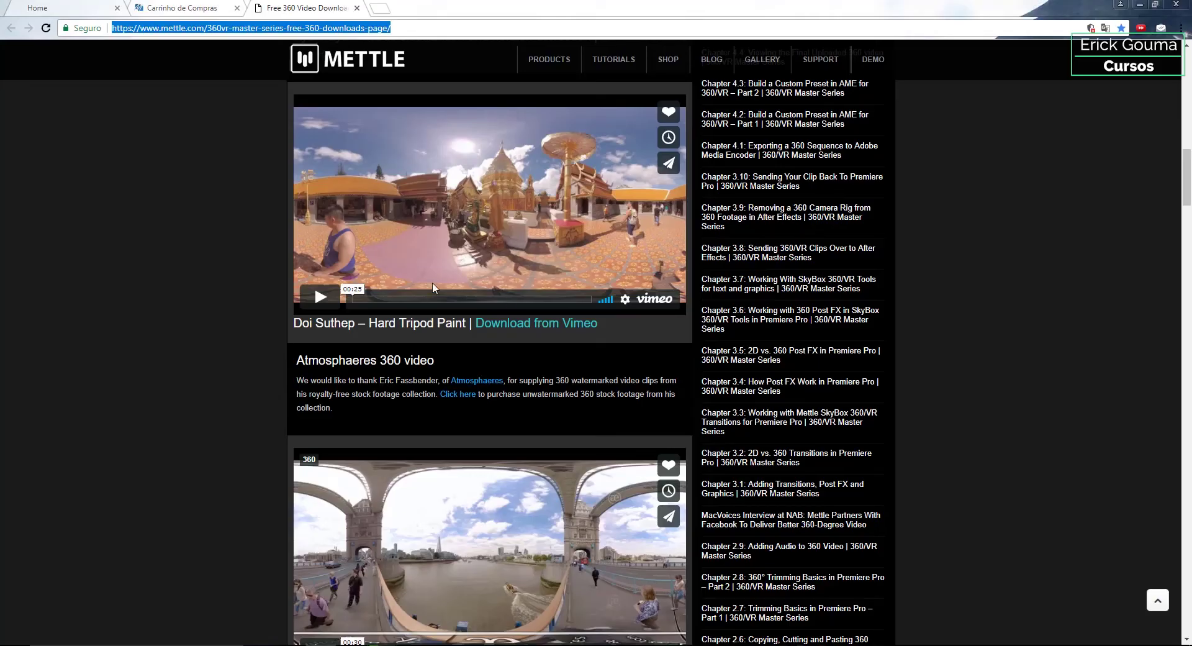
Scroll through Mettle's free 360 downloads page, then switch to the course home page.
scroll(501, 309, "down", 1)
scroll(501, 310, "down", 8)
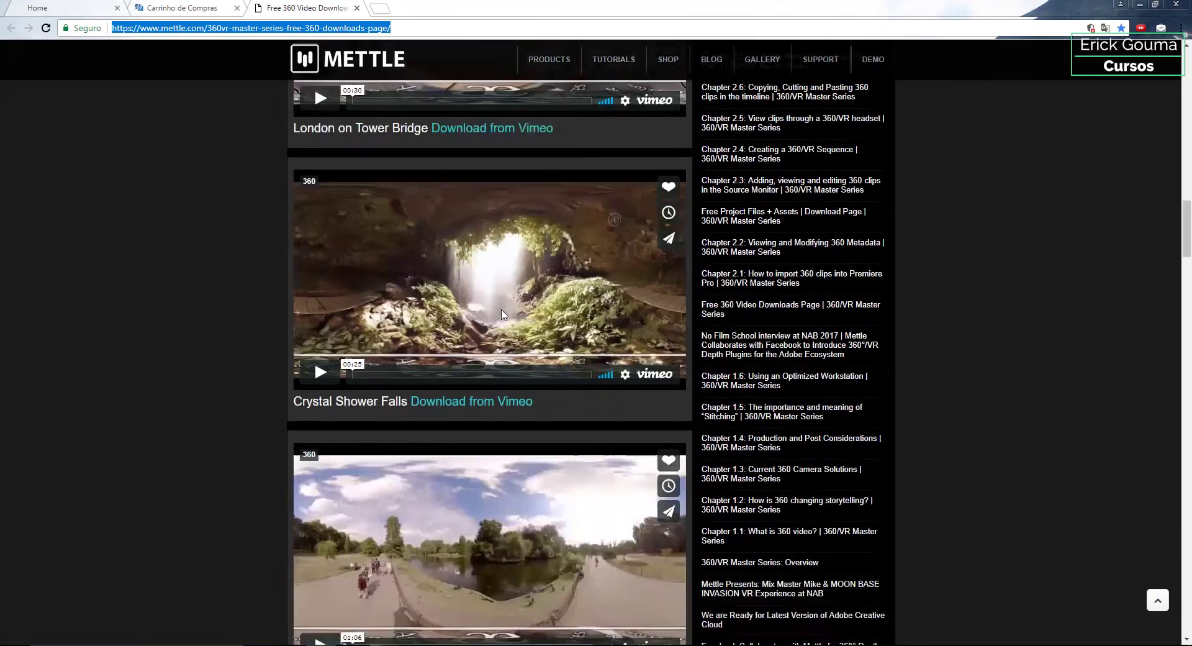
scroll(501, 315, "down", 4)
scroll(499, 317, "down", 10)
scroll(499, 320, "up", 7)
scroll(498, 320, "up", 9)
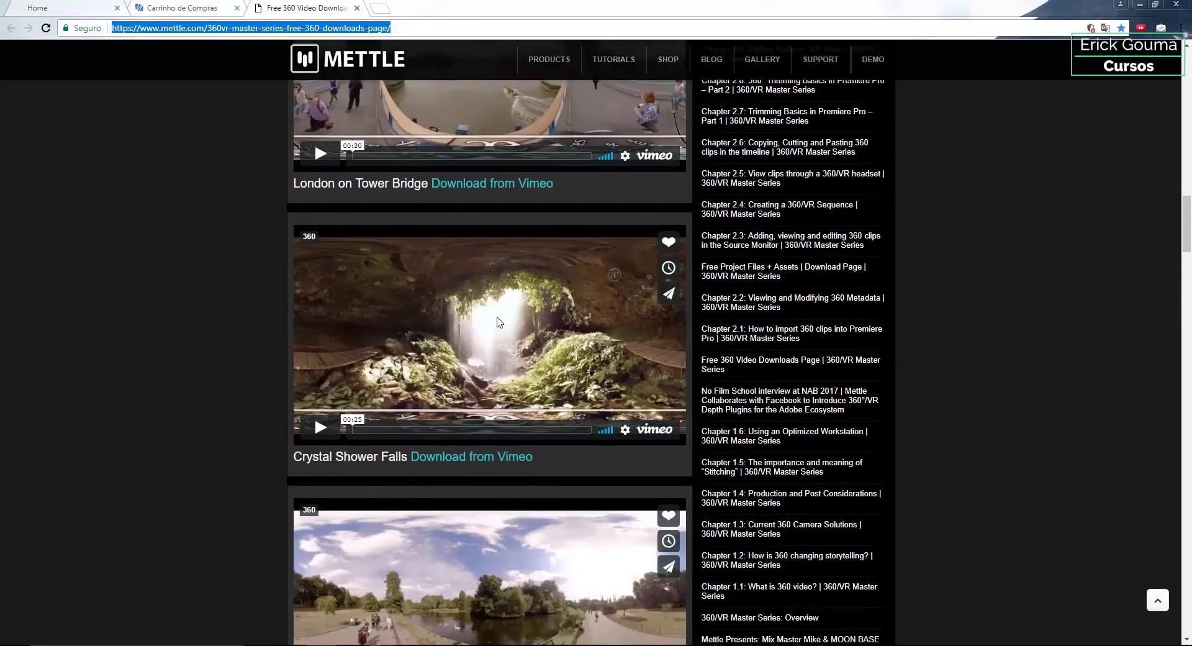
scroll(495, 319, "up", 2)
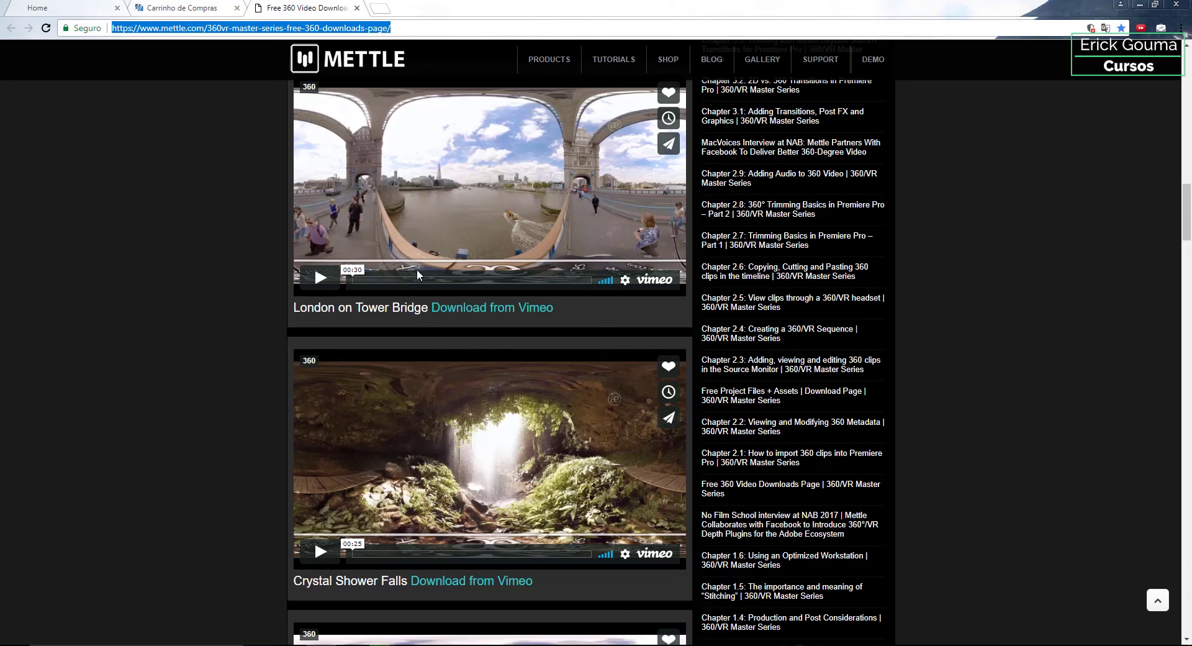
left_click(82, 12)
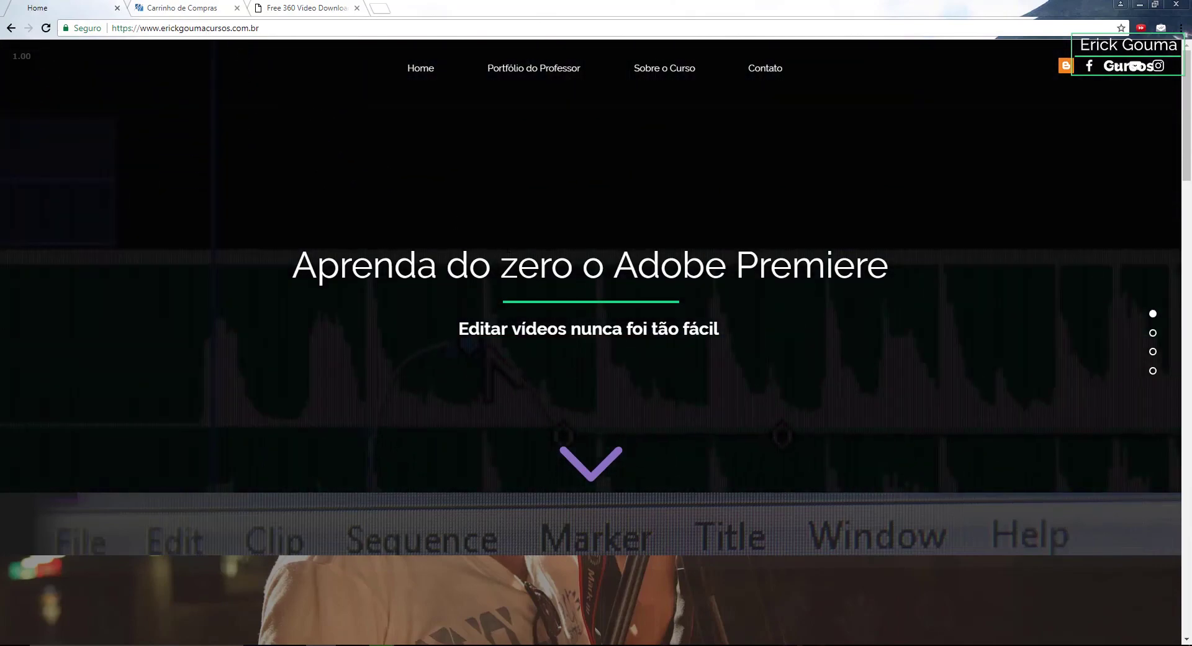
Browse the Adobe Premiere course page, add it to the cart at R$ 300,00, and return to Premiere Pro.
scroll(506, 251, "down", 10)
scroll(507, 251, "up", 3)
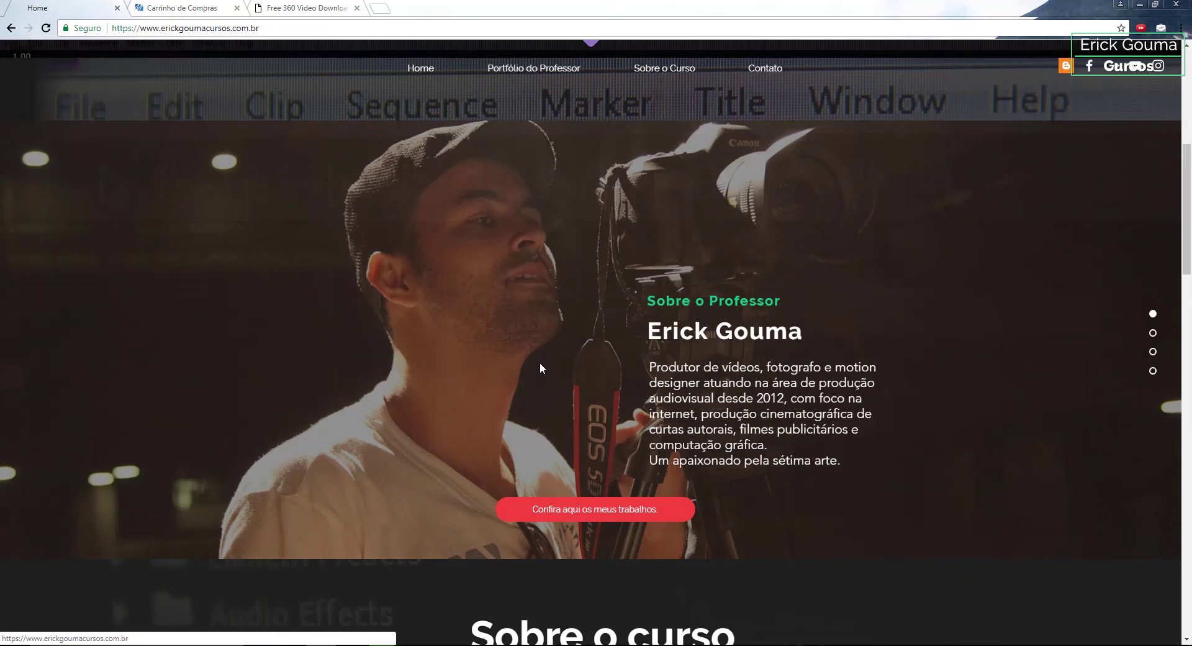
scroll(539, 362, "down", 5)
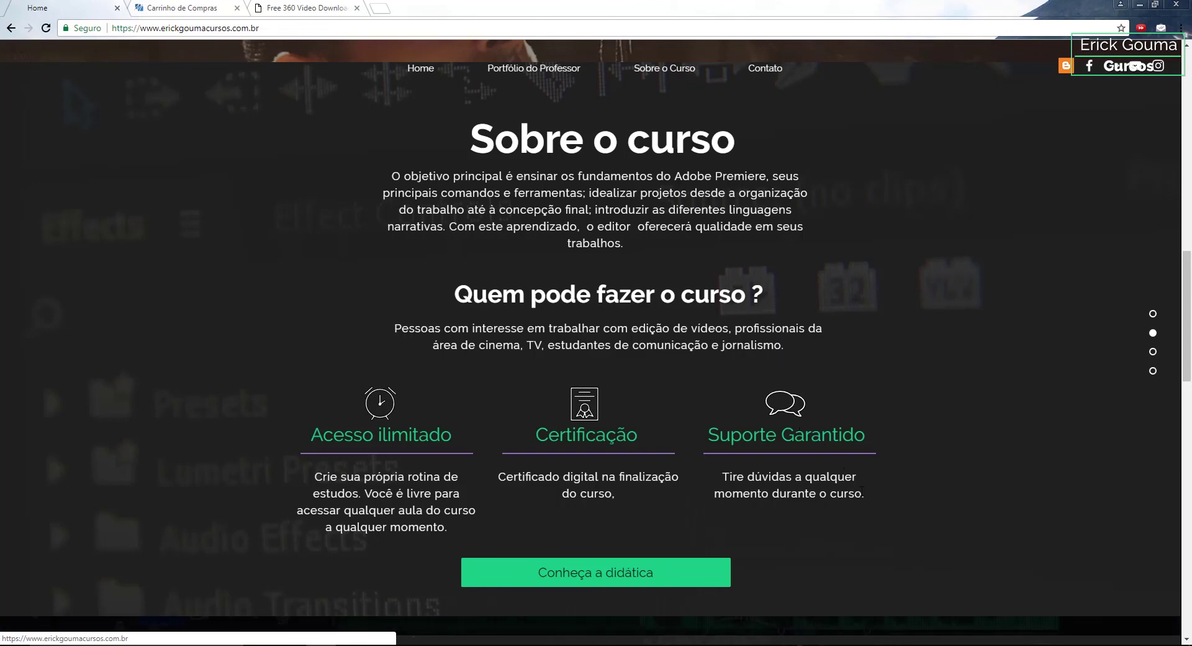
scroll(861, 491, "down", 8)
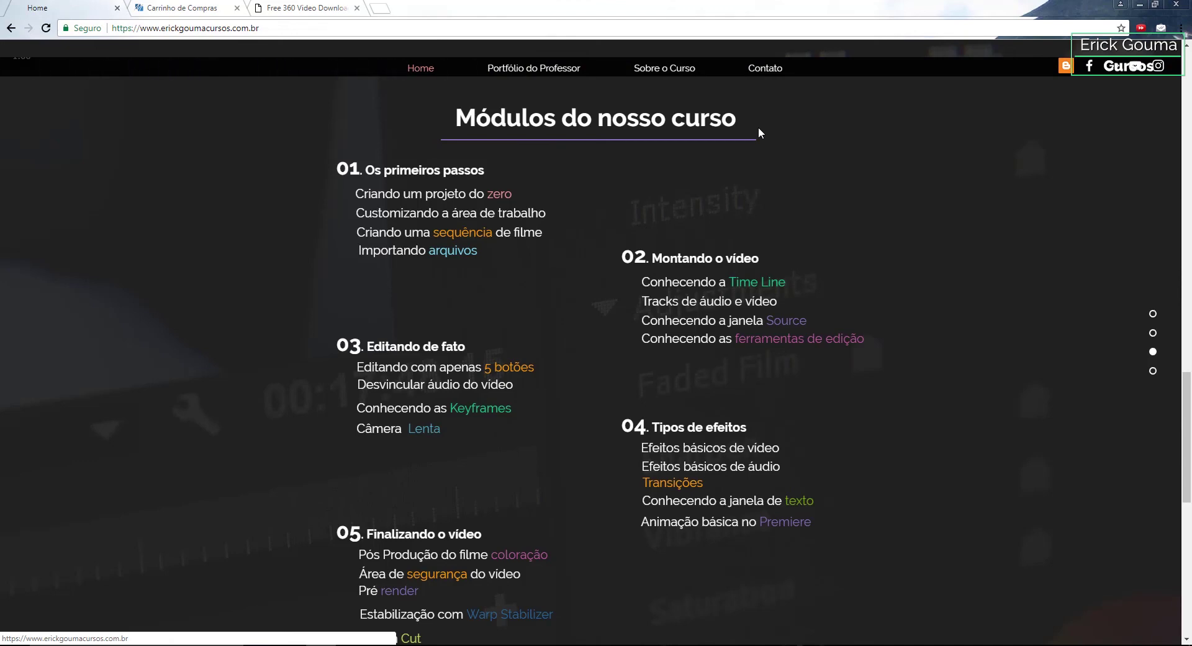
scroll(747, 147, "down", 6)
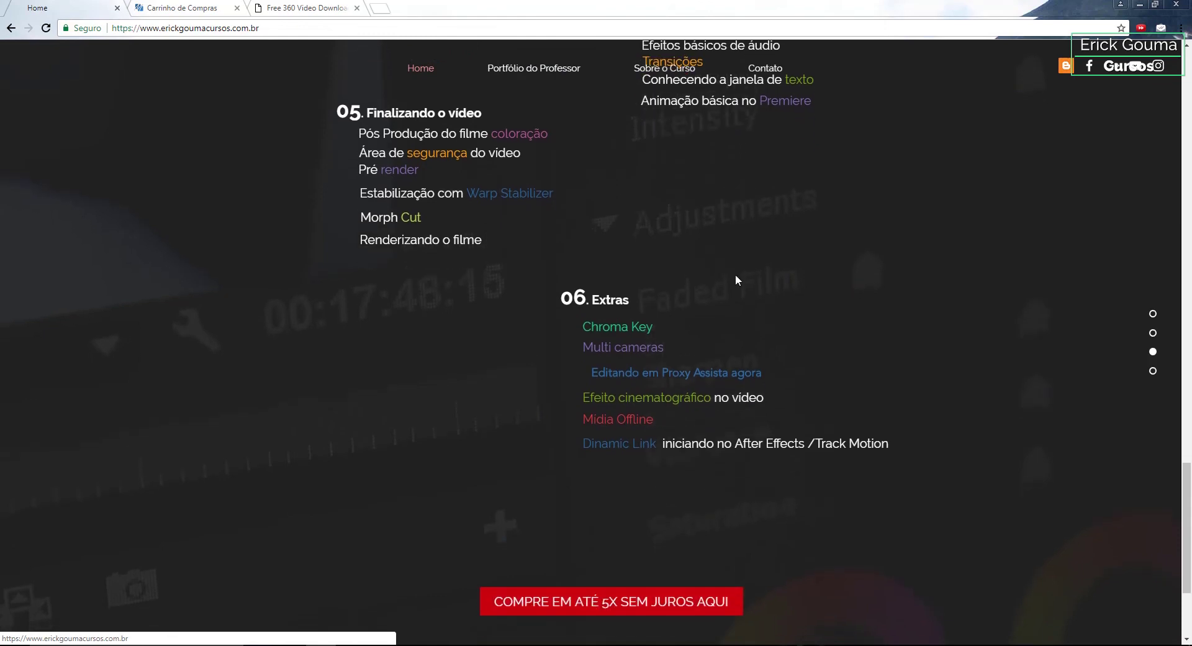
scroll(731, 278, "down", 3)
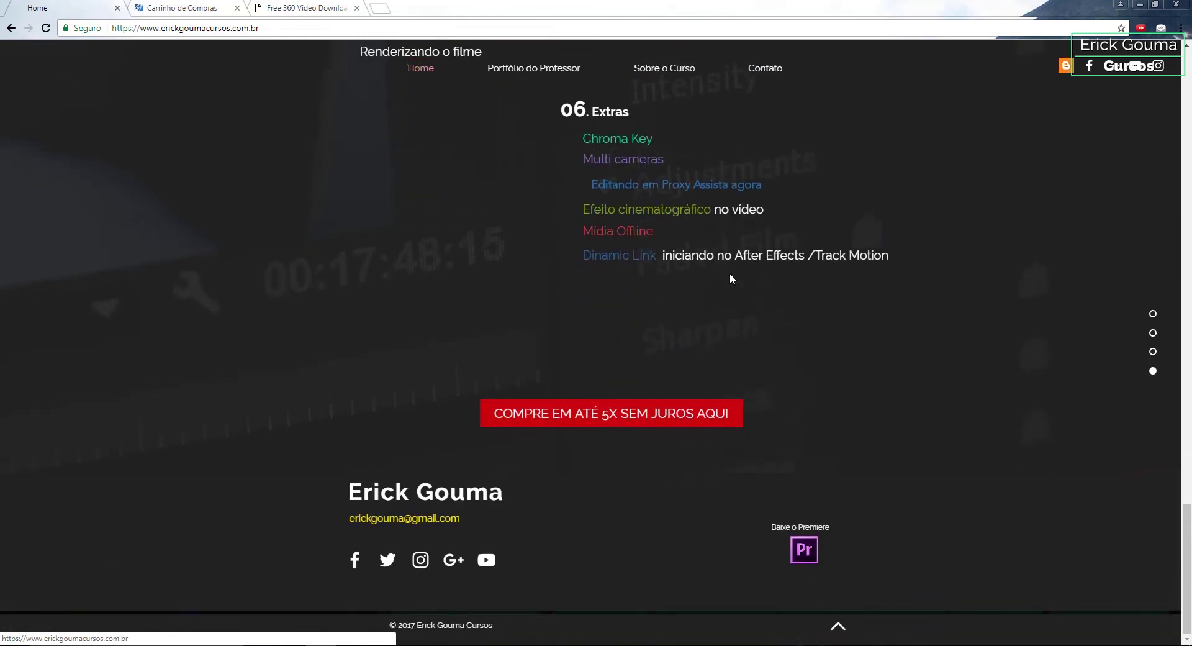
scroll(730, 278, "up", 7)
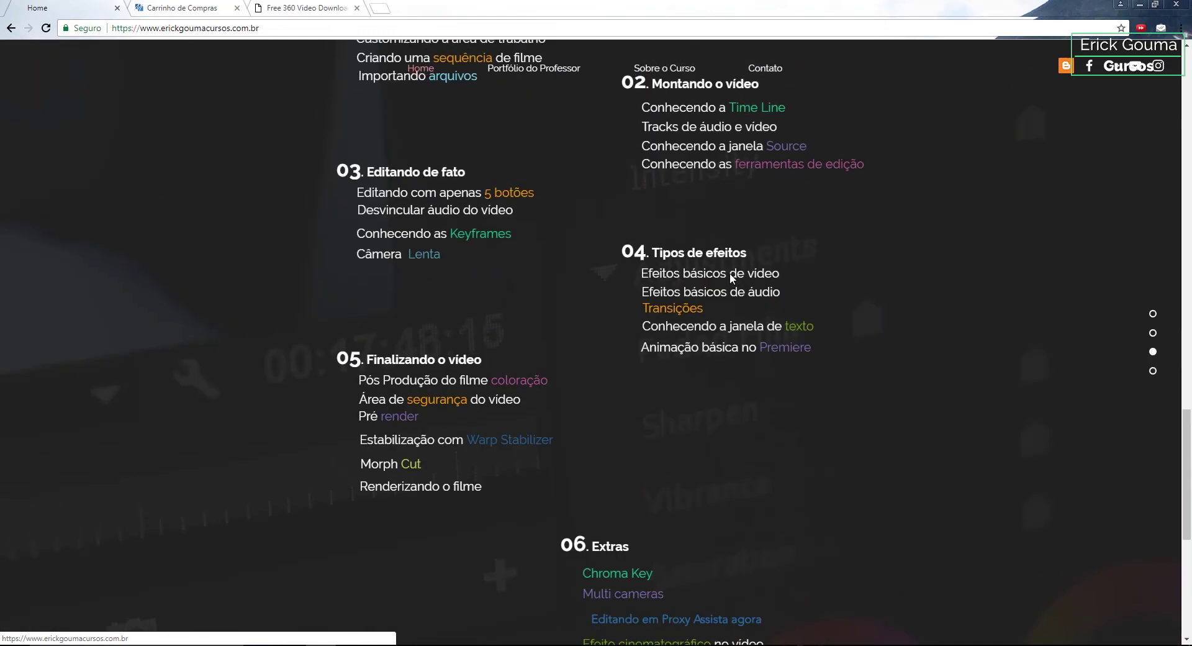
scroll(729, 276, "down", 7)
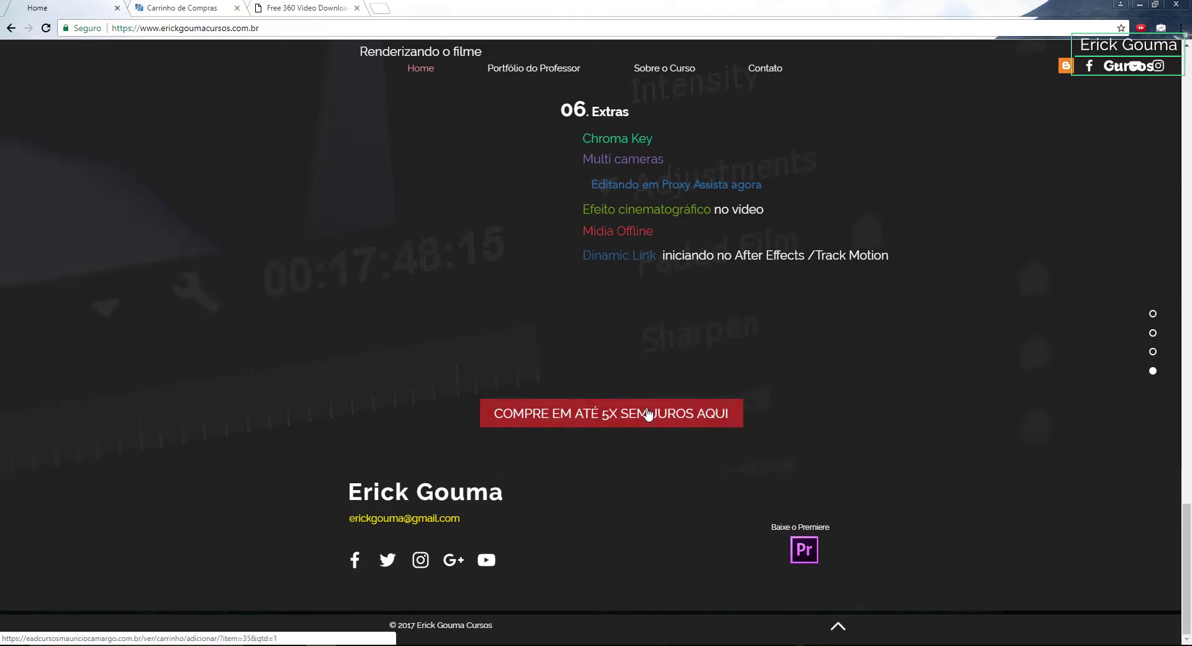
left_click(648, 414)
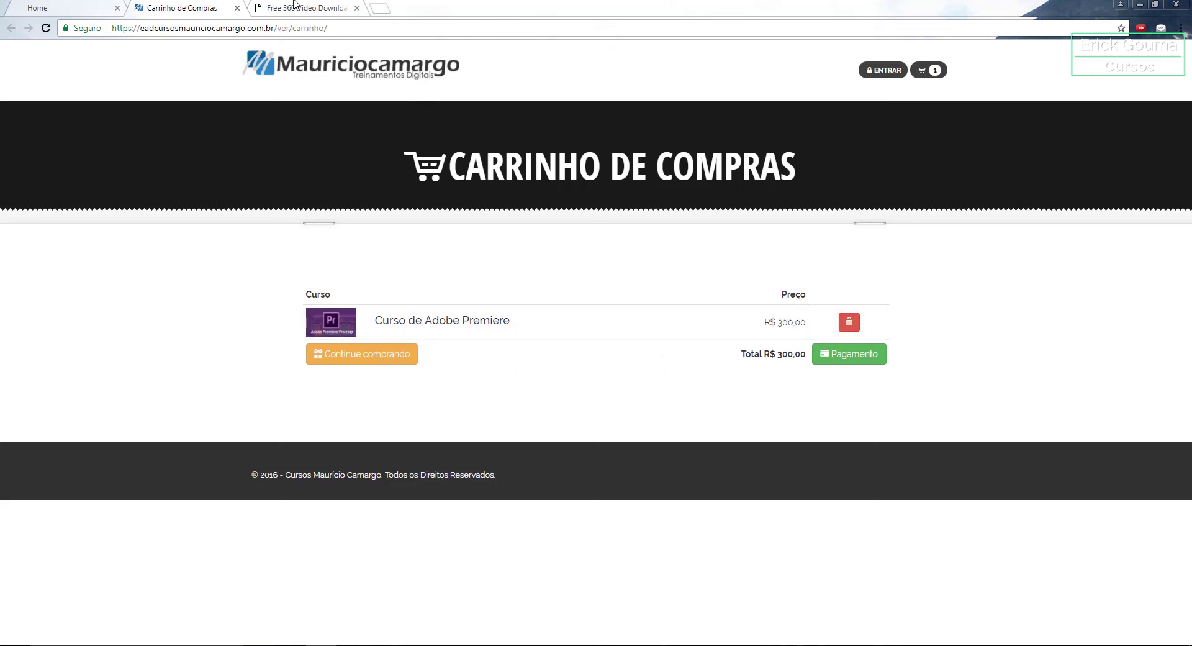
mouse_move(383, 643)
left_click(383, 596)
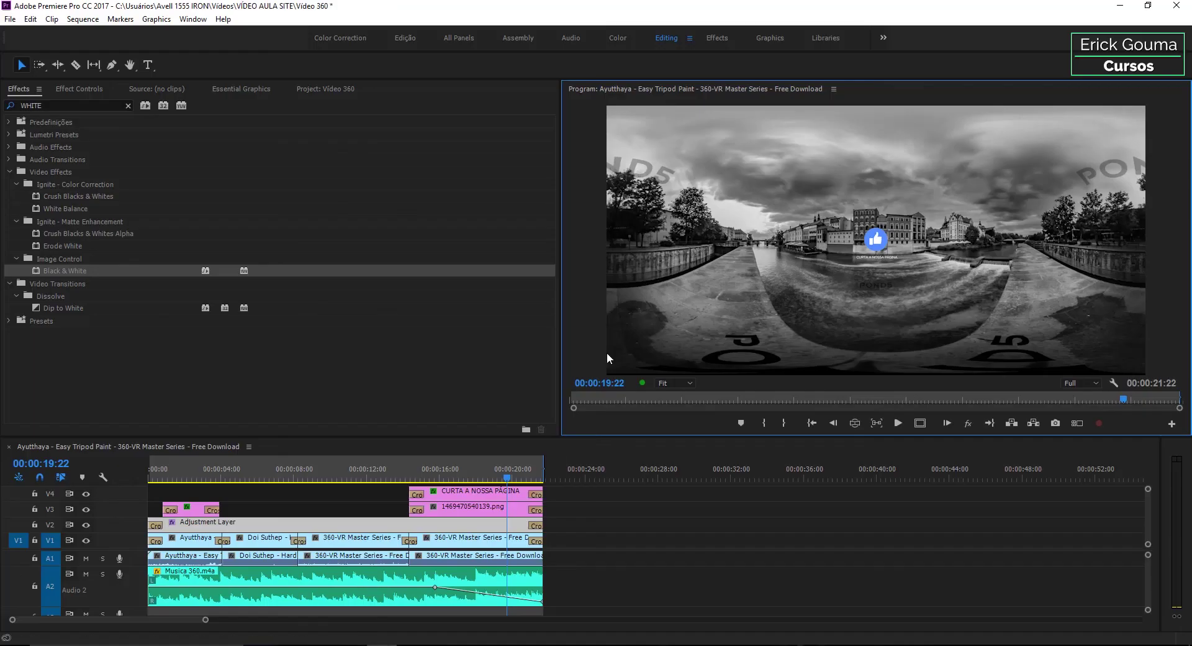